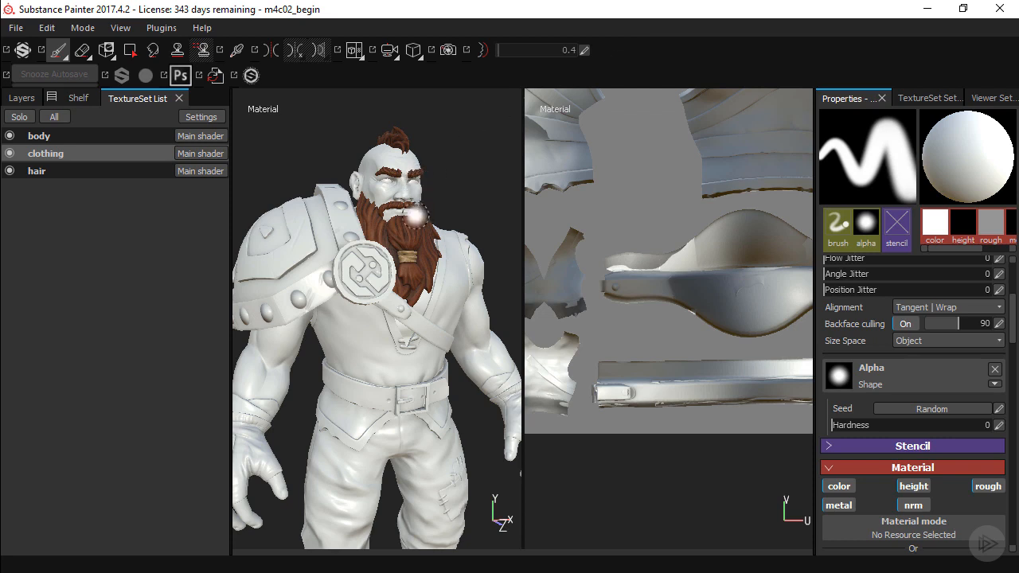
Hide the body and hair texture sets so that only the clothing is displayed
scroll(387, 255, "up", 4)
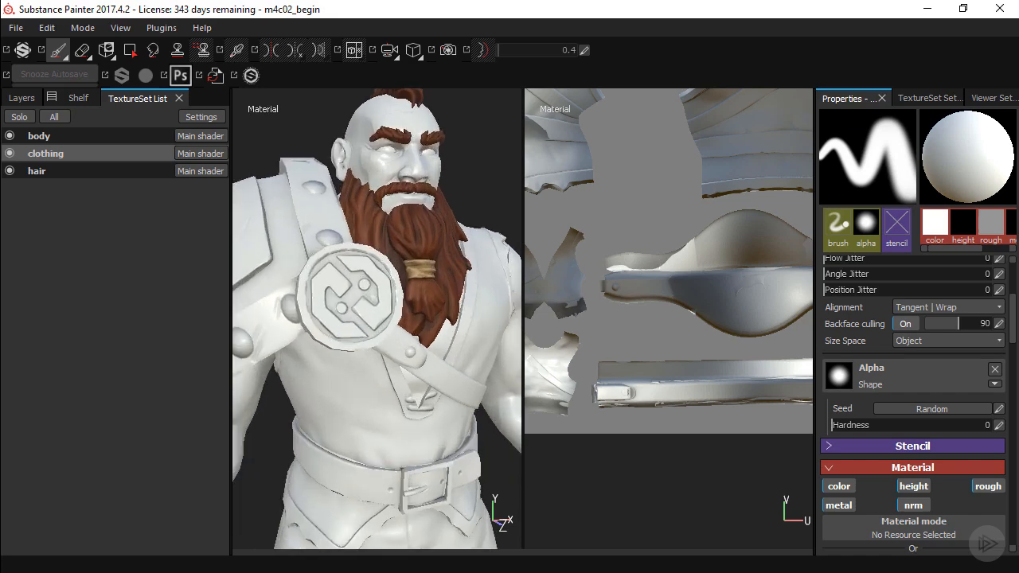
mouse_move(470, 318)
left_mouse_down("alt")
mouse_move(376, 320)
mouse_move(458, 323)
mouse_move(416, 326)
left_mouse_up("alt")
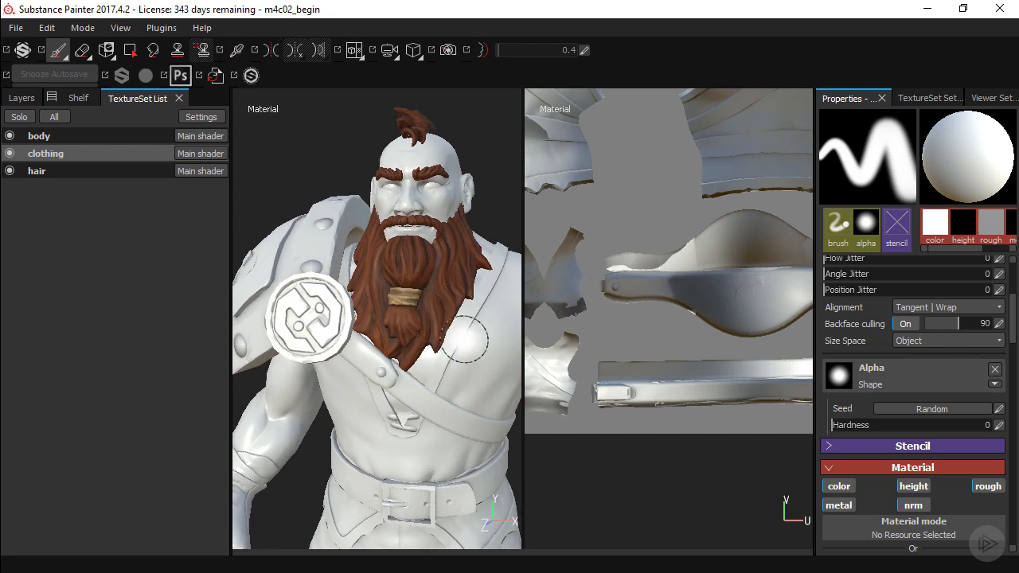
left_click(9, 136)
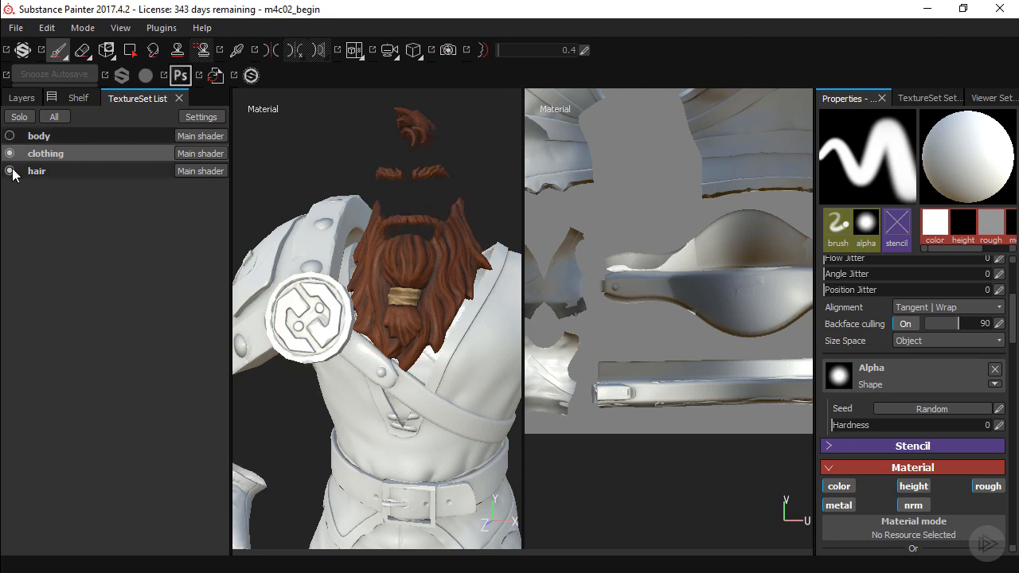
left_click(9, 171)
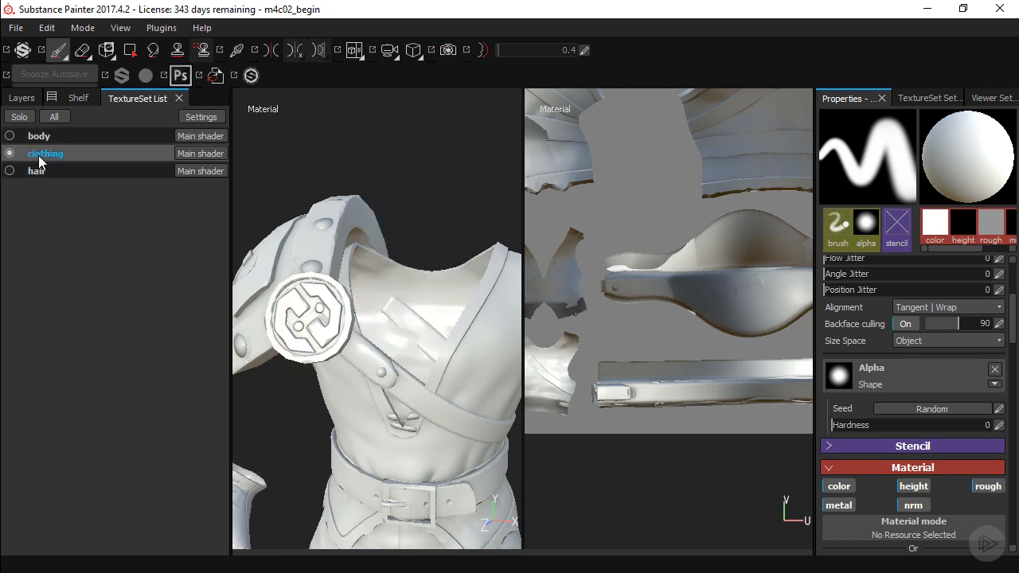
Add six empty folders above Layer 1 in the clothing texture set's layer stack
left_click(28, 101)
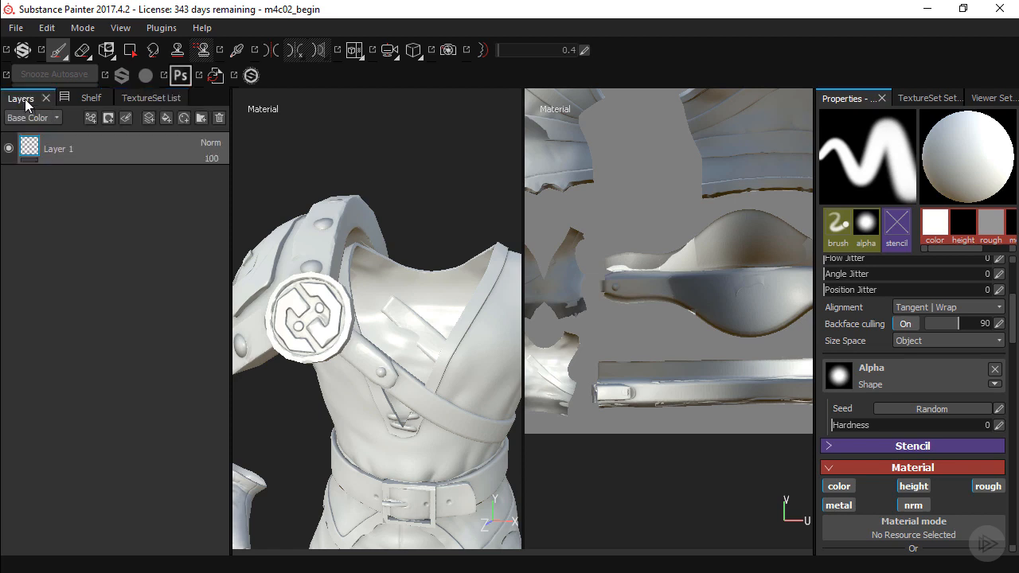
left_click_drag(397, 361, 442, 358, "alt")
middle_click_drag(448, 360, 400, 304, "alt")
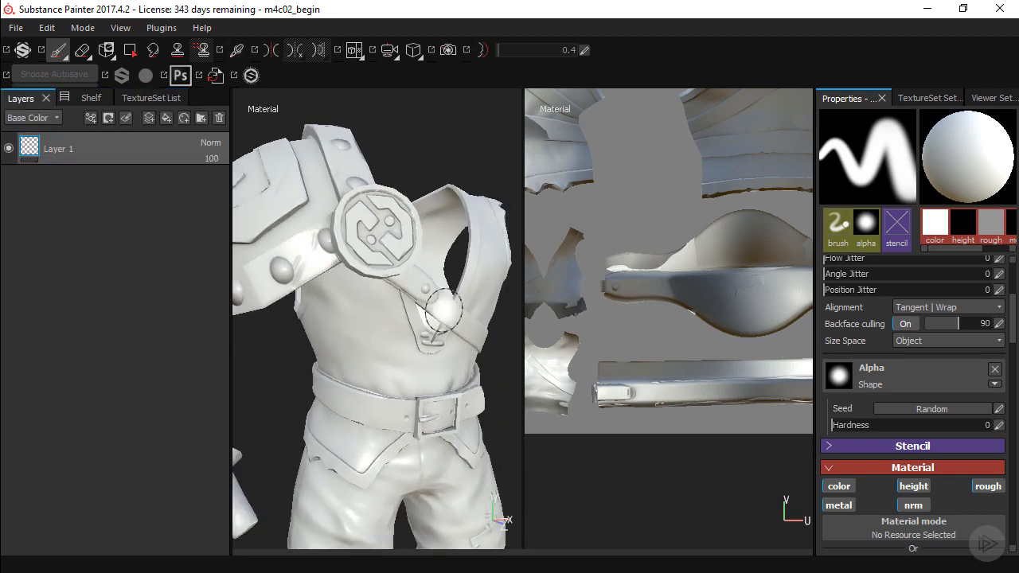
right_click_drag(443, 309, 365, 307, "alt")
middle_click_drag(408, 334, 432, 271, "alt")
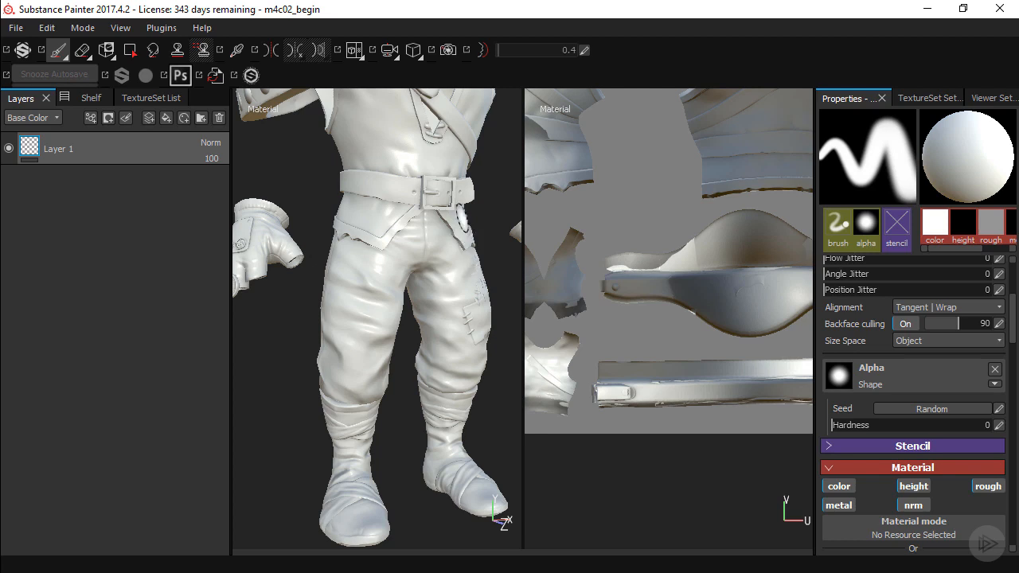
middle_click_drag(458, 211, 446, 329)
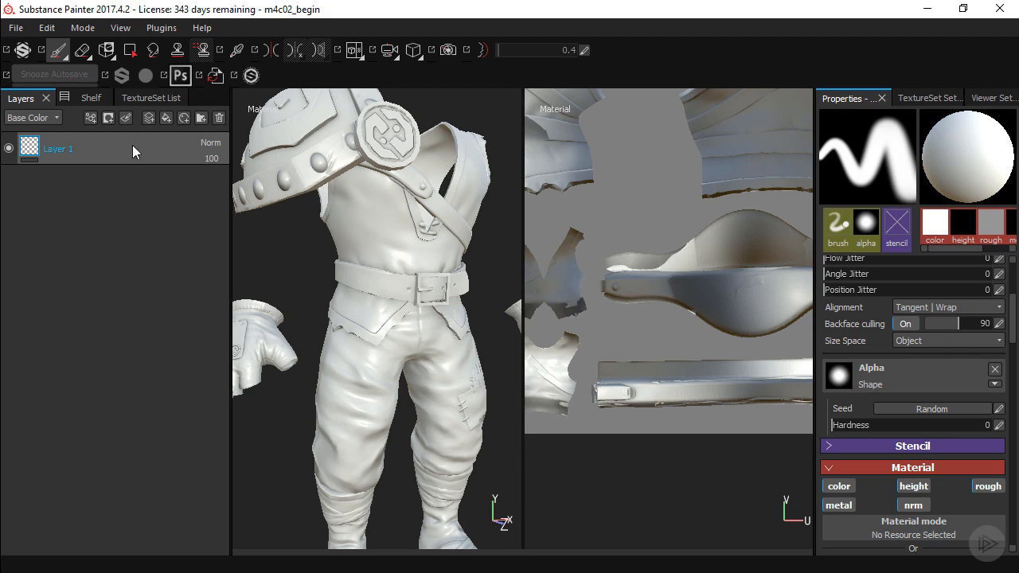
left_click(199, 120)
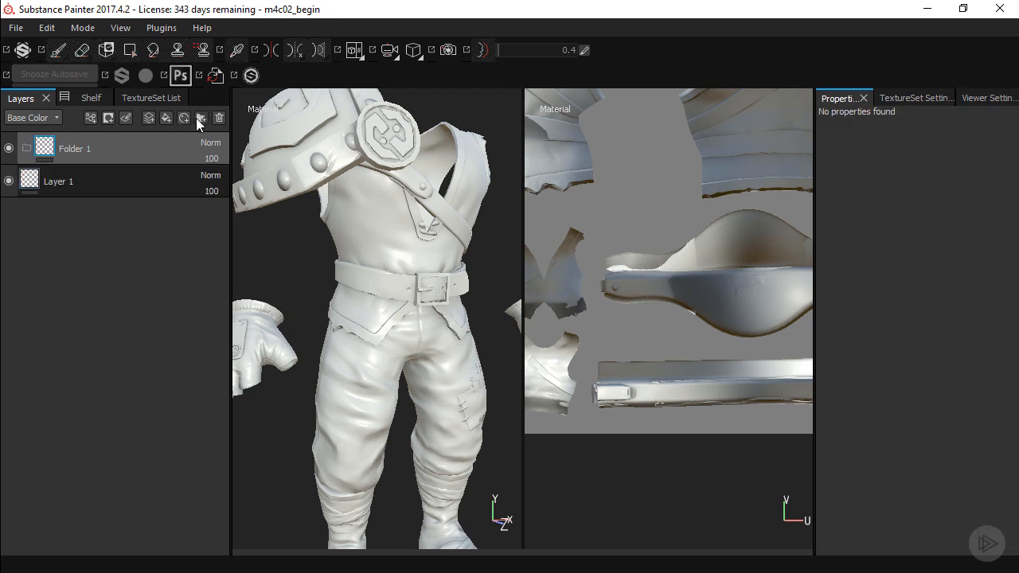
left_click(201, 118)
left_click(201, 118)
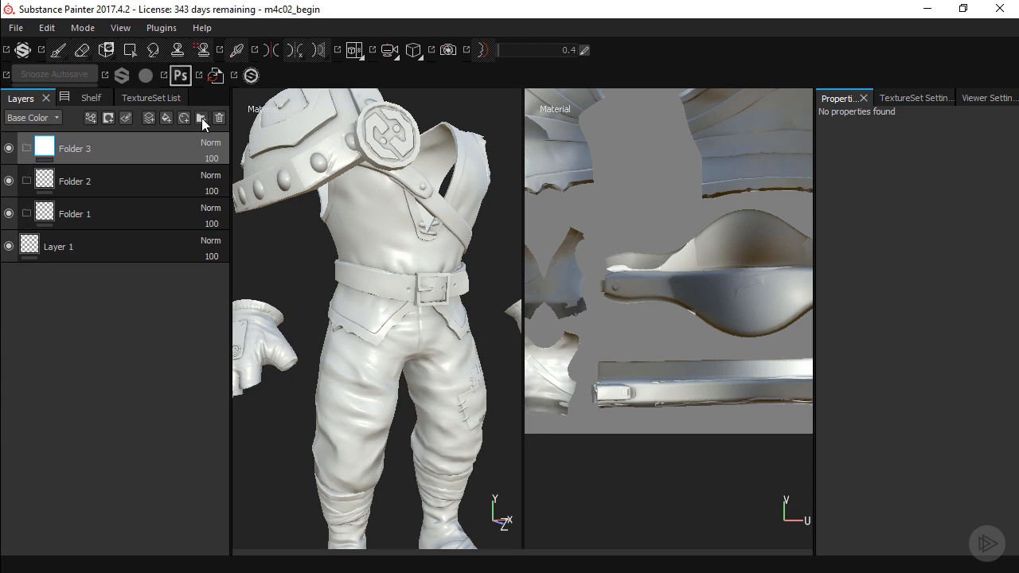
left_click(201, 118)
left_click(201, 117)
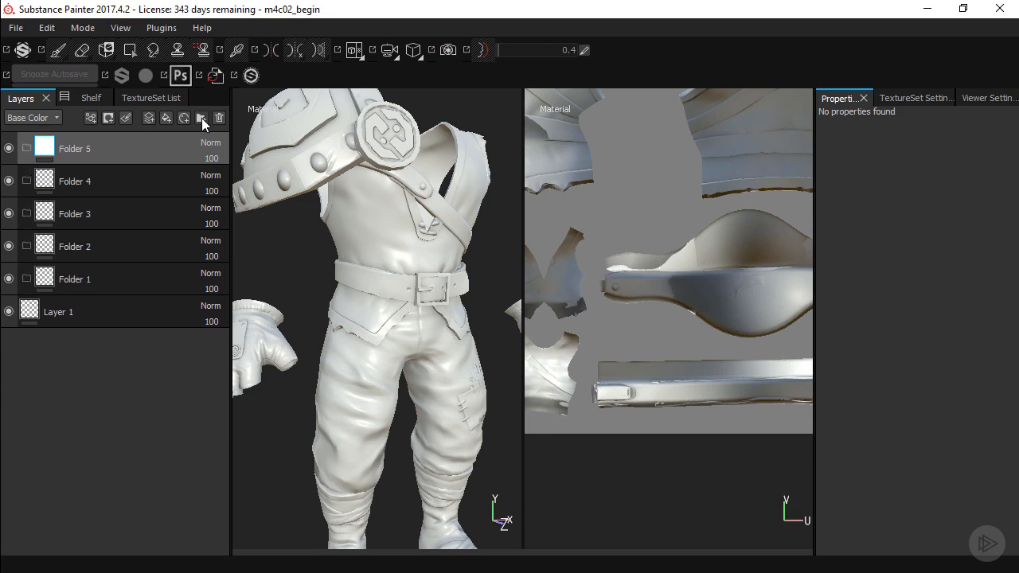
left_click(201, 118)
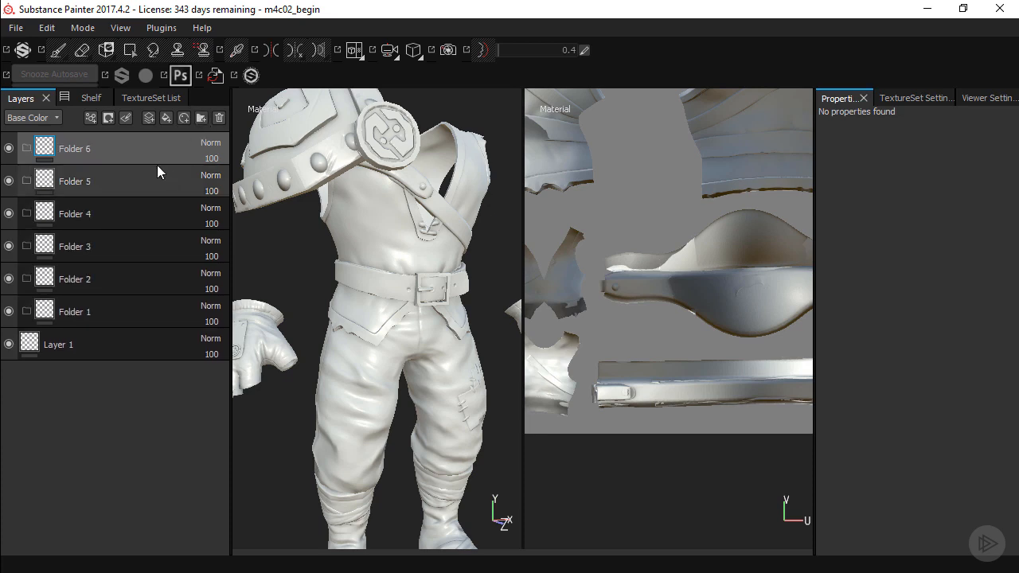
Rename Folder 1, the lowest folder in the layer stack, as pants
right_click_drag(387, 280, 348, 275, "alt")
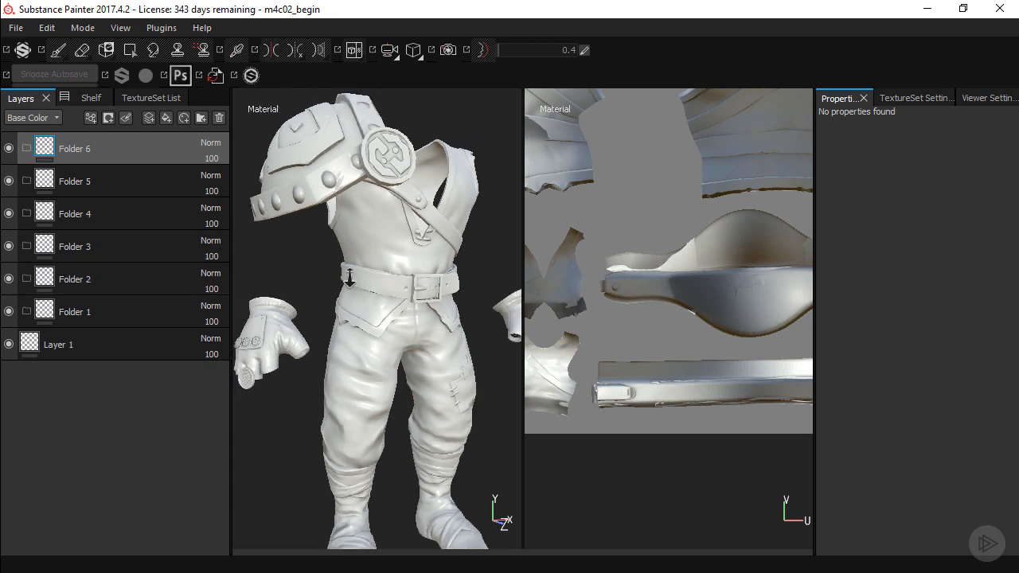
middle_click_drag(371, 305, 377, 264, "alt")
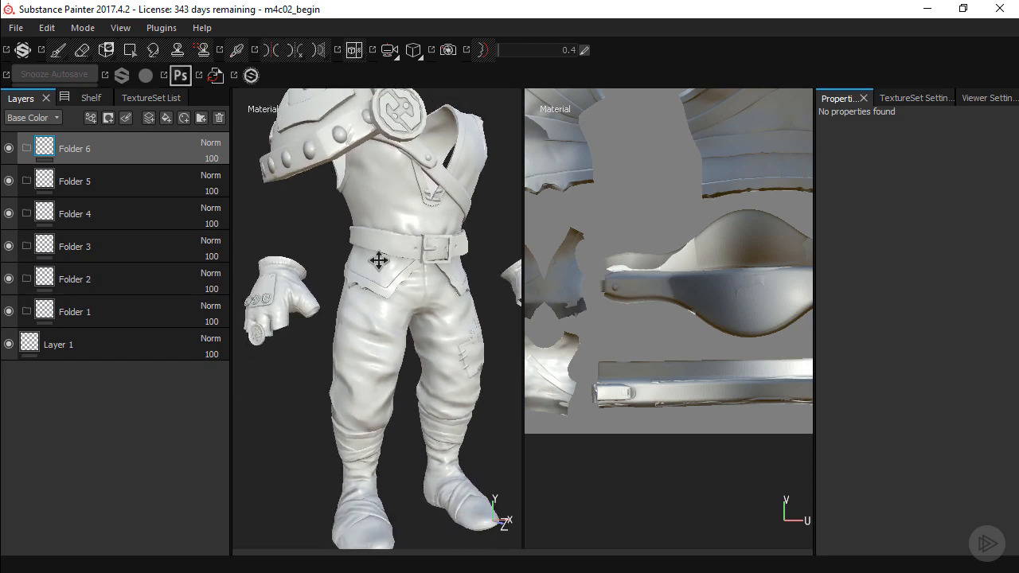
left_click(94, 312)
double_click(84, 311)
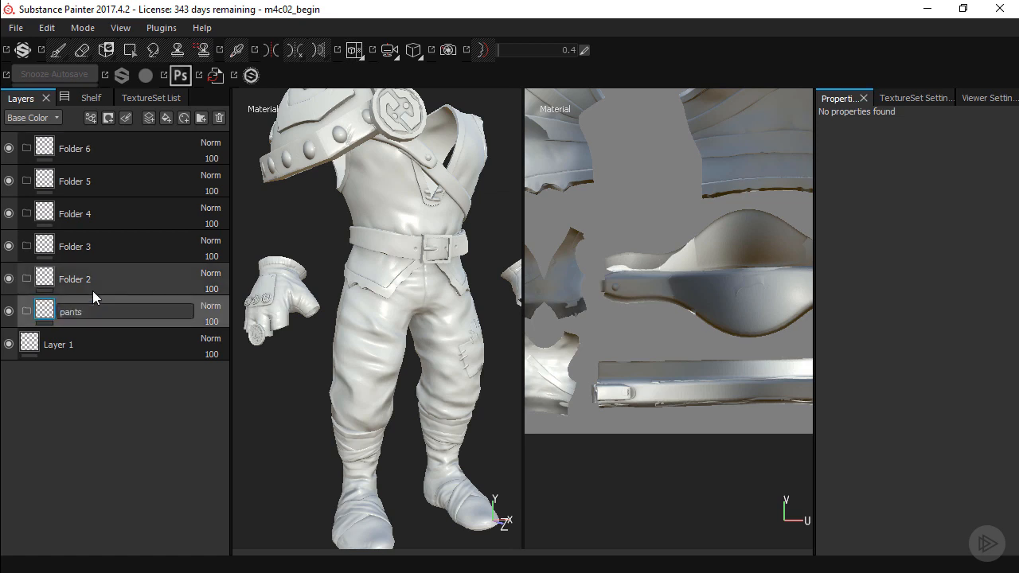
key("Return")
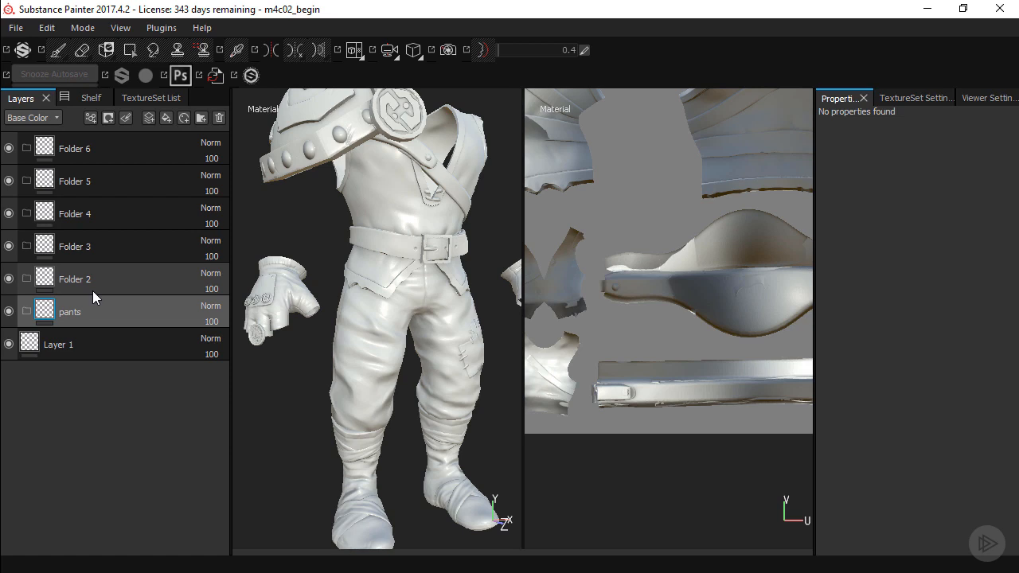
Rename Folder 2 as shirt and Folder 3 as leather
mouse_move(400, 317)
left_mouse_down("alt")
mouse_move(387, 320)
mouse_move(410, 317)
left_mouse_up("alt")
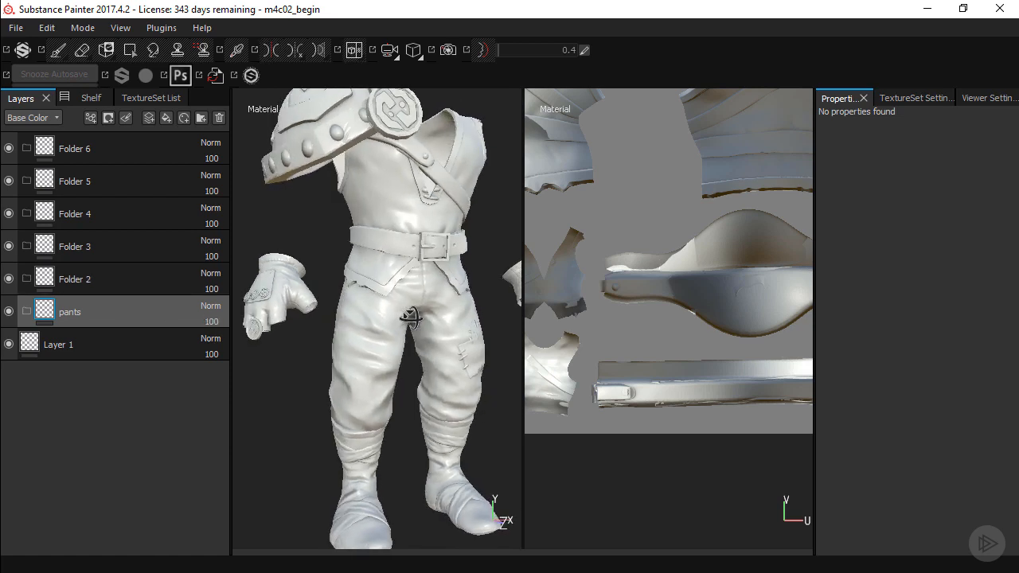
double_click(83, 280)
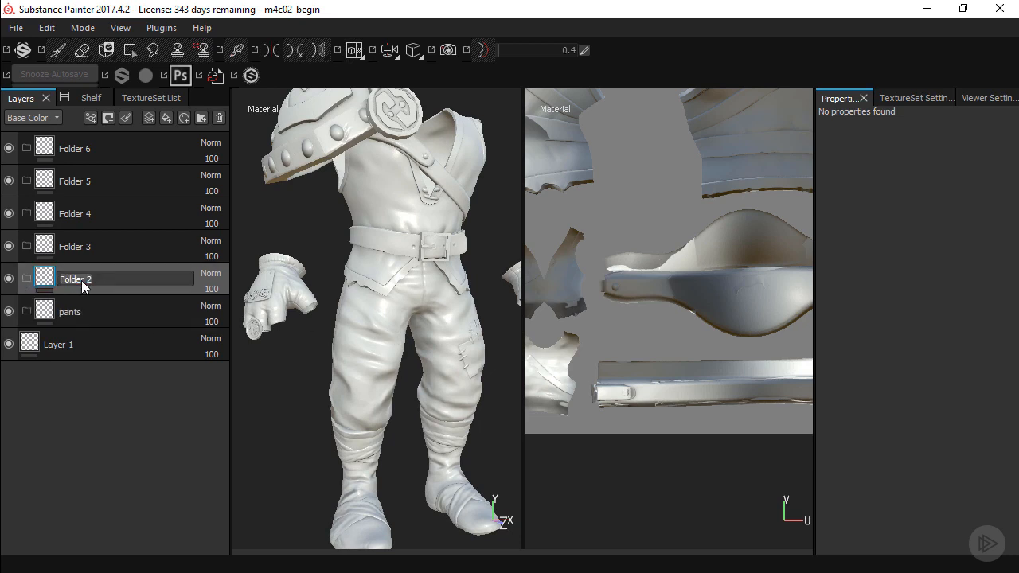
key("Return")
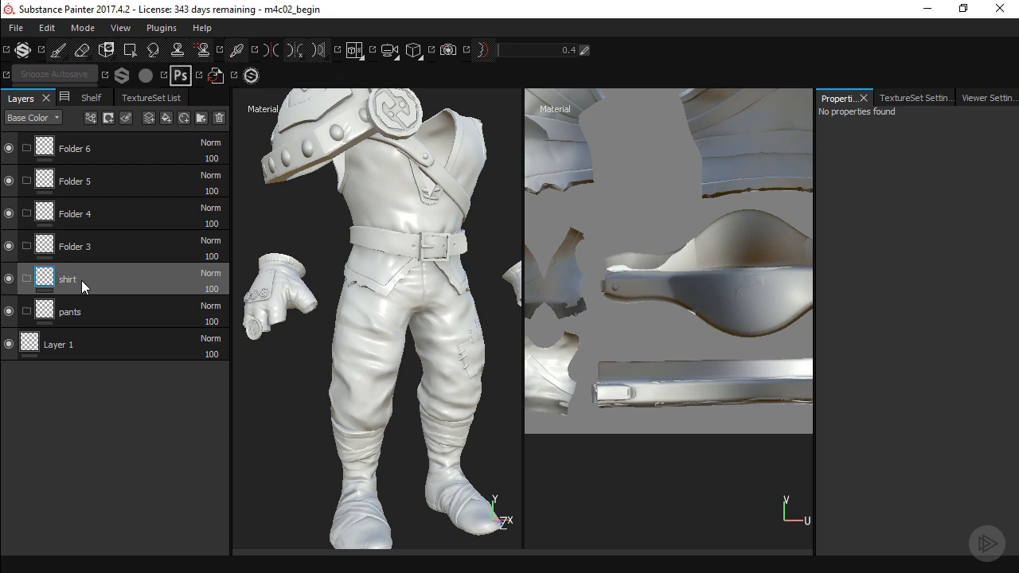
double_click(103, 242)
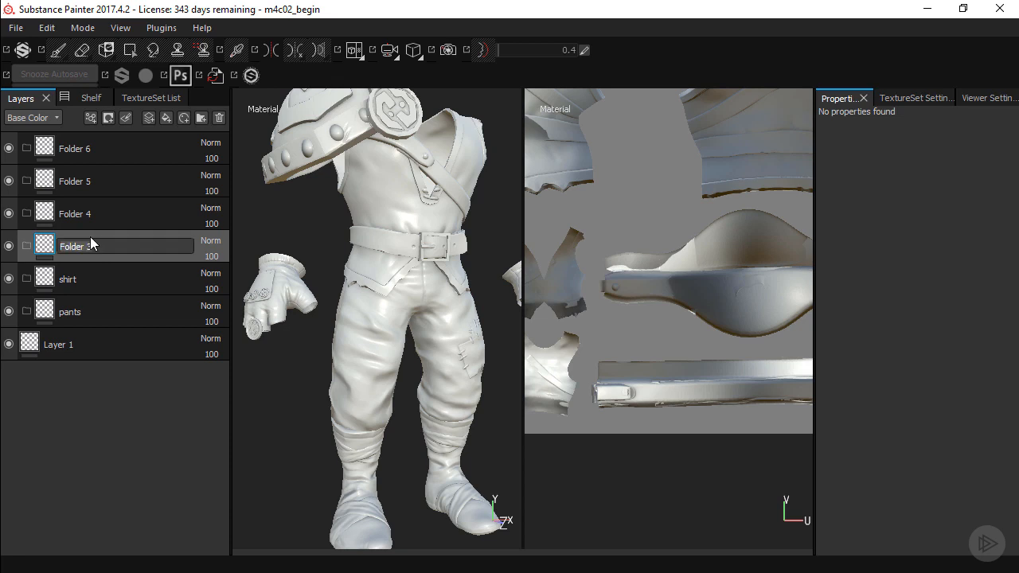
type("leather")
key("Return")
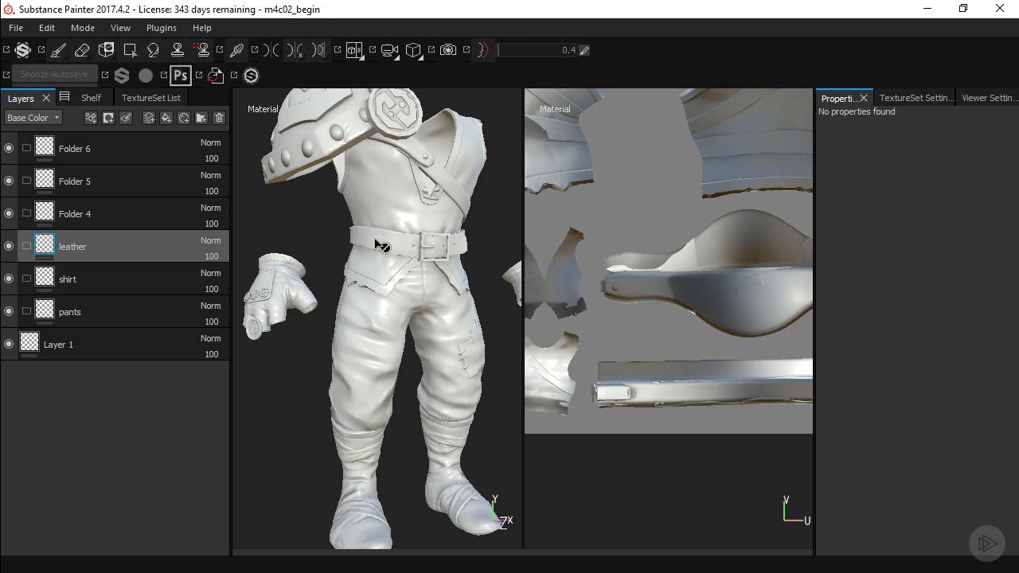
Rename Folder 4 as armor and Folder 5 as wraps
middle_click_drag(392, 223, 381, 253, "alt")
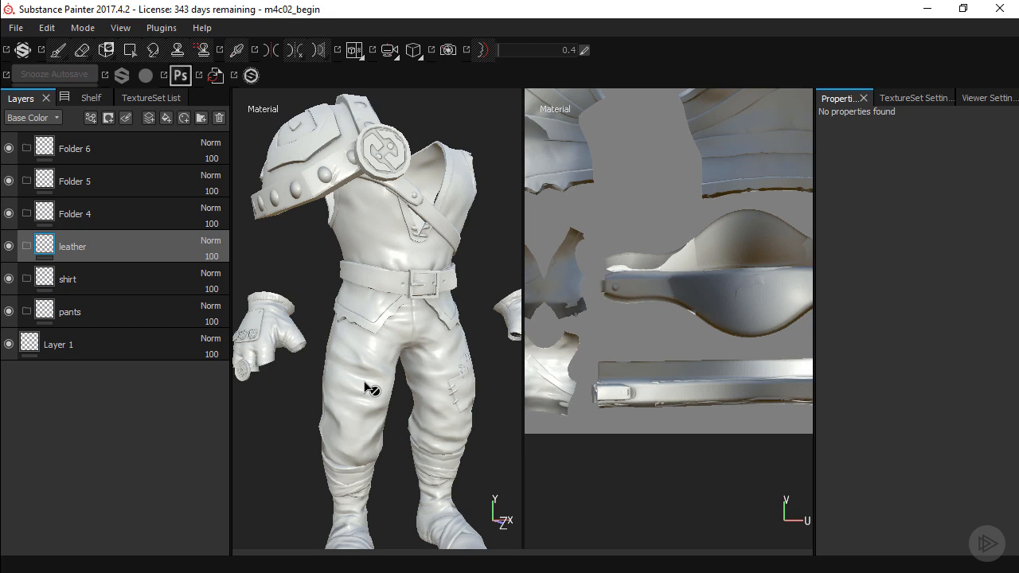
left_click(92, 213)
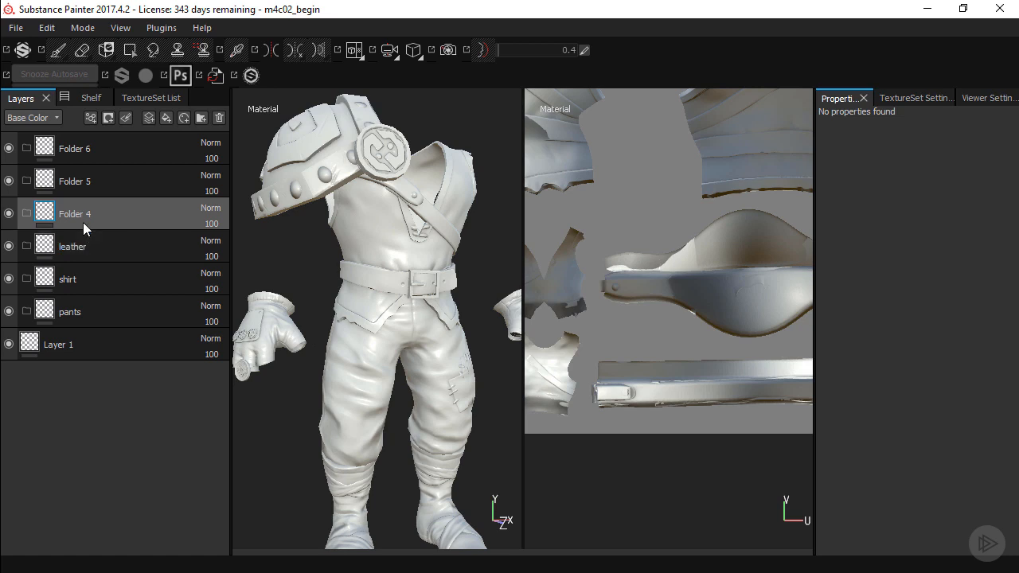
double_click(80, 215)
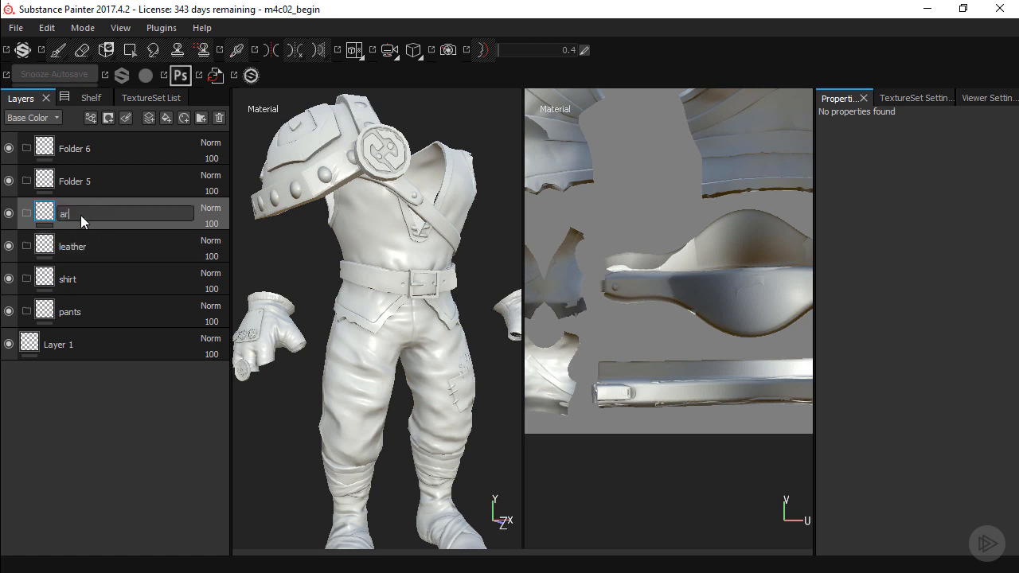
key("Return")
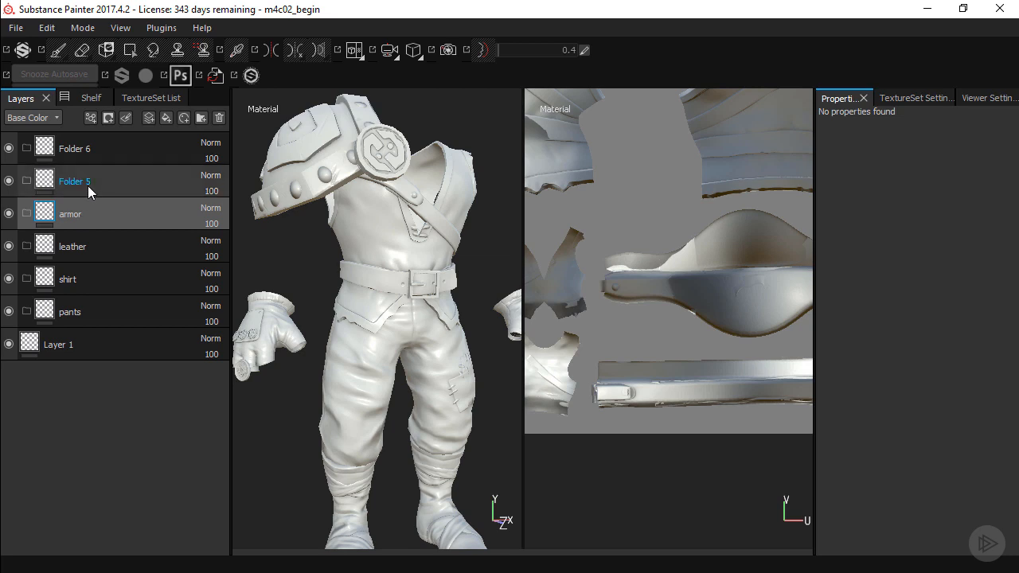
double_click(88, 186)
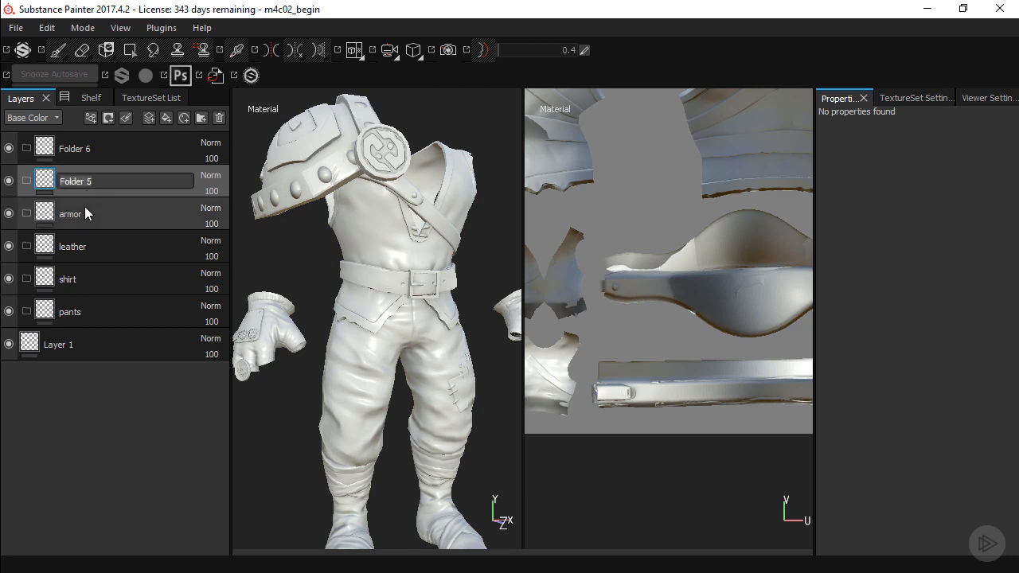
type("wraps")
key("Return")
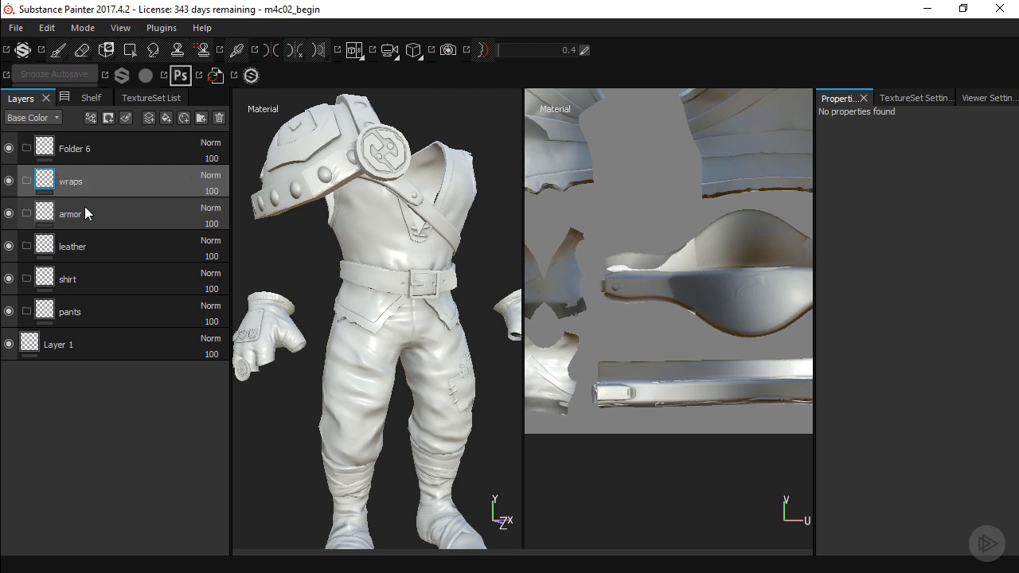
Rename Folder 6, the topmost folder in the layer stack, as ring
middle_click_drag(403, 314, 411, 226)
left_click_drag(395, 262, 376, 285, "alt")
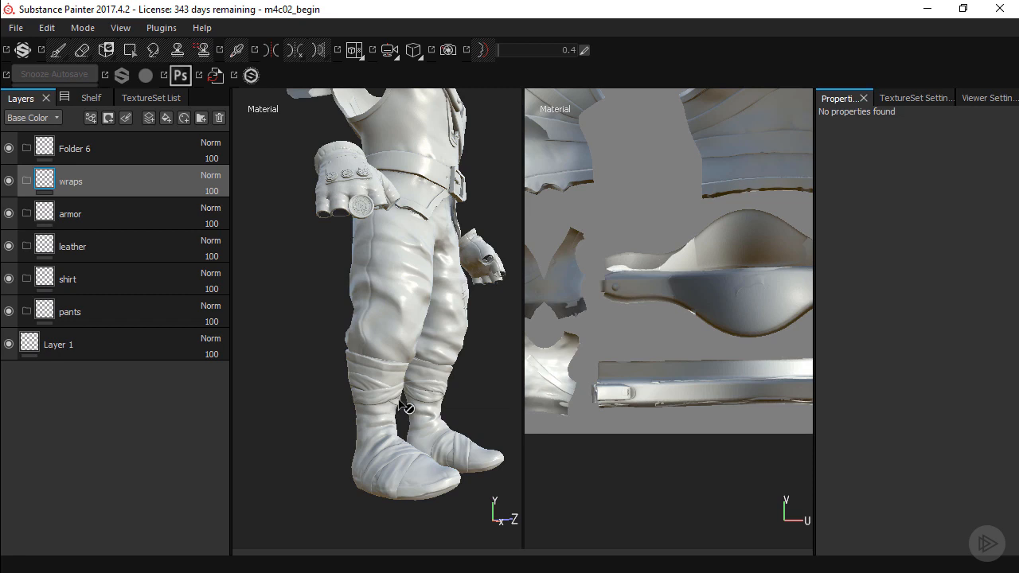
middle_click_drag(419, 330, 405, 337, "alt")
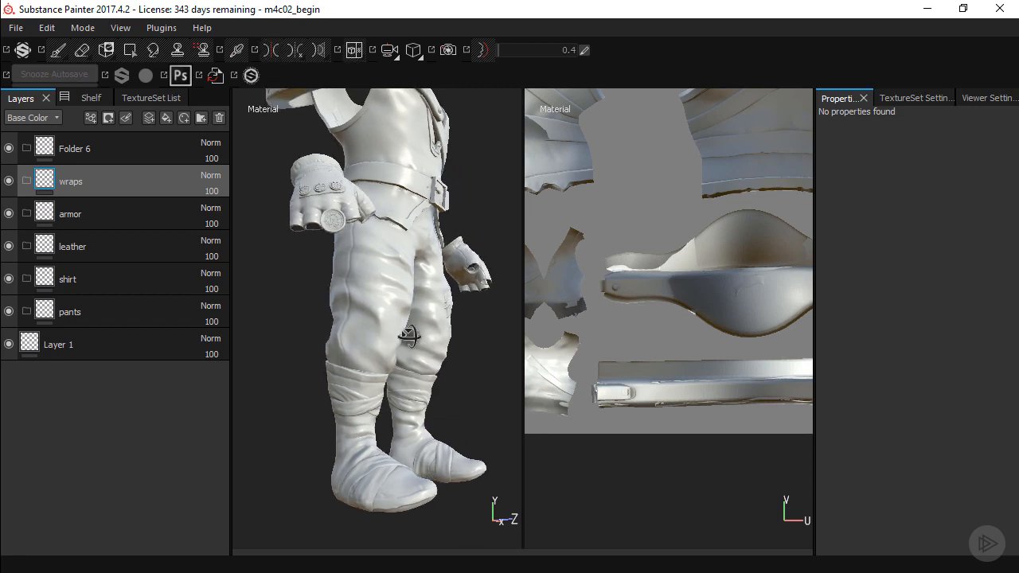
scroll(410, 337, "up", 1)
double_click(70, 149)
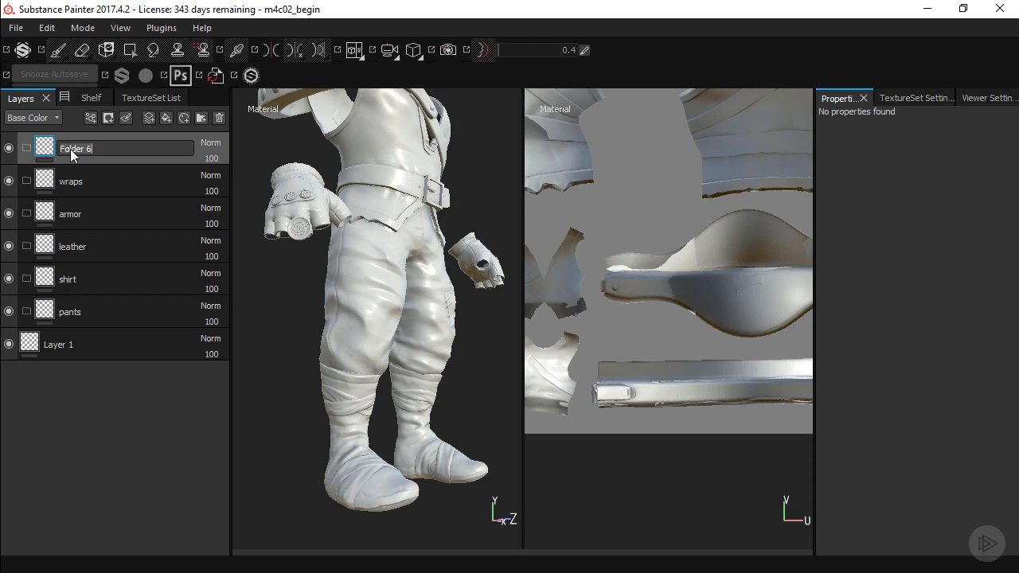
type("ring")
key("Return")
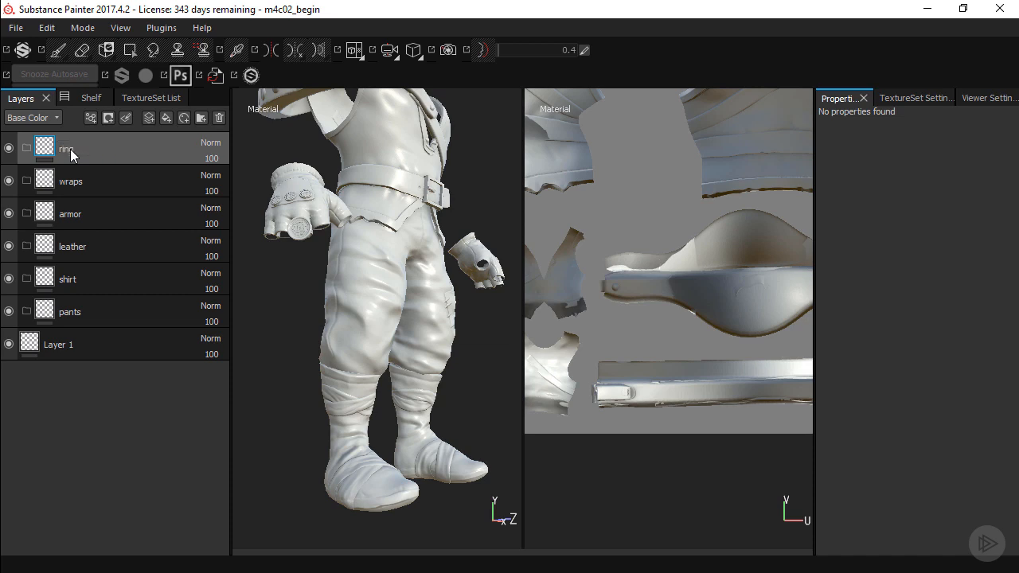
Add a fill layer and move it into the pants folder
middle_click_drag(356, 213, 388, 238, "alt")
right_click_drag(371, 234, 380, 261, "alt")
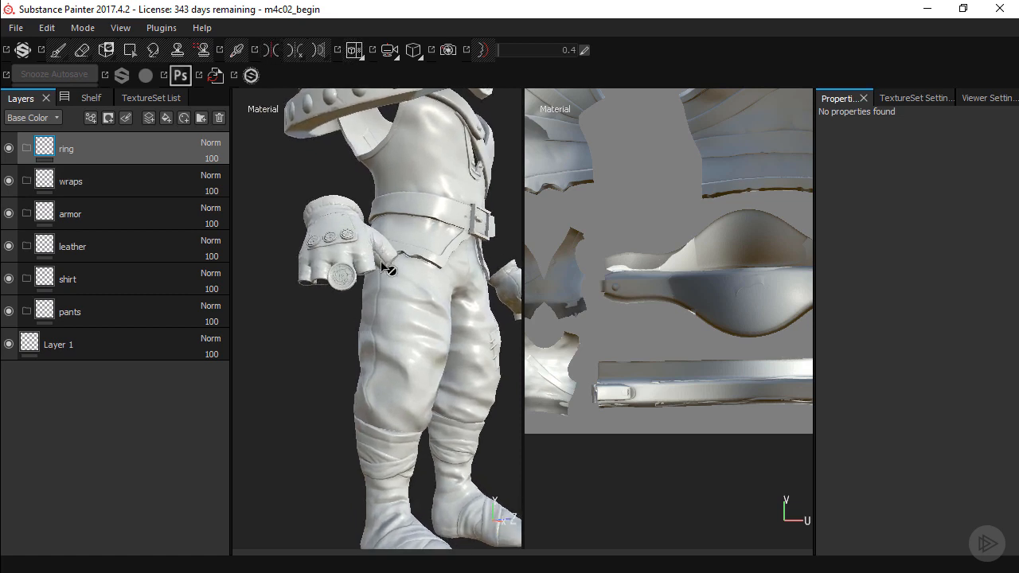
left_click_drag(404, 238, 384, 255, "alt")
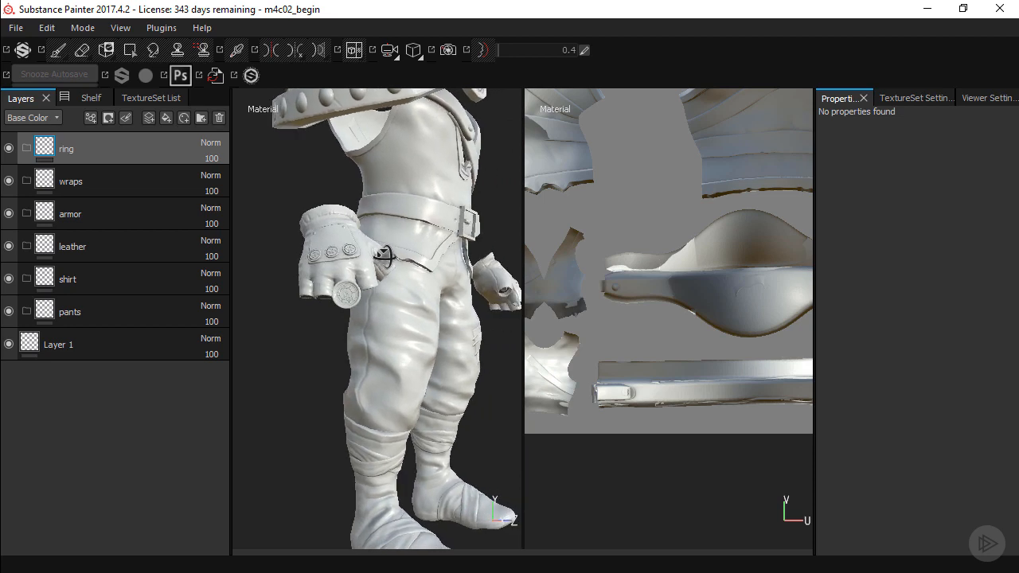
right_click_drag(422, 254, 361, 242, "alt")
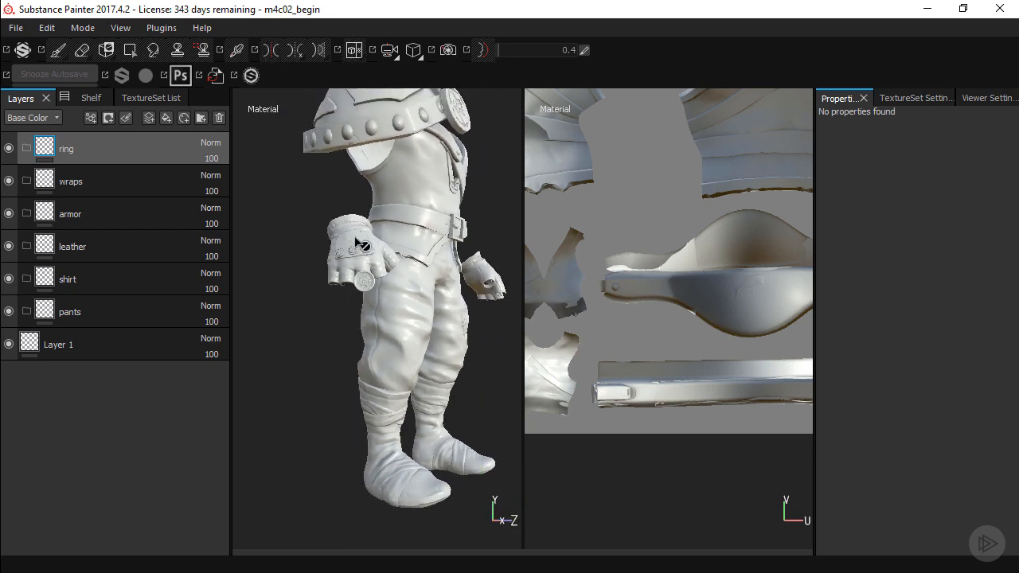
middle_click_drag(399, 189, 396, 230, "alt")
left_click_drag(398, 223, 376, 219, "alt")
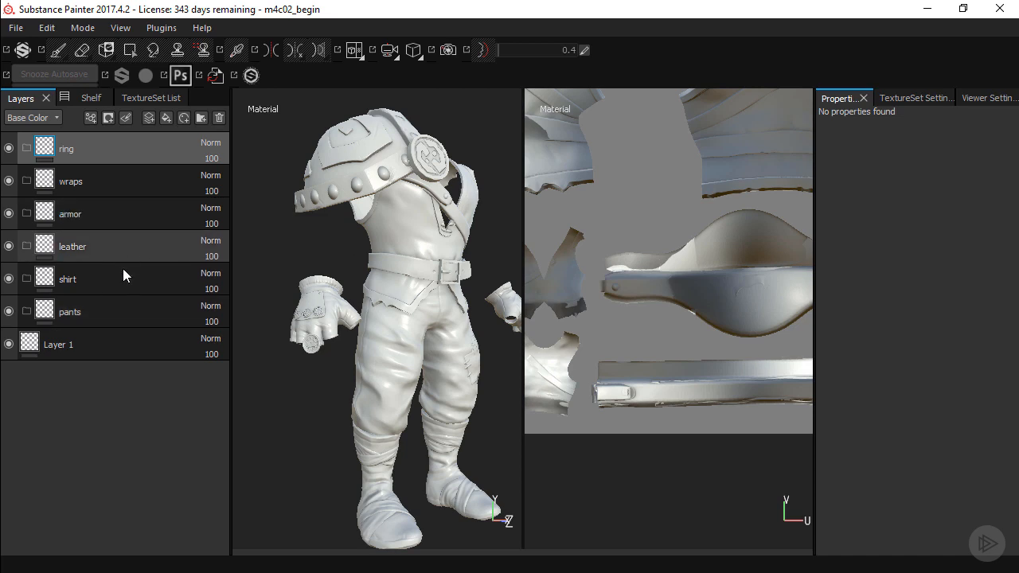
left_click(167, 118)
left_click_drag(114, 152, 149, 340)
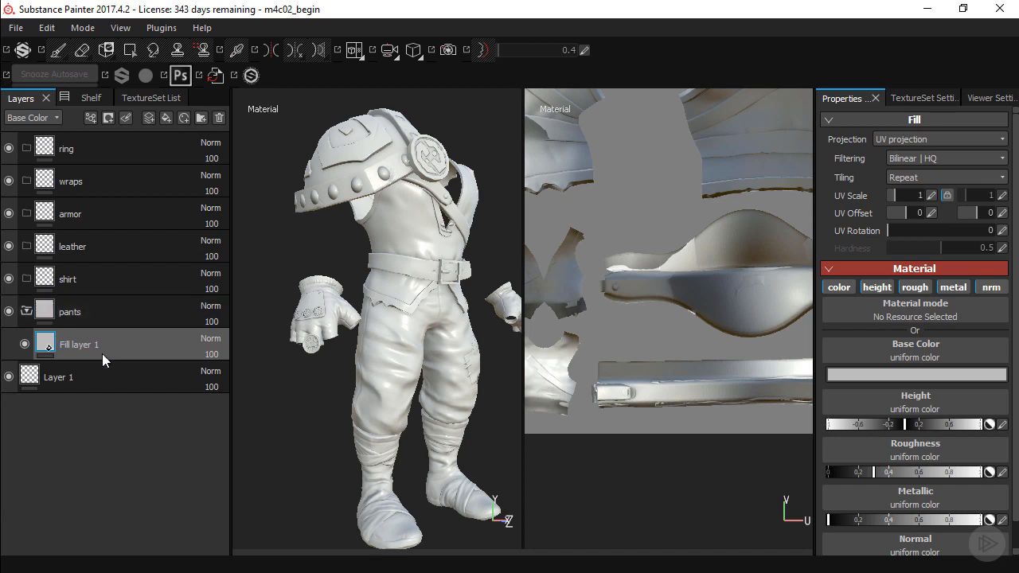
Set the base color of the fill layer in the pants folder to red, about R 0.415, G 0.028, B 0.028
left_click(848, 373)
left_click(817, 366)
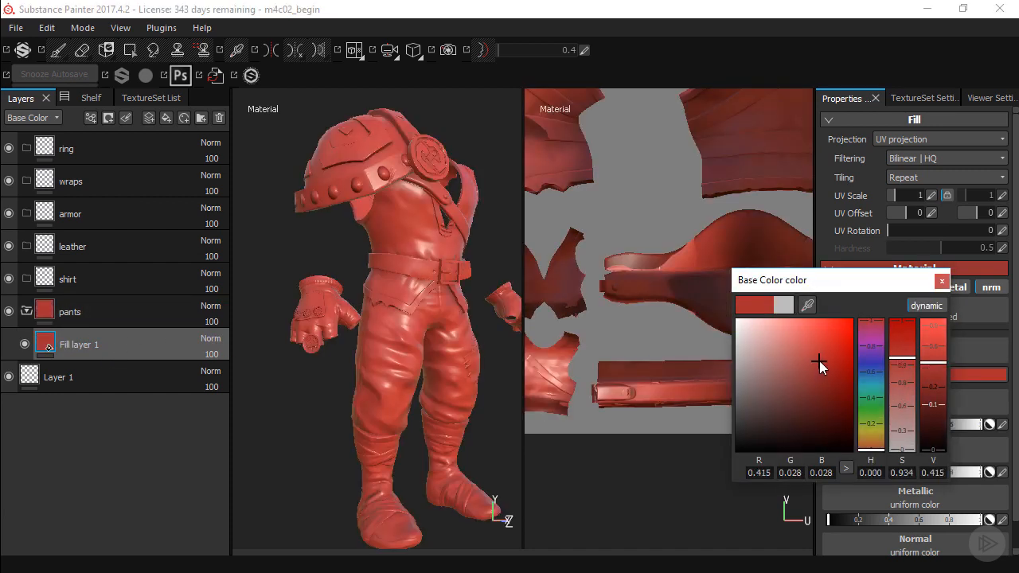
left_click(942, 280)
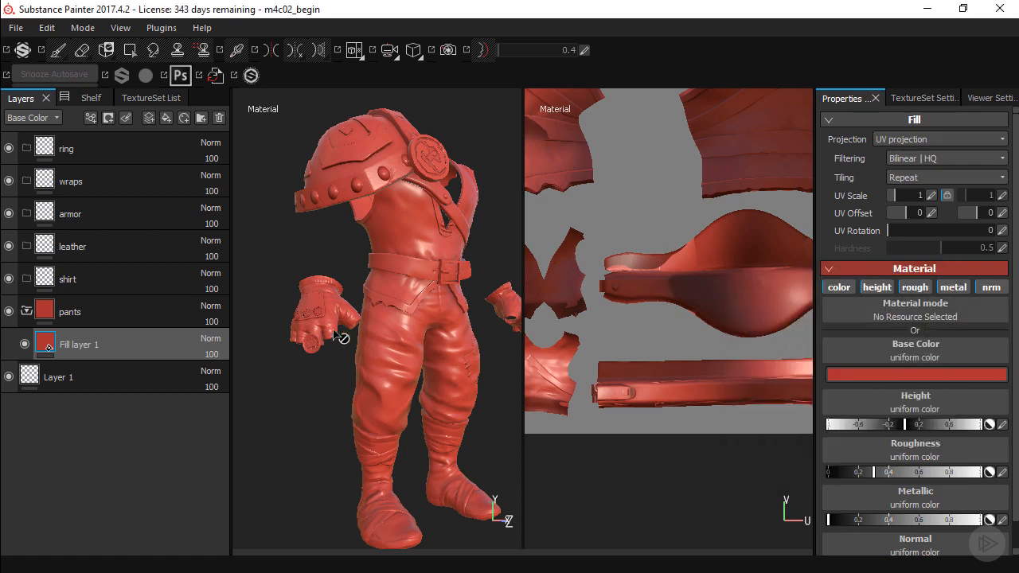
Add a black mask to the pants folder
left_click(98, 313)
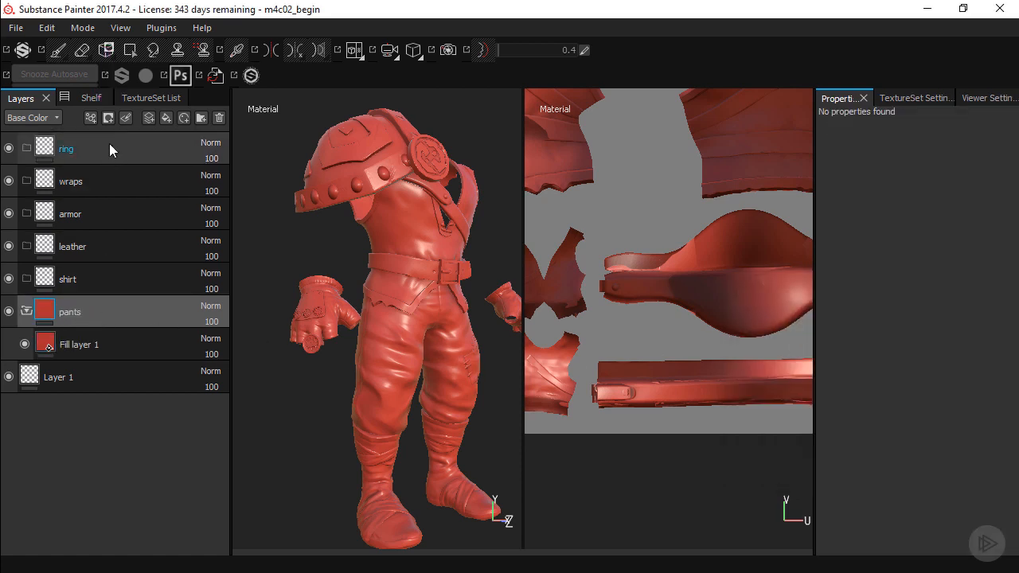
left_click(108, 118)
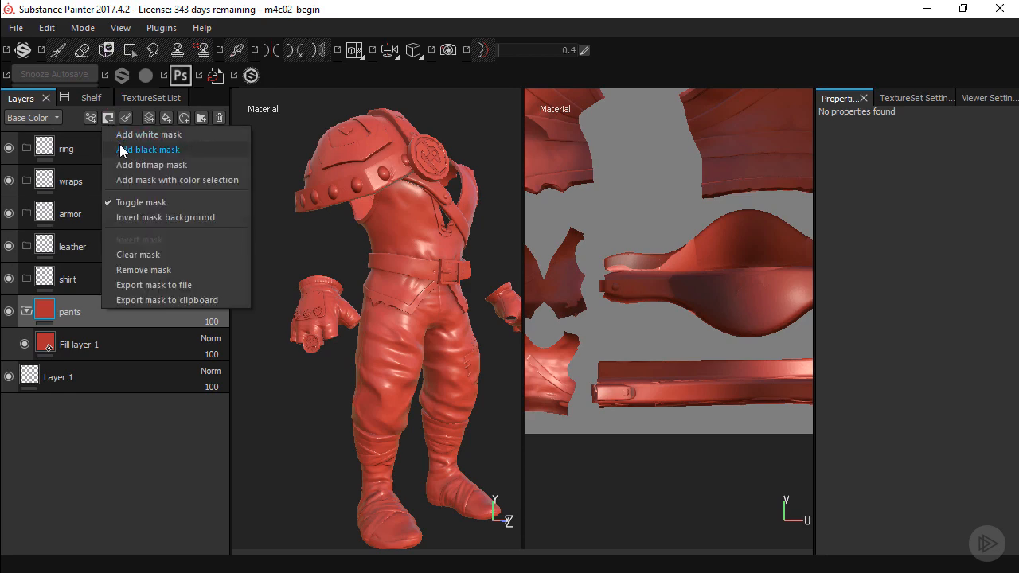
left_click(121, 136)
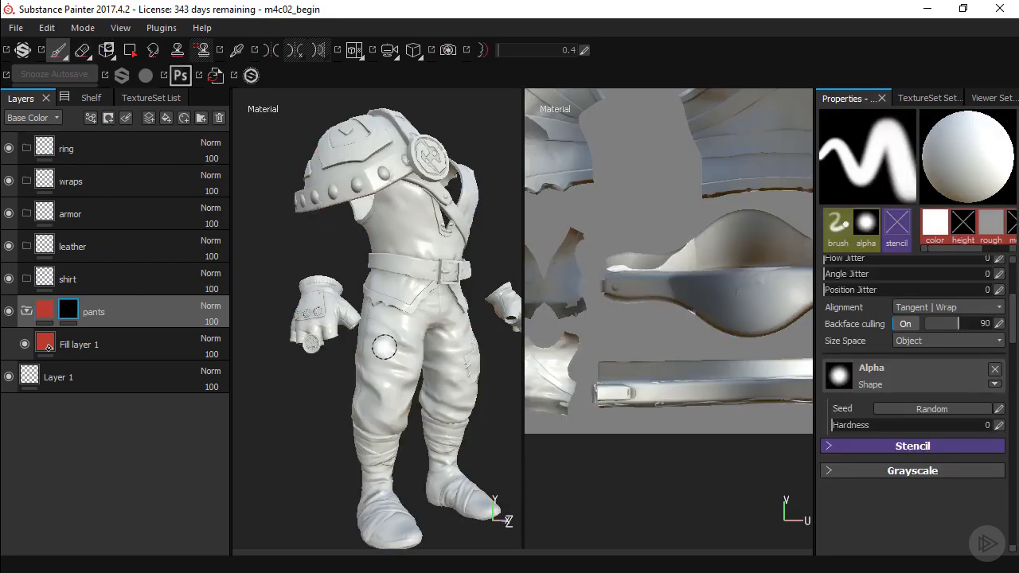
Reveal the front and back trouser UV islands in the pants mask using Polygon Fill in UV chunk mode
left_click_drag(409, 318, 455, 296, "alt")
middle_click_drag(653, 199, 753, 301, "alt")
middle_click_drag(654, 216, 742, 298, "alt")
middle_click_drag(639, 215, 712, 282, "alt")
middle_click_drag(663, 234, 739, 311, "alt")
mouse_move(601, 210)
middle_mouse_down("alt")
mouse_move(678, 285)
mouse_move(701, 326)
middle_mouse_up("alt")
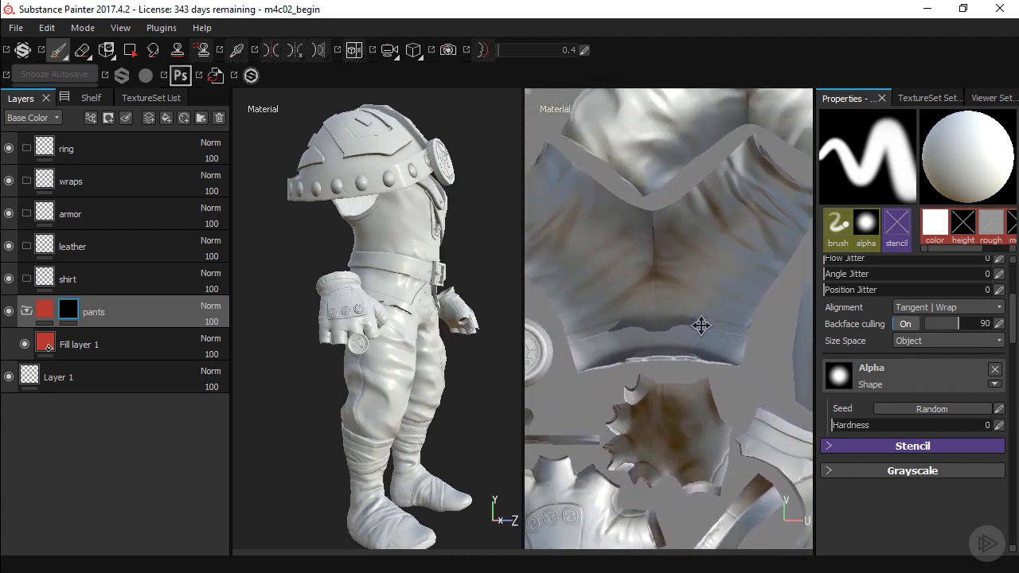
middle_click_drag(670, 266, 711, 301, "alt")
right_click_drag(711, 302, 597, 269, "alt")
middle_click_drag(649, 287, 614, 266, "alt")
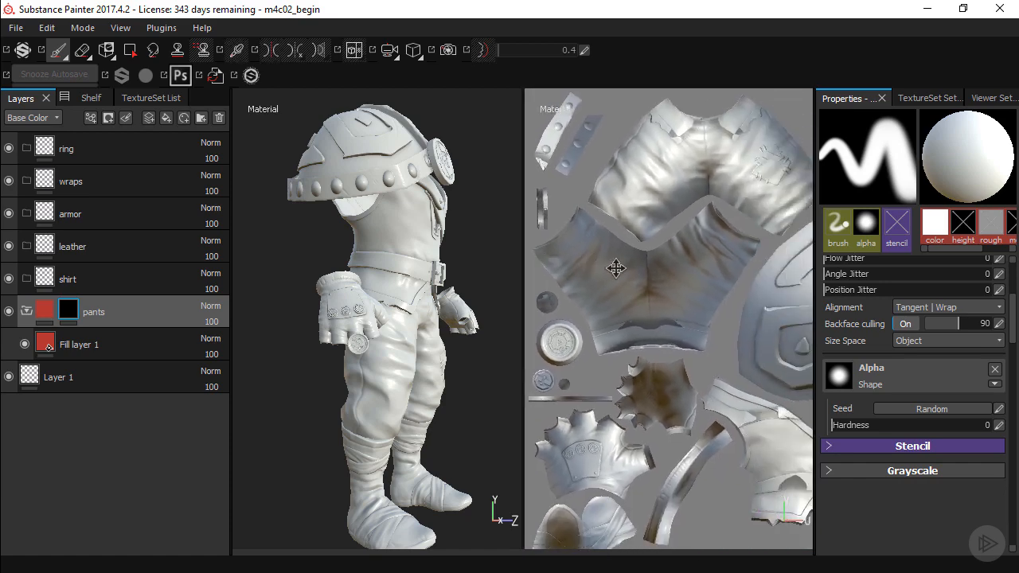
left_click(128, 52)
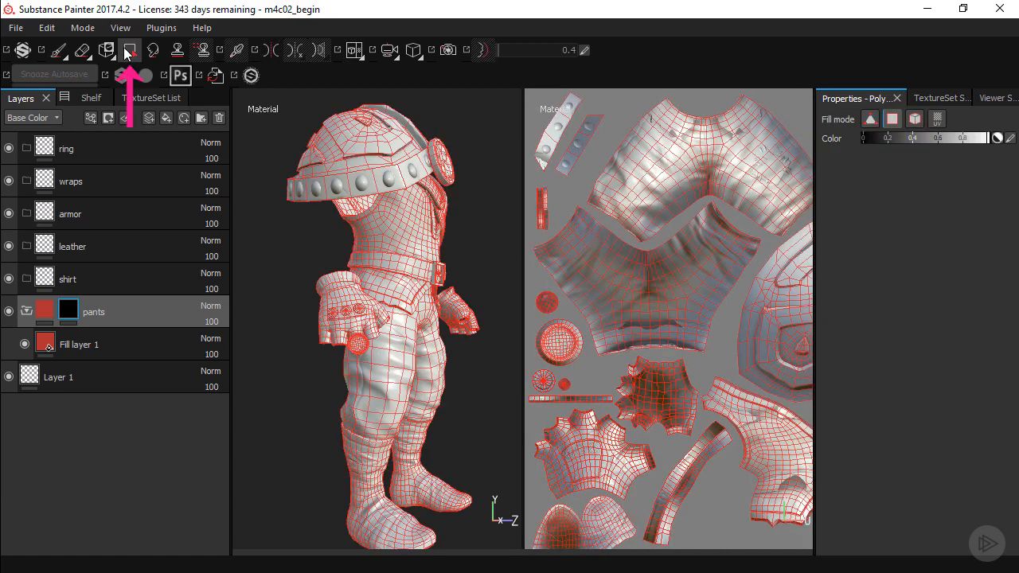
left_click(936, 120)
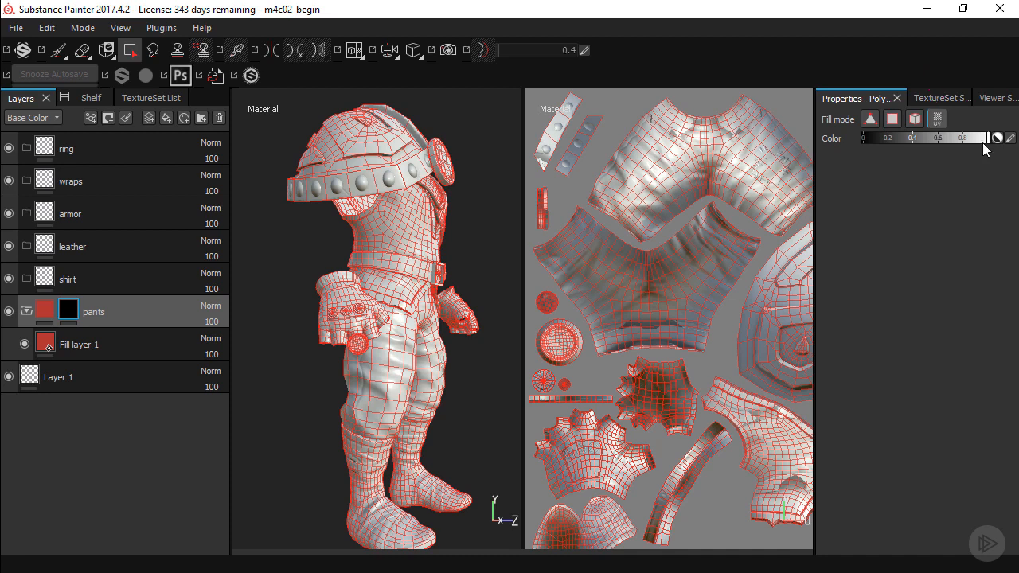
left_click(693, 171)
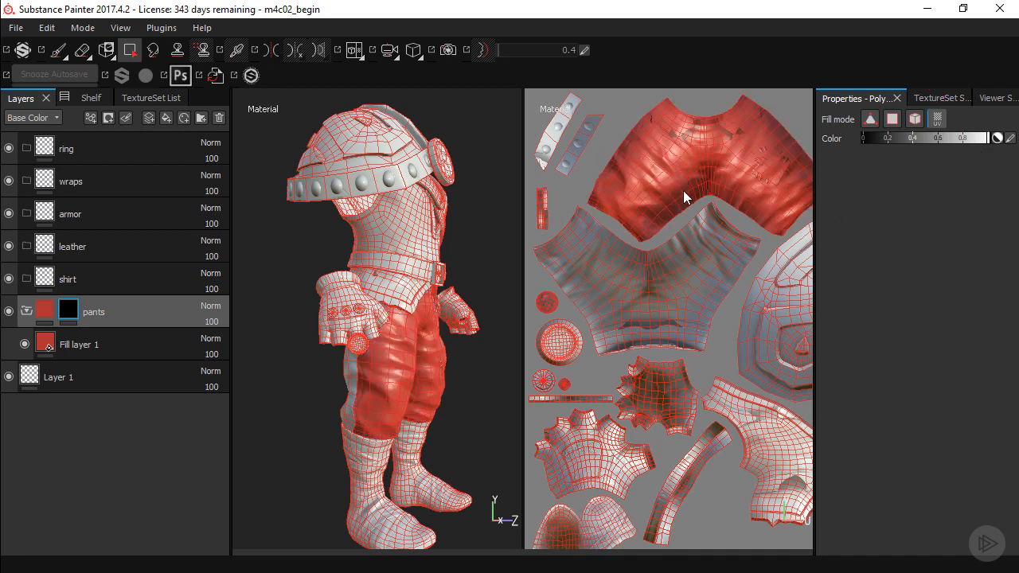
left_click(678, 270)
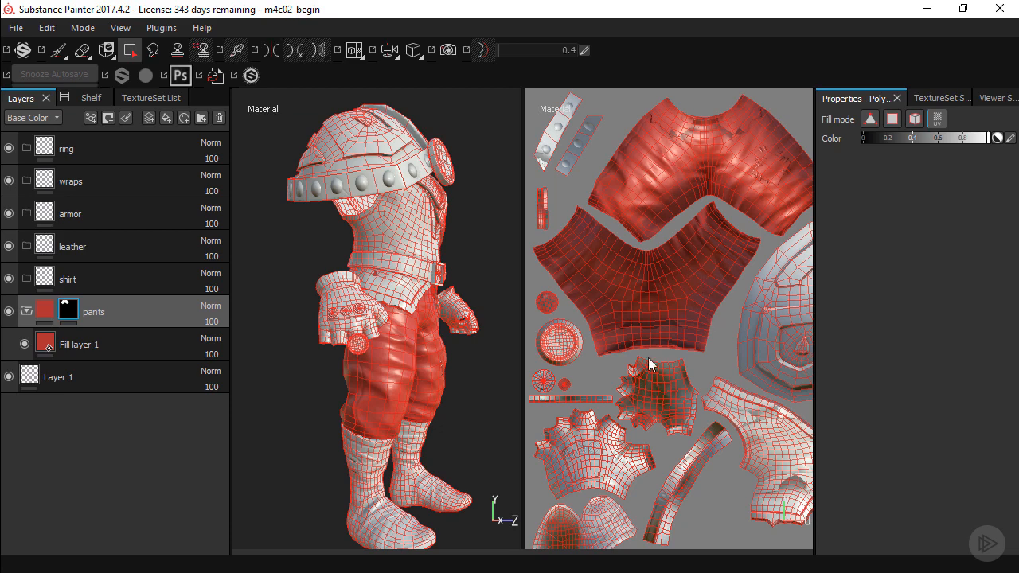
left_click_drag(389, 401, 364, 367, "alt")
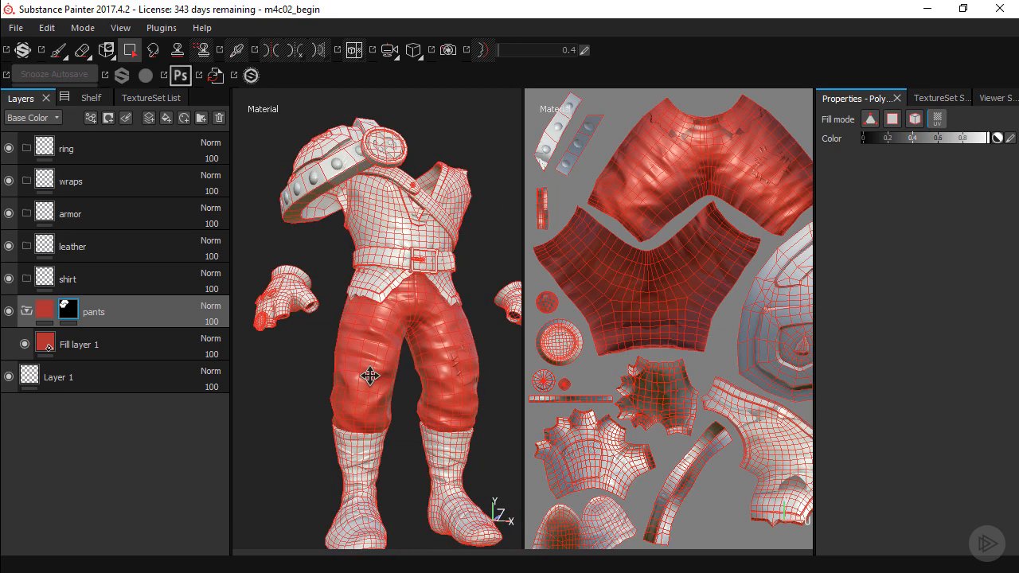
Add a black mask to the shirt folder and place a new fill layer inside that folder
left_click(109, 283)
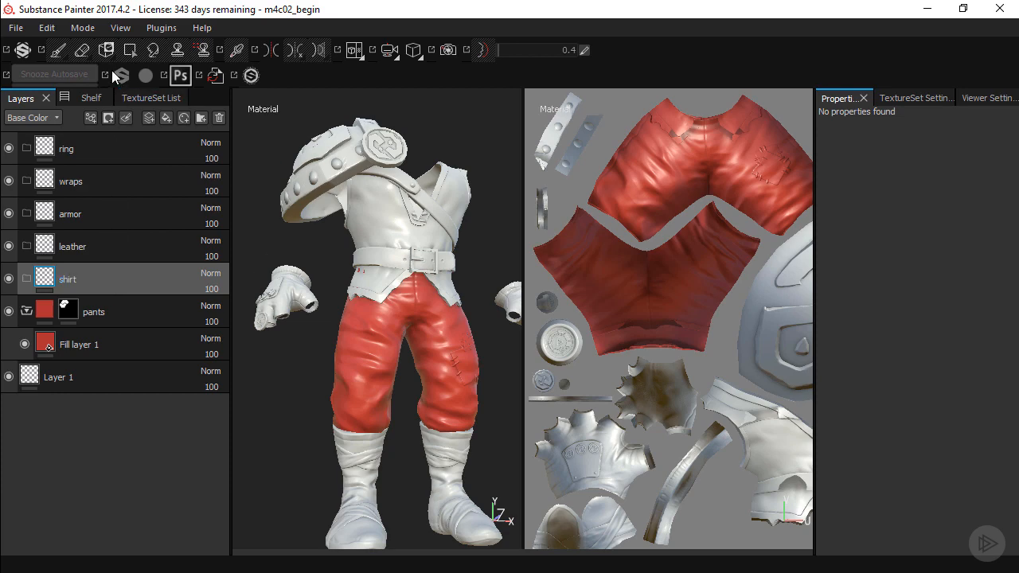
left_click(109, 118)
left_click(128, 152)
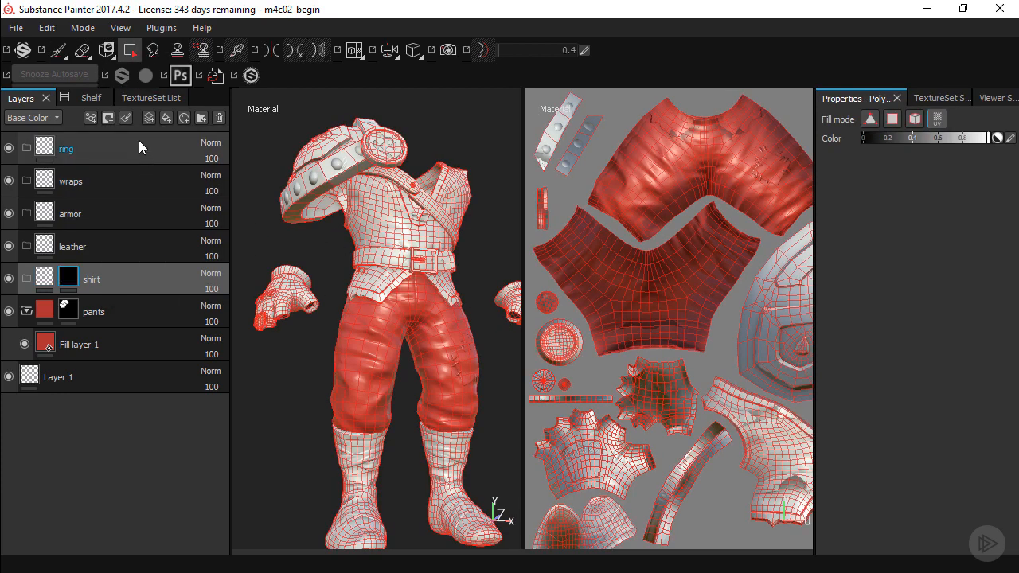
left_click(166, 119)
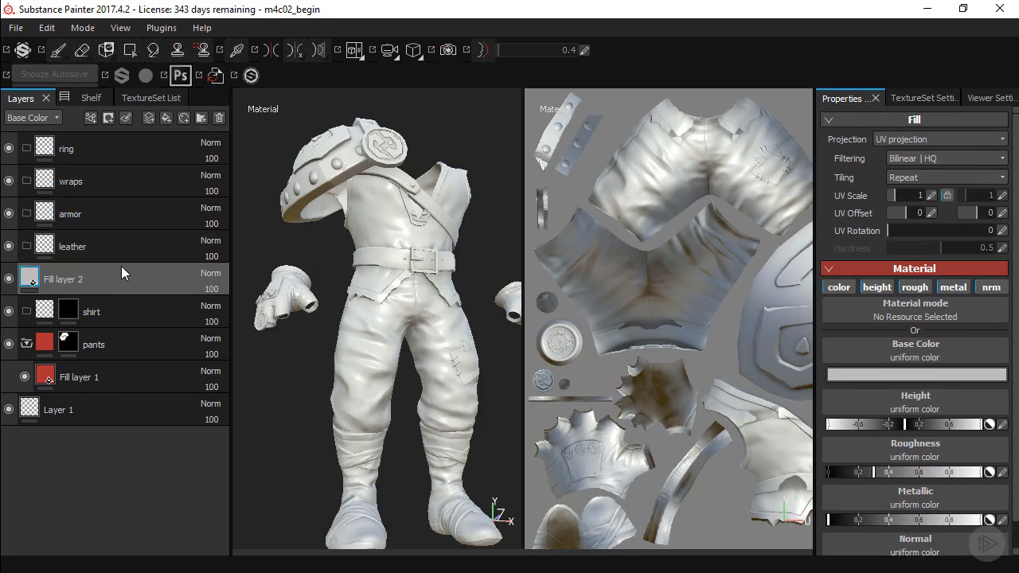
left_click_drag(117, 278, 141, 305)
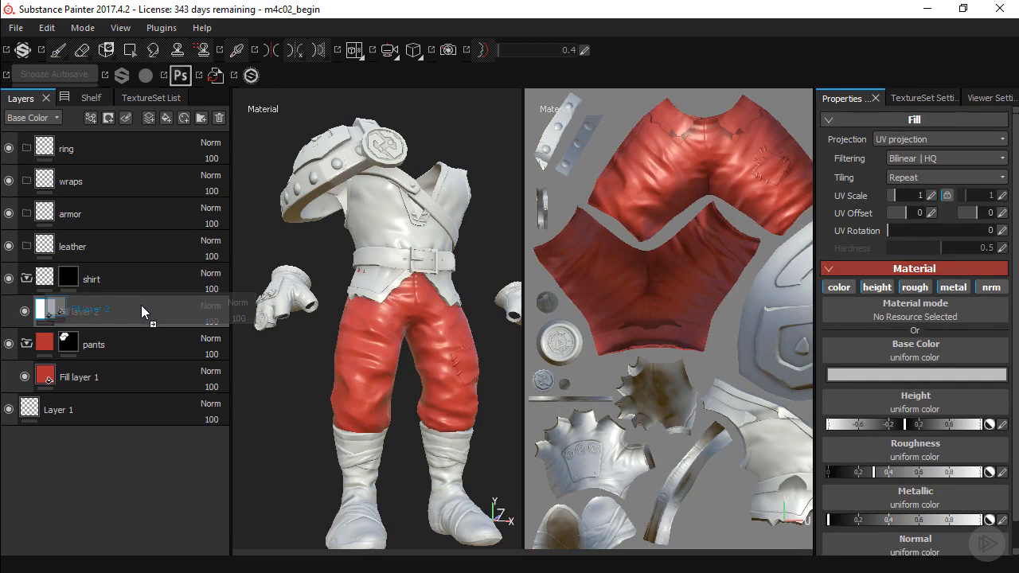
Set the shirt fill layer's base color to teal, about R 0.017, G 0.449, B 0.346
left_click(849, 374)
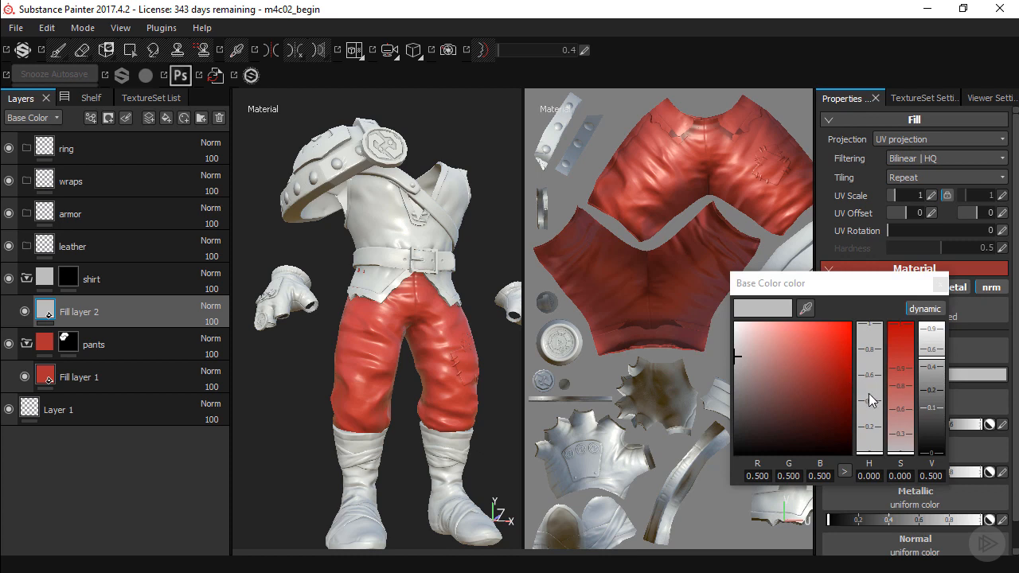
left_click(869, 393)
left_click(825, 361)
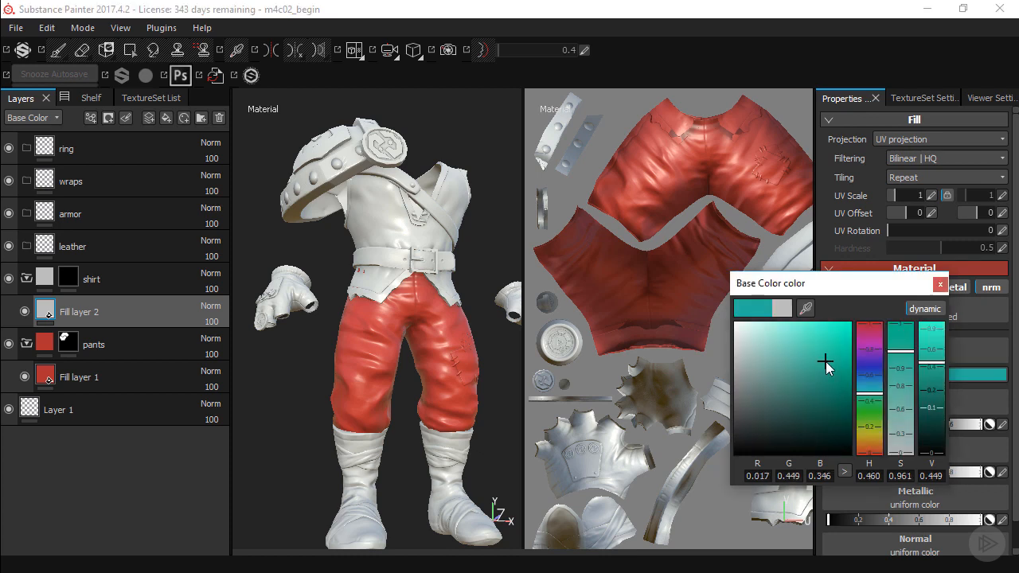
left_click(941, 285)
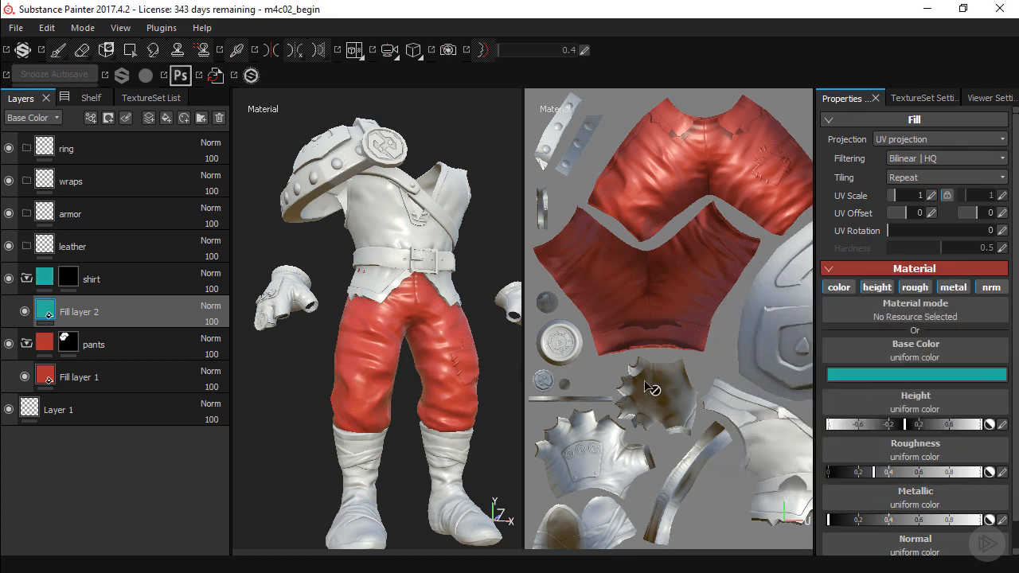
Reveal the shirt's front, back and two small inner UV islands in the shirt mask with Polygon Fill
middle_click_drag(646, 381, 653, 268, "alt")
middle_click_drag(735, 382, 684, 252, "alt")
middle_click_drag(691, 328, 591, 394, "alt")
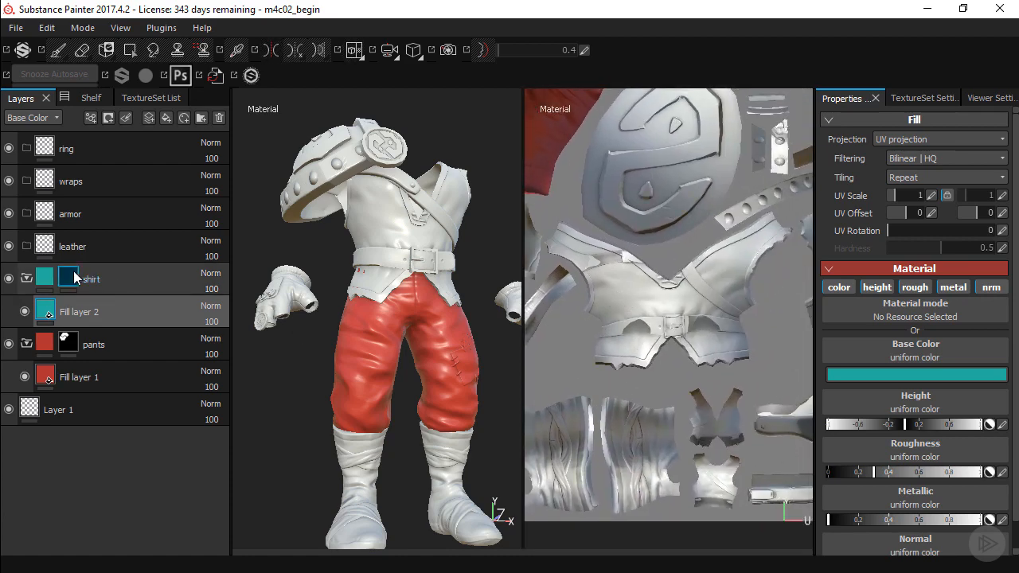
left_click(71, 276)
key("4")
left_click(676, 314)
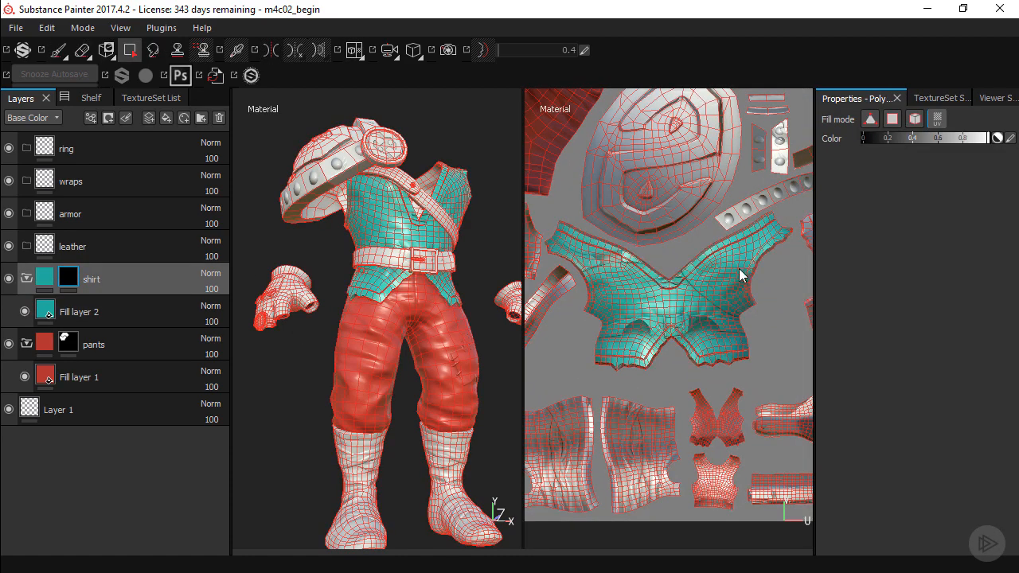
middle_click_drag(741, 275, 700, 278, "alt")
middle_click_drag(733, 343, 692, 282, "alt")
left_click_drag(665, 362, 651, 397)
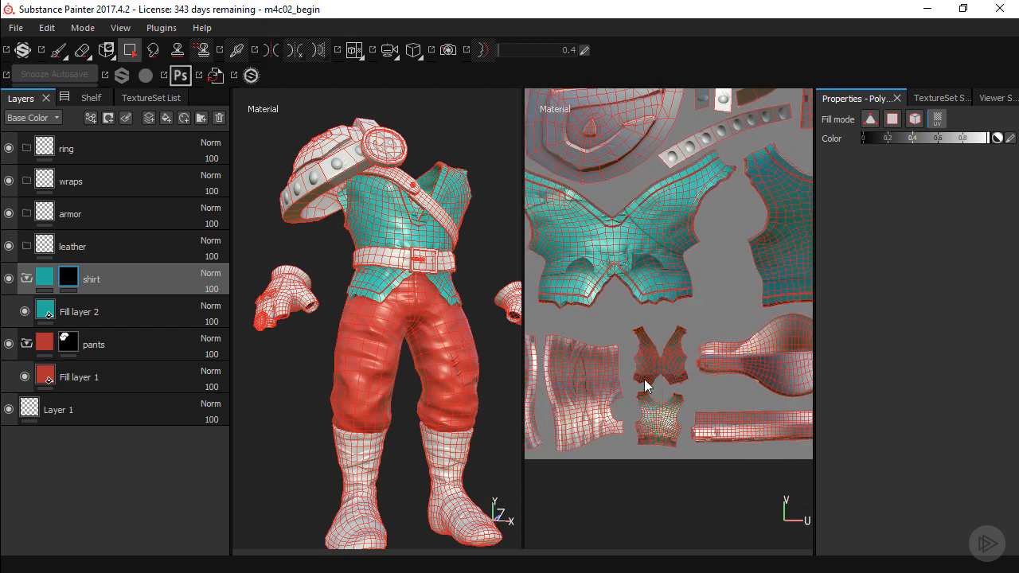
middle_click_drag(391, 253, 410, 279, "alt")
Add a black mask to the leather folder and place a new fill layer inside that folder
left_click(107, 245)
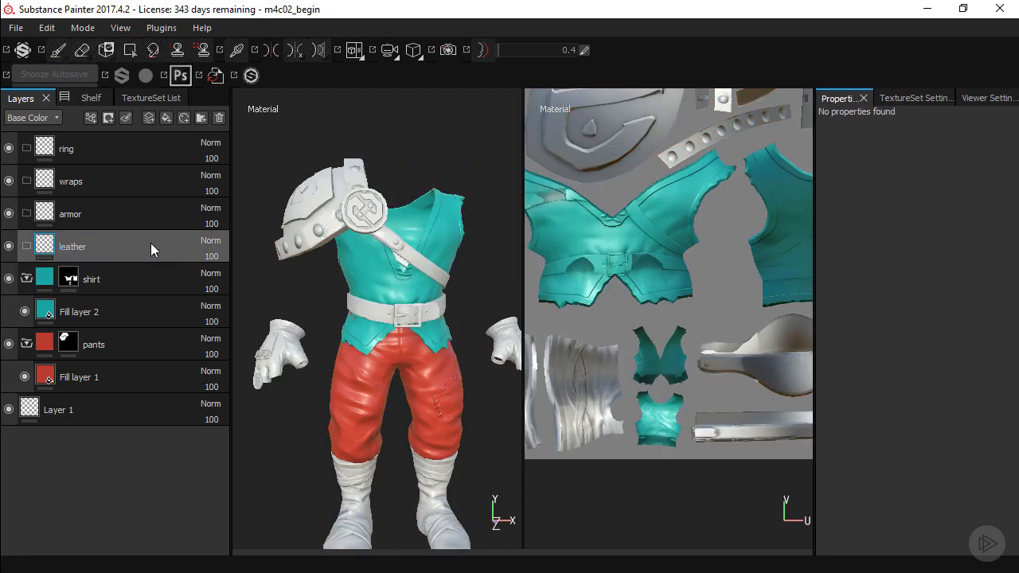
left_click(112, 113)
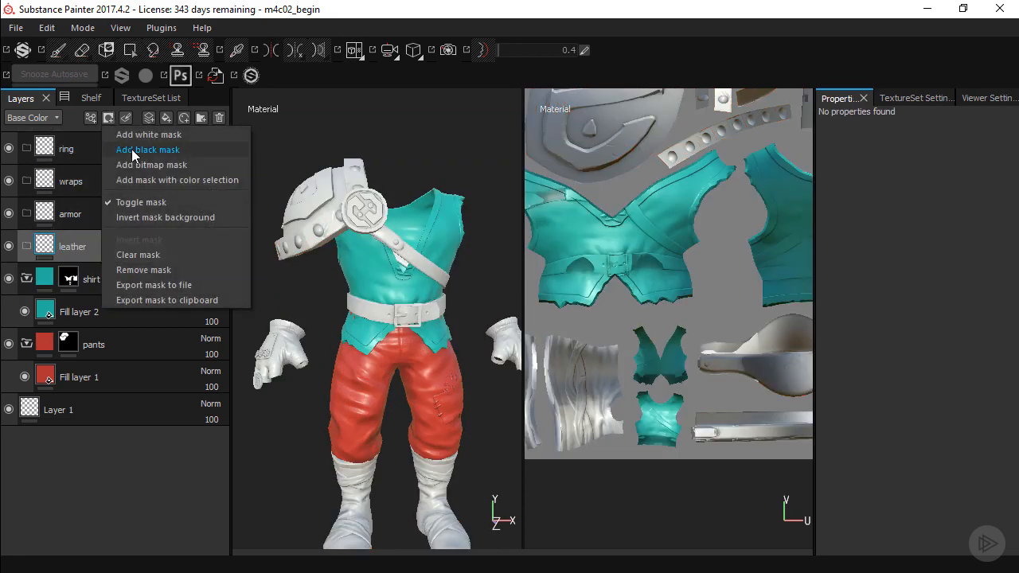
left_click(133, 151)
left_click(166, 118)
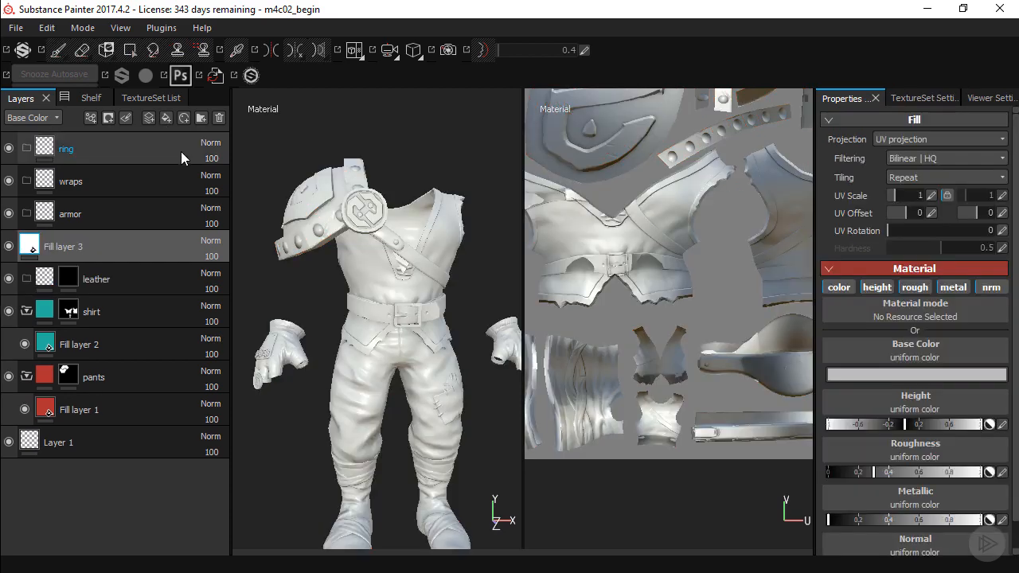
left_click_drag(121, 241, 157, 279)
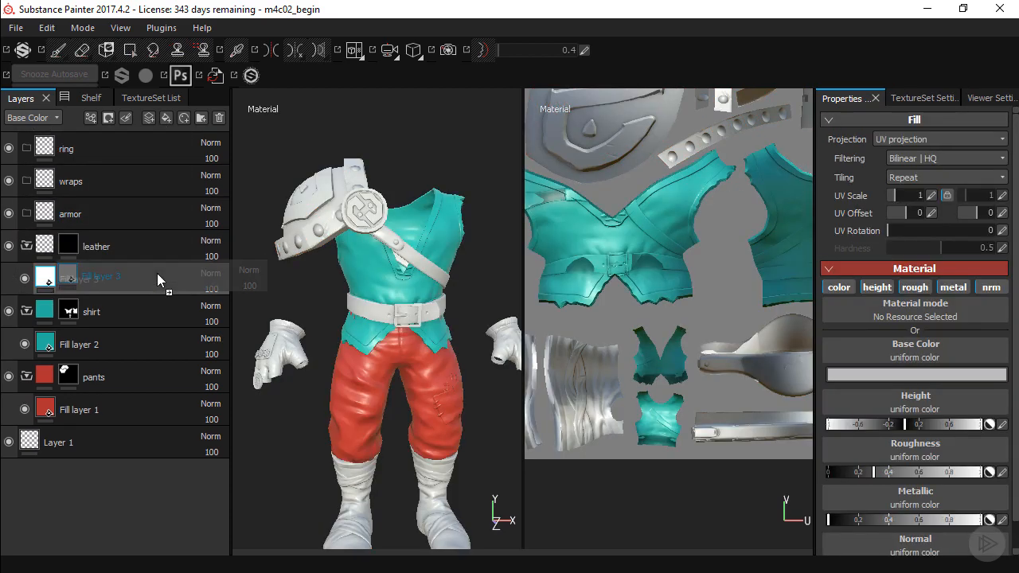
Set the leather fill layer's base color to purple, about R 0.169, G 0.029, B 0.628
left_click(875, 376)
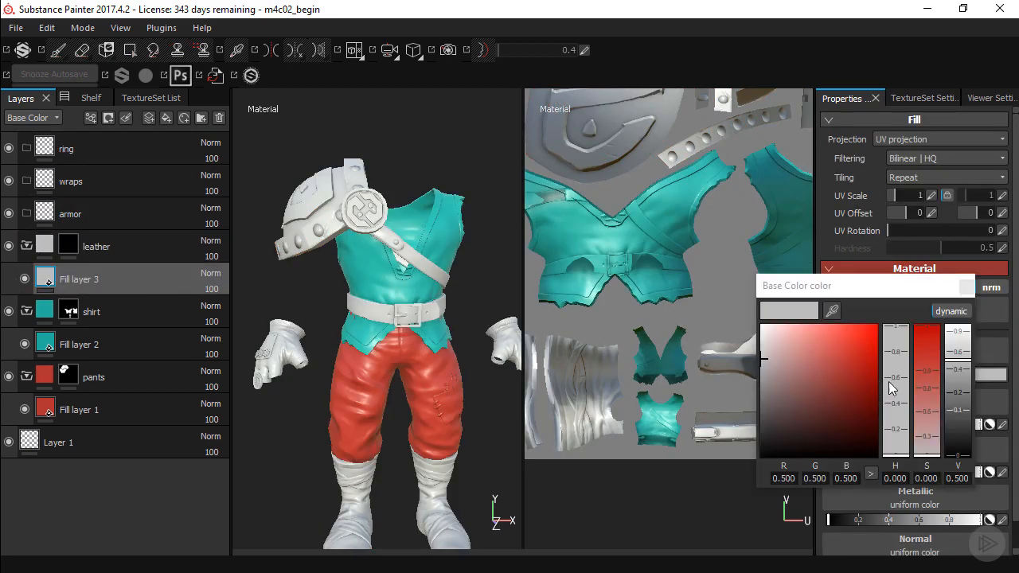
left_click(897, 372)
left_click(849, 348)
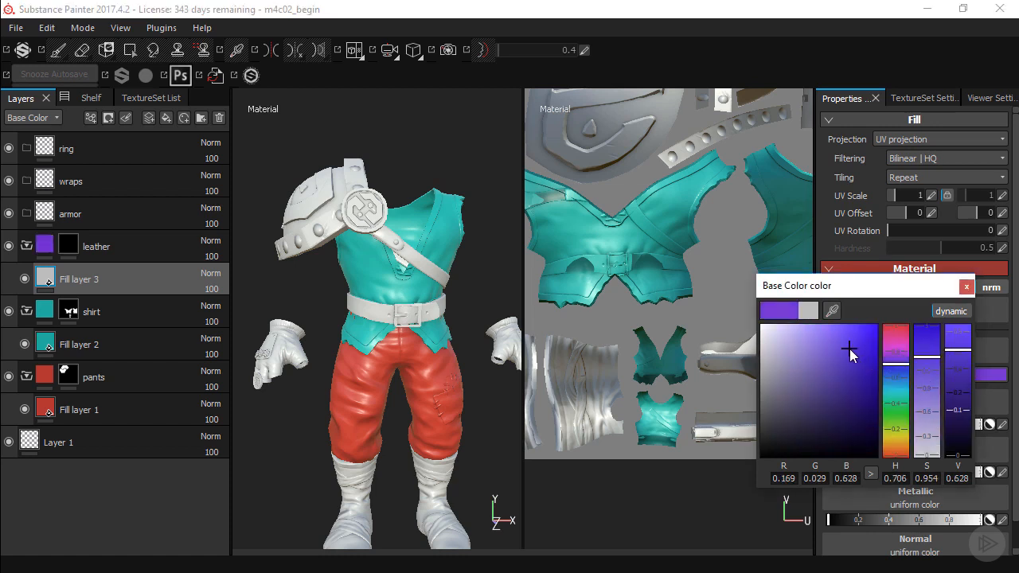
left_click(965, 288)
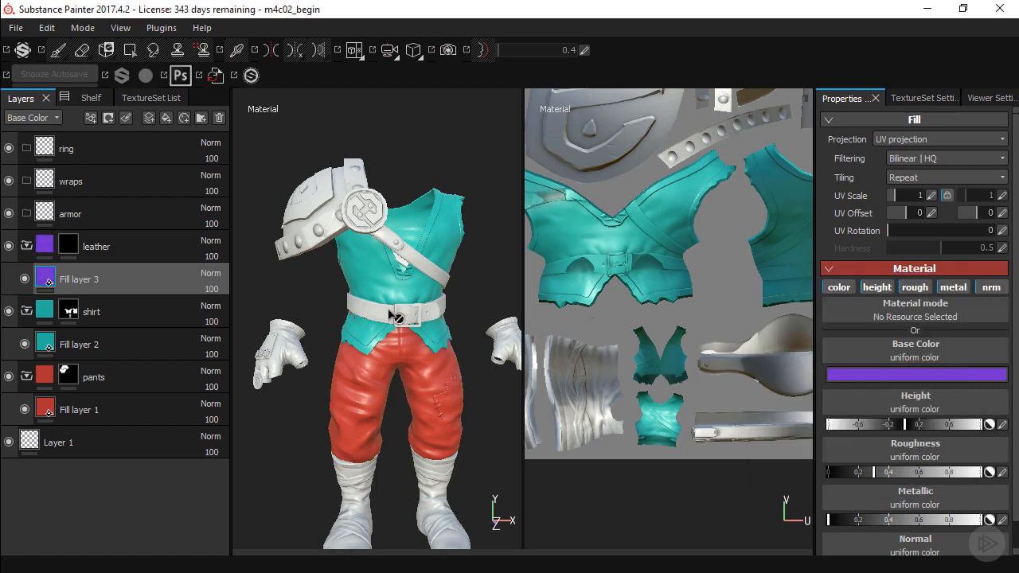
Reveal the feet and shaft pieces of both boots in the leather mask with Polygon Fill
left_click(69, 246)
key("4")
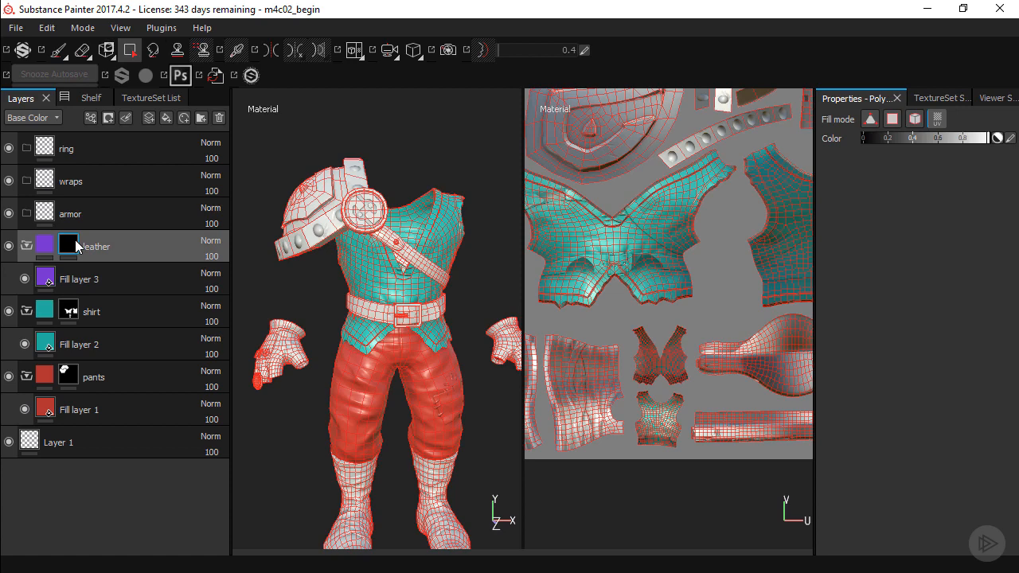
middle_click_drag(349, 276, 412, 255, "alt")
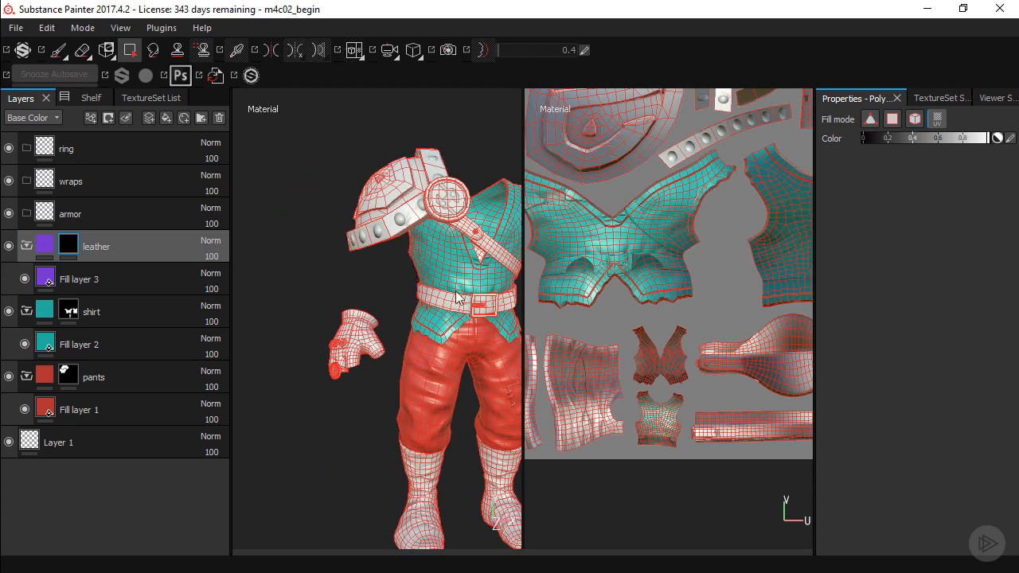
middle_click_drag(460, 374, 426, 263, "alt")
right_click_drag(326, 343, 353, 386, "alt")
middle_click_drag(309, 357, 341, 245, "alt")
left_click_drag(347, 329, 421, 304, "alt")
left_click(423, 303)
left_click_drag(435, 344, 405, 337, "alt")
left_click(407, 392)
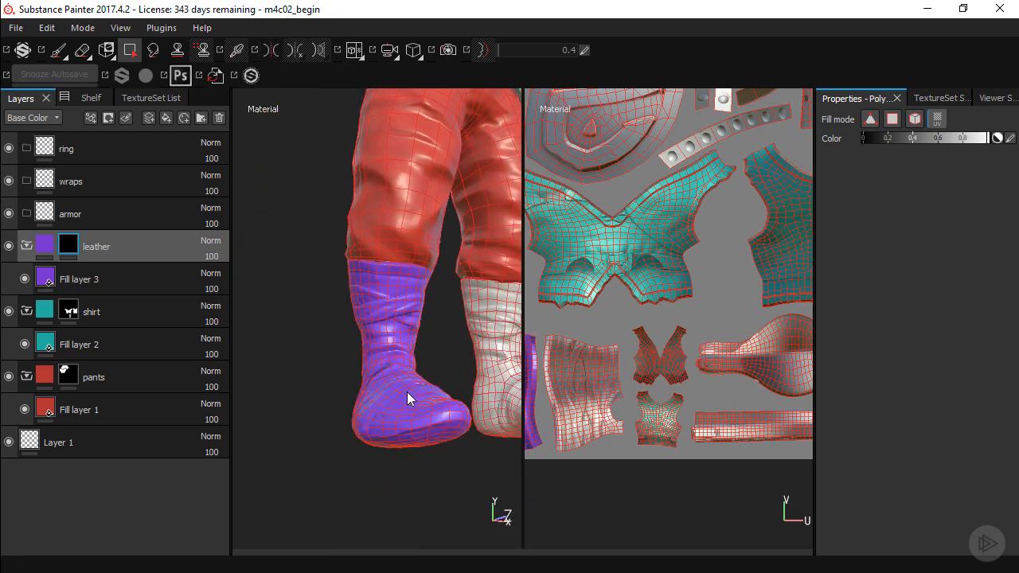
left_click(478, 331)
right_click_drag(483, 376, 411, 374, "alt")
middle_click_drag(613, 354, 724, 344, "alt")
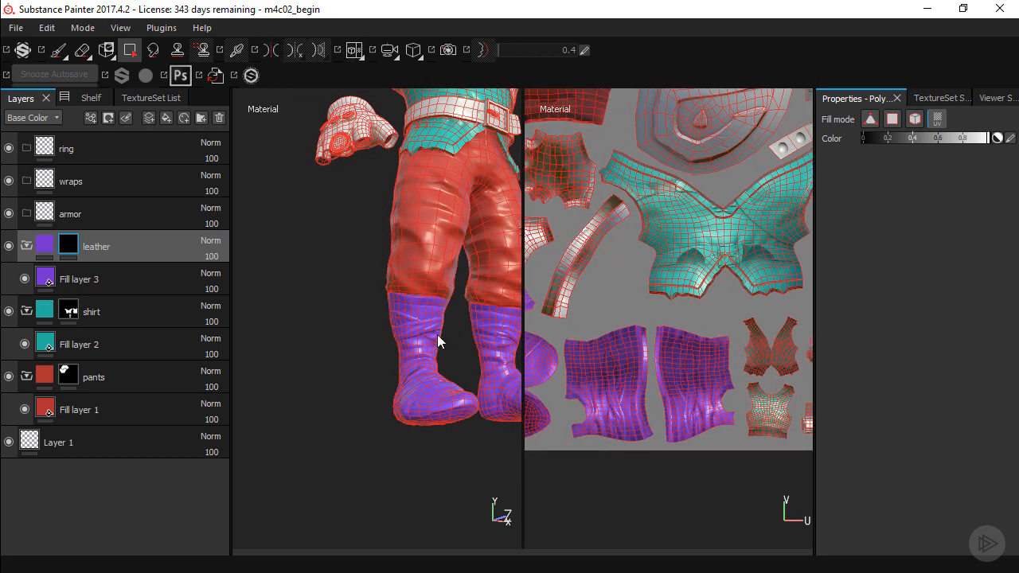
Reveal the back and palm pieces of the glove in the leather mask, leaving out its cuff
left_click_drag(439, 342, 396, 385, "alt")
left_click(357, 278)
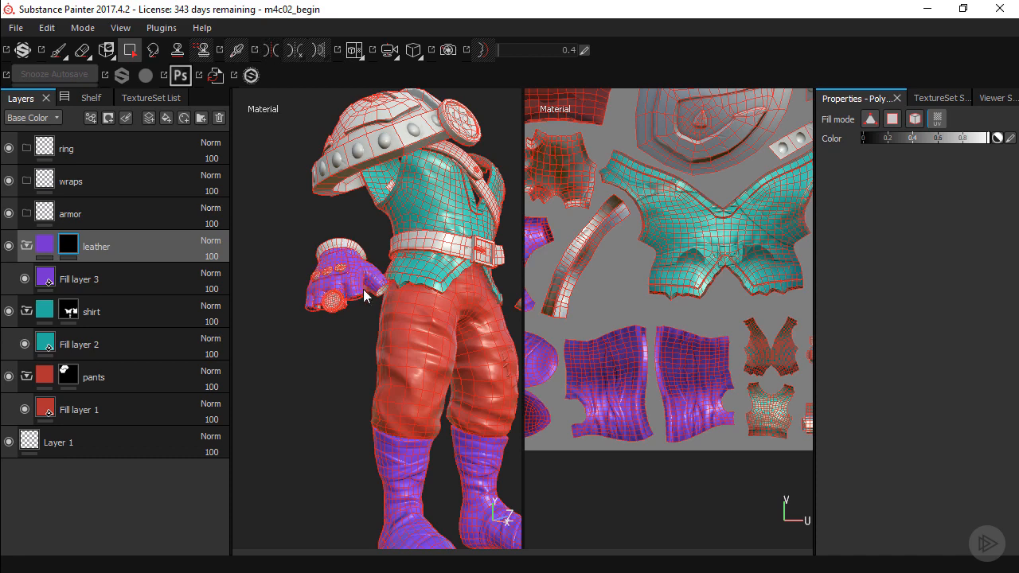
right_click_drag(345, 284, 269, 310, "alt")
left_click(406, 278)
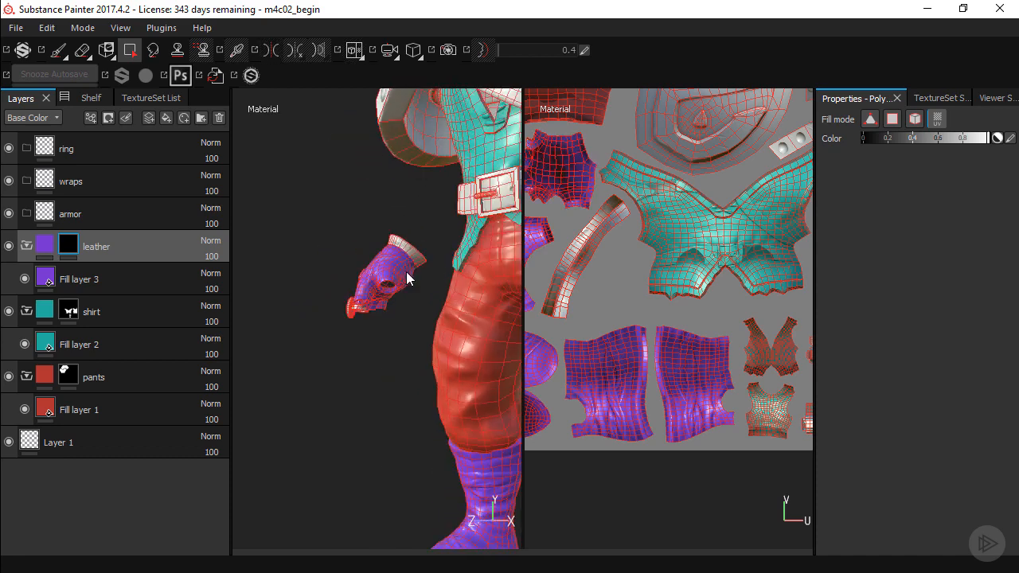
Reveal the glove's cuff in the leather mask with Polygon Fill
left_click(420, 254)
right_click_drag(423, 316, 474, 317, "alt")
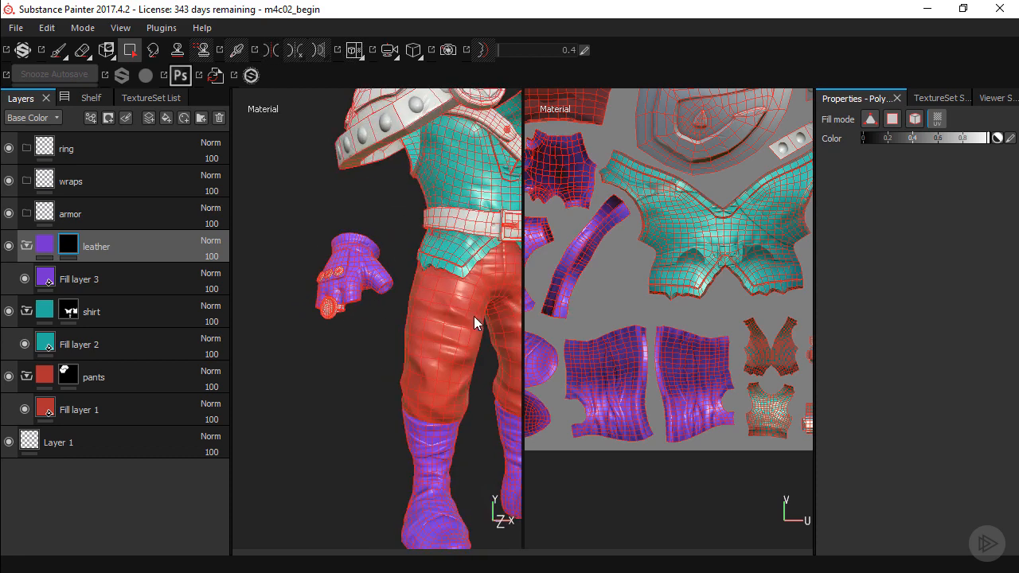
middle_click_drag(474, 316, 341, 322, "alt")
scroll(342, 323, "down", 3)
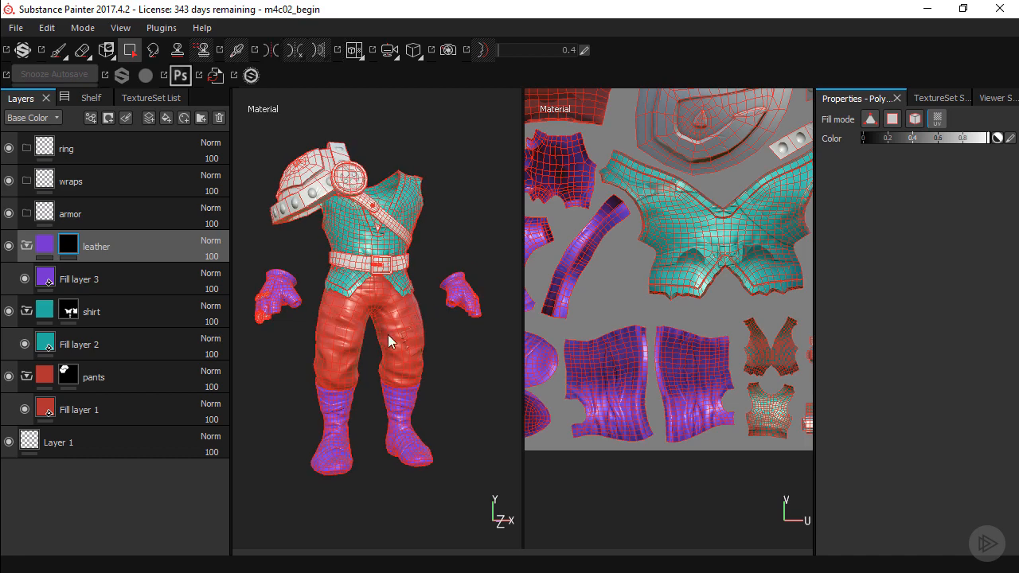
right_click_drag(373, 350, 416, 349, "alt")
middle_click_drag(308, 320, 394, 329, "alt")
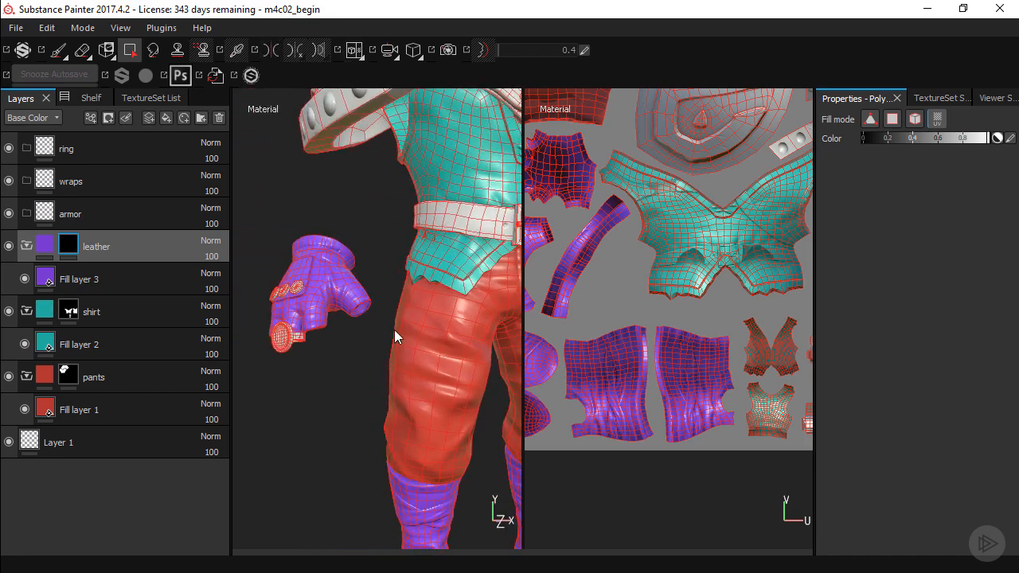
right_click_drag(337, 286, 387, 316, "alt")
middle_click_drag(387, 207, 317, 295, "alt")
Reveal the belt pieces and the diagonal chest strap in the leather mask, leaving out the buckle
left_click(394, 293)
middle_click_drag(429, 305, 287, 321, "alt")
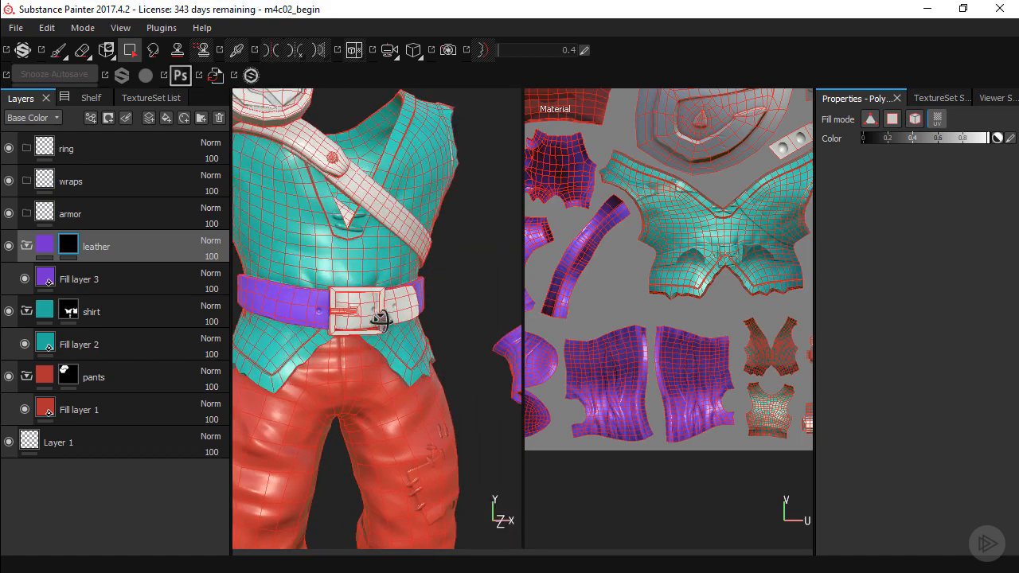
left_click_drag(383, 321, 439, 311, "alt")
left_click(406, 313)
left_click(357, 267)
left_click(311, 215)
Add a black mask to the armor folder and place a new fill layer inside that folder
left_click(152, 219)
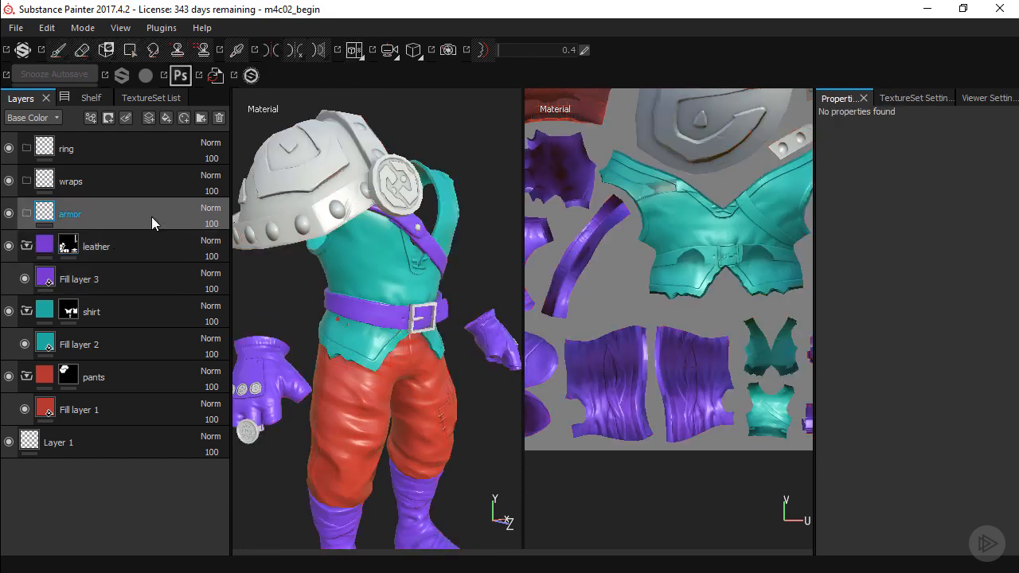
left_click(110, 120)
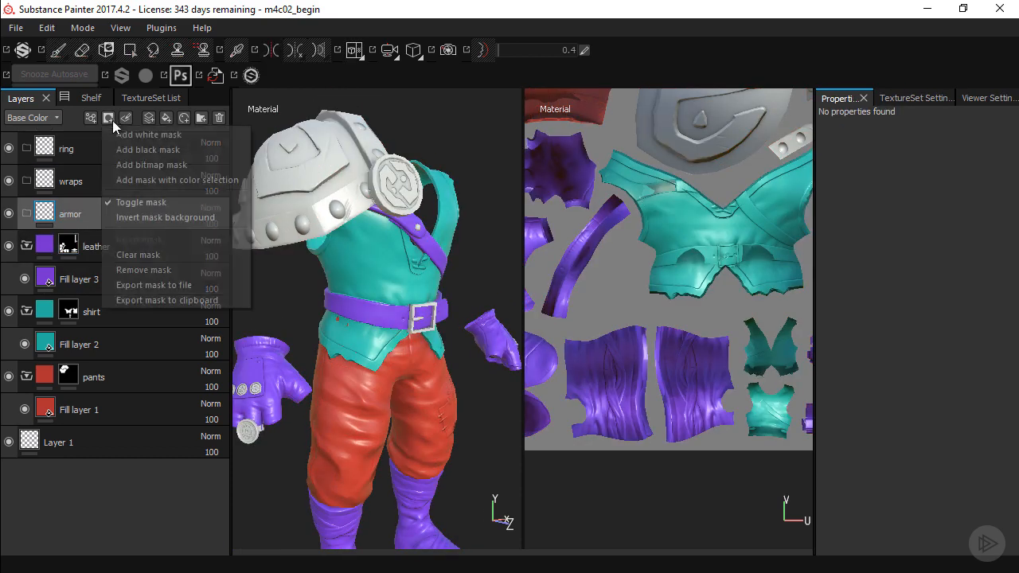
left_click(125, 148)
key("4")
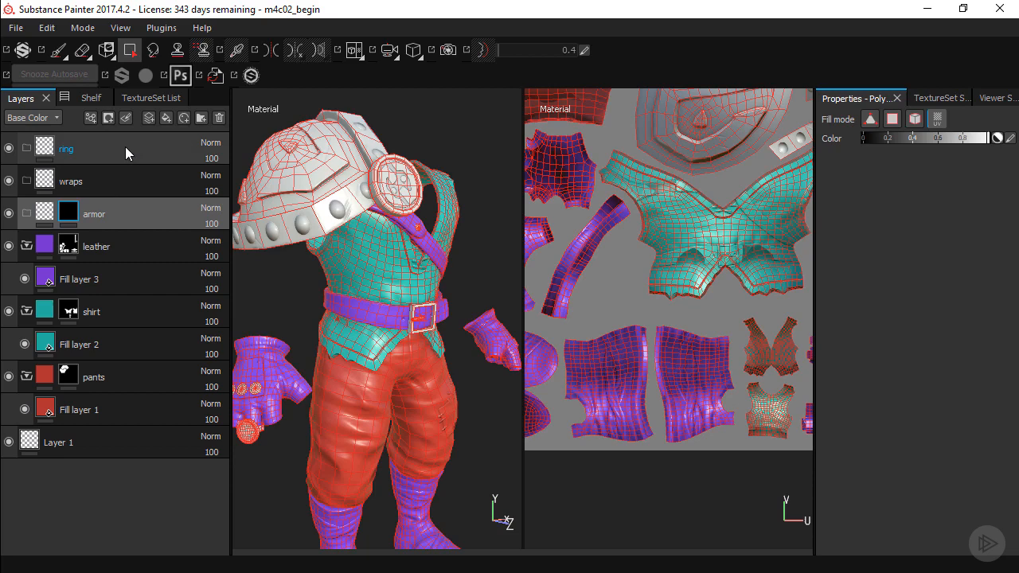
left_click(166, 118)
left_click_drag(106, 215, 139, 242)
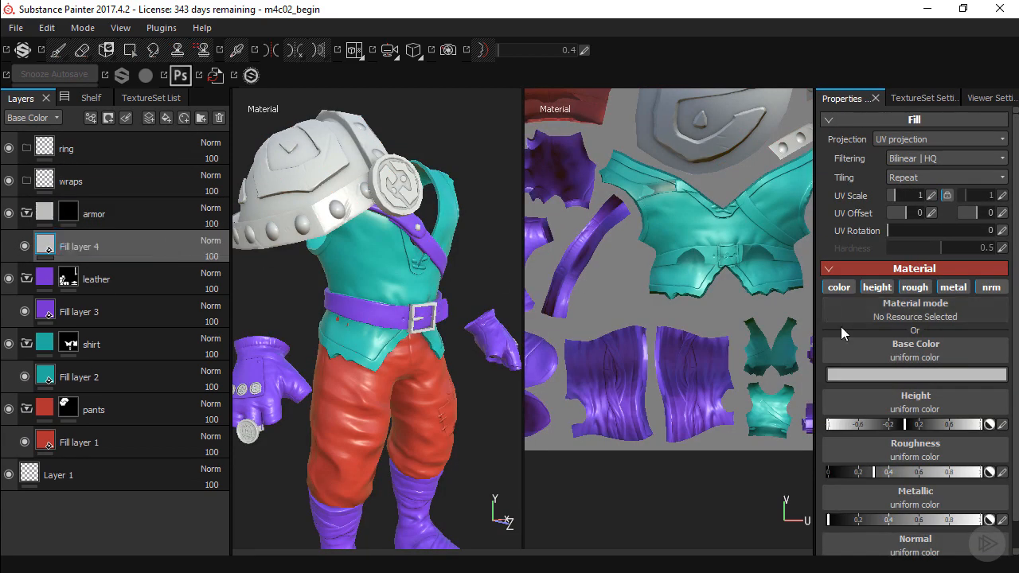
Set the armor fill layer's base color to pink, about R 0.796, G 0.031, B 0.594
left_click(855, 376)
left_click_drag(875, 389, 891, 355)
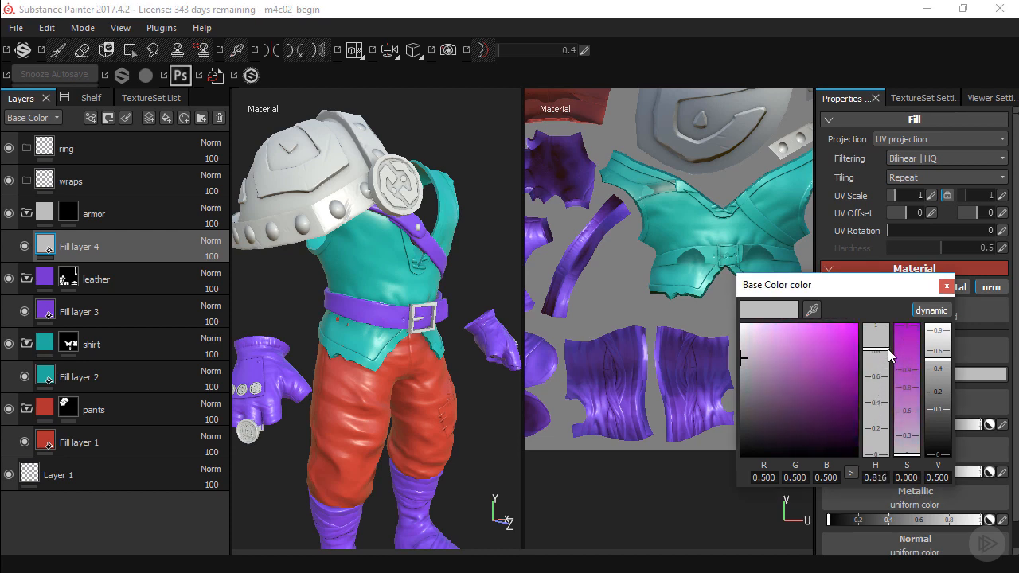
left_click(832, 342)
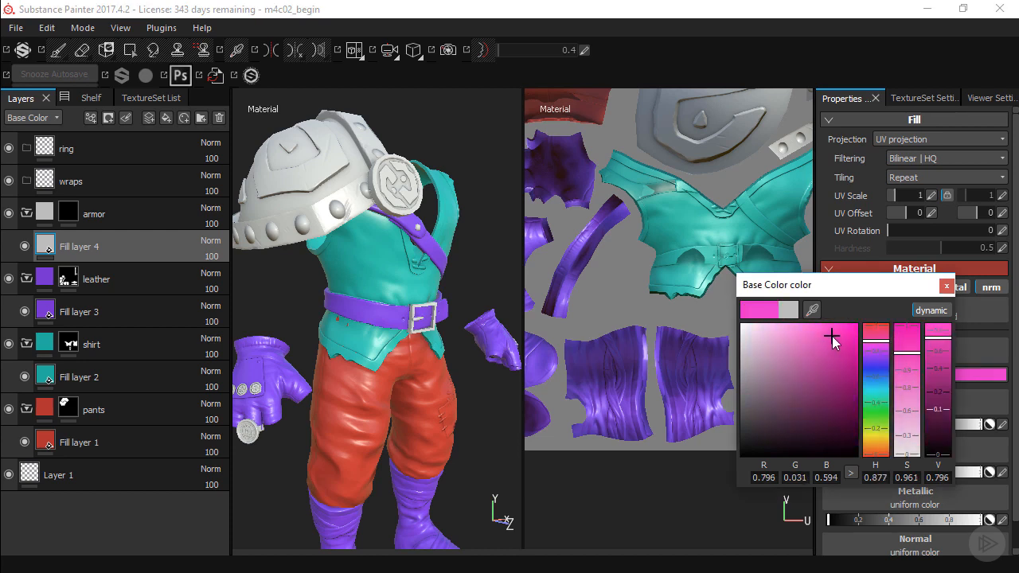
left_click(946, 286)
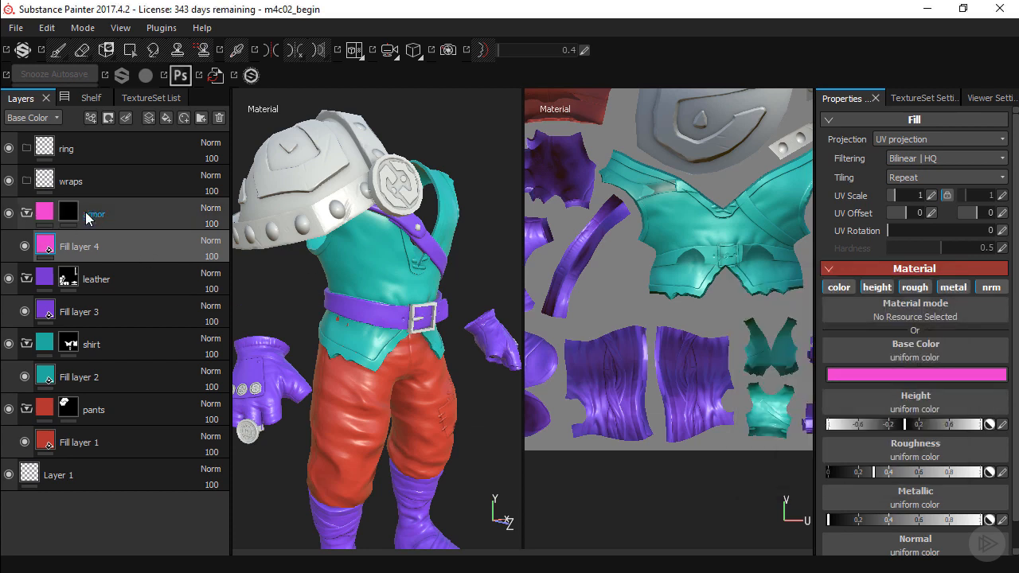
left_click(52, 217)
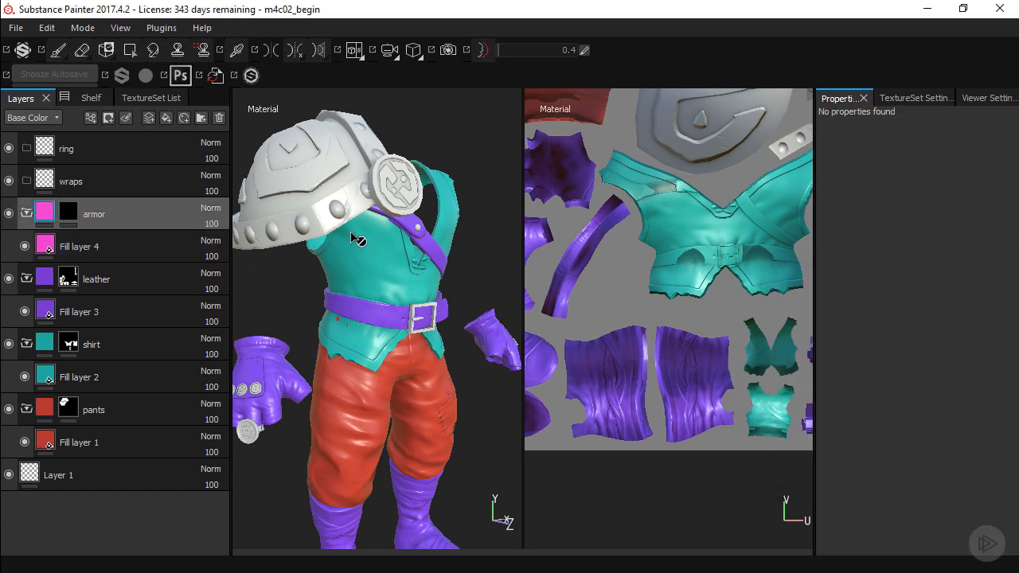
left_click_drag(360, 239, 396, 280, "alt")
left_click(356, 264)
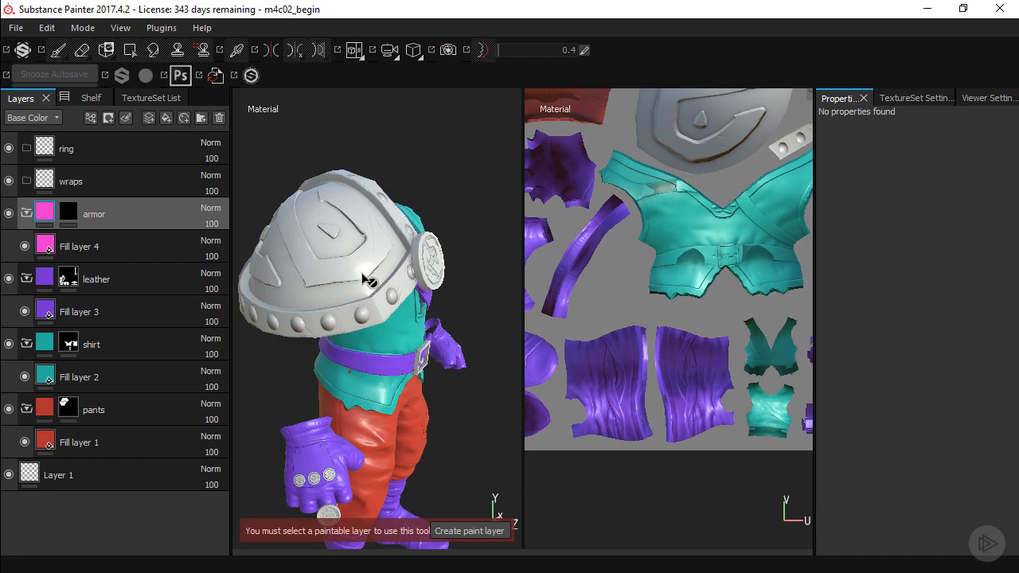
Reveal the shoulder plate's dome and its lower studded rim in the armor mask with Polygon Fill
left_click(67, 215)
key("4")
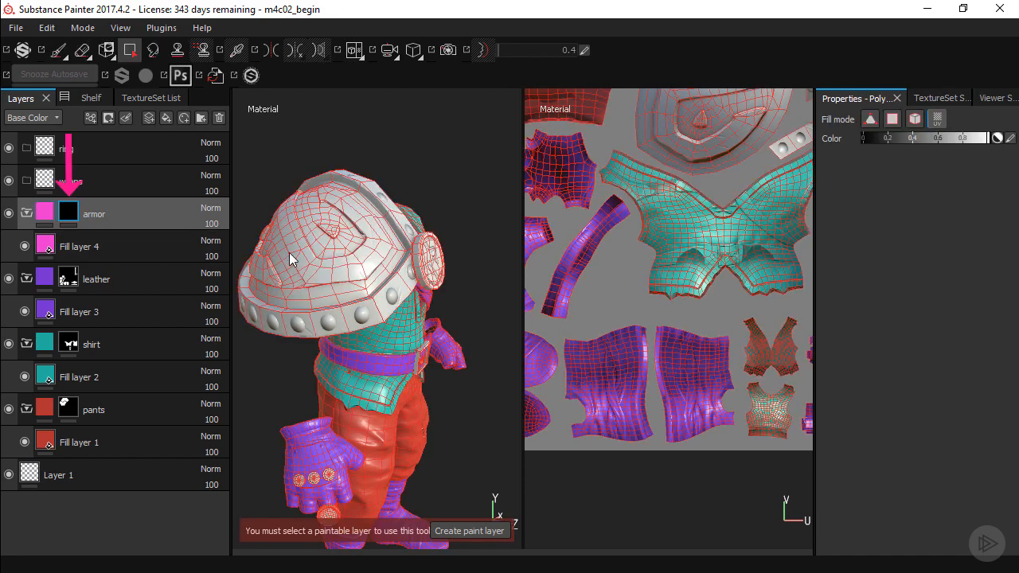
left_click_drag(289, 252, 331, 284, "alt")
left_click(344, 285)
left_click(374, 338)
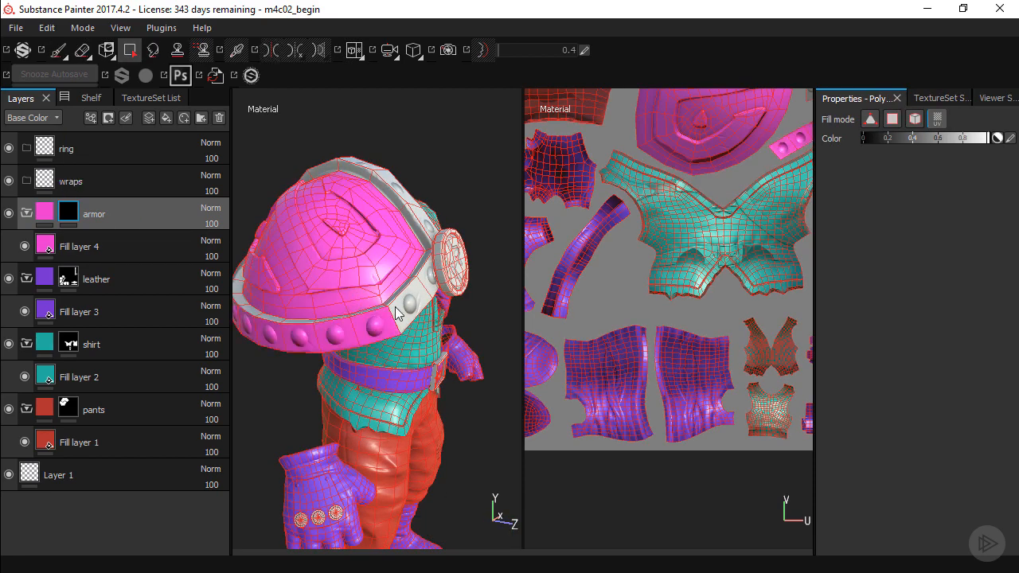
Reveal the shoulder plate's rear studded rim segments and inner trim strips in the armor mask
left_click_drag(396, 313, 344, 239, "alt")
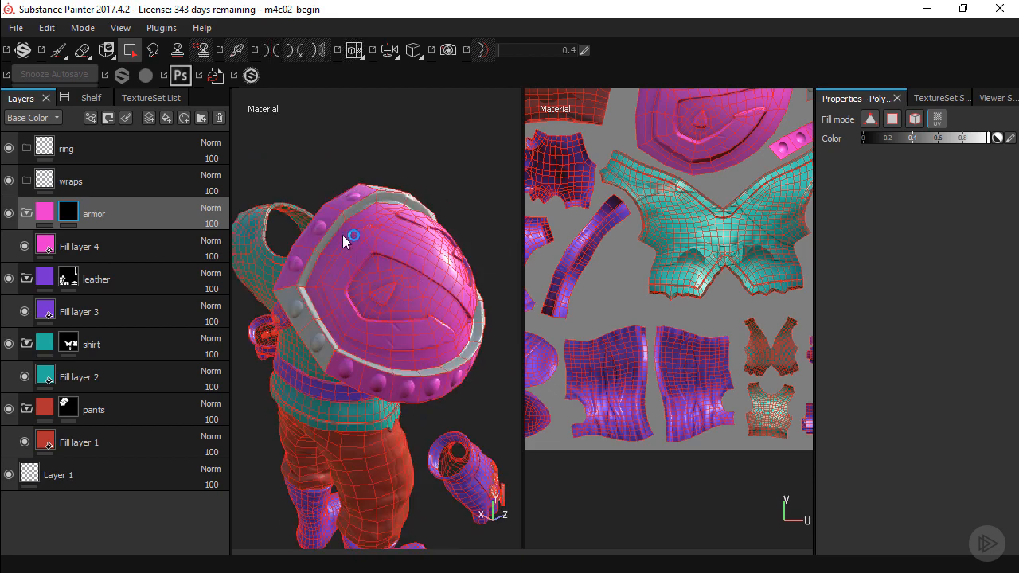
left_click(330, 234)
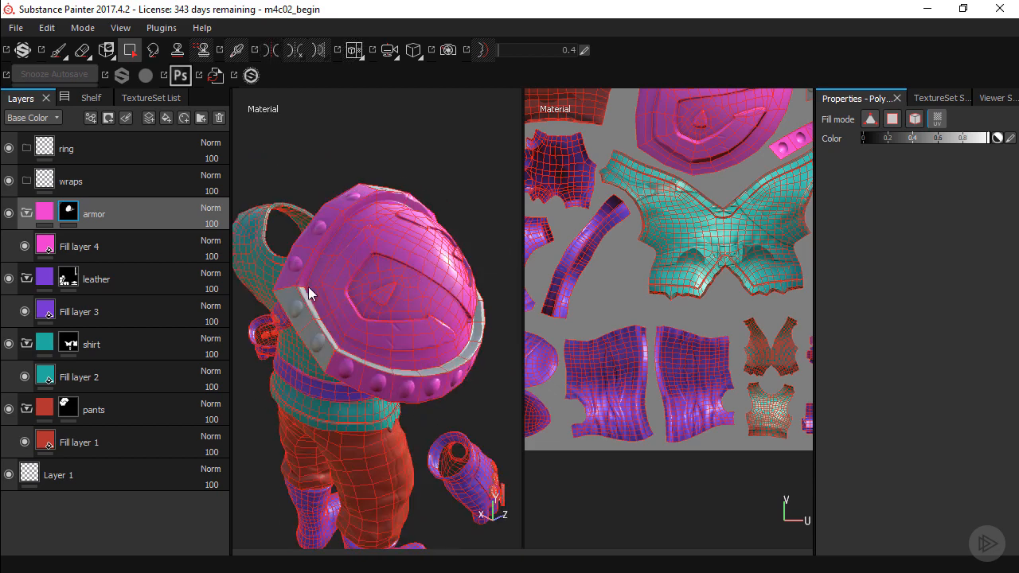
left_click(308, 309)
left_click_drag(311, 307, 289, 313, "alt")
right_click_drag(289, 314, 352, 352, "alt")
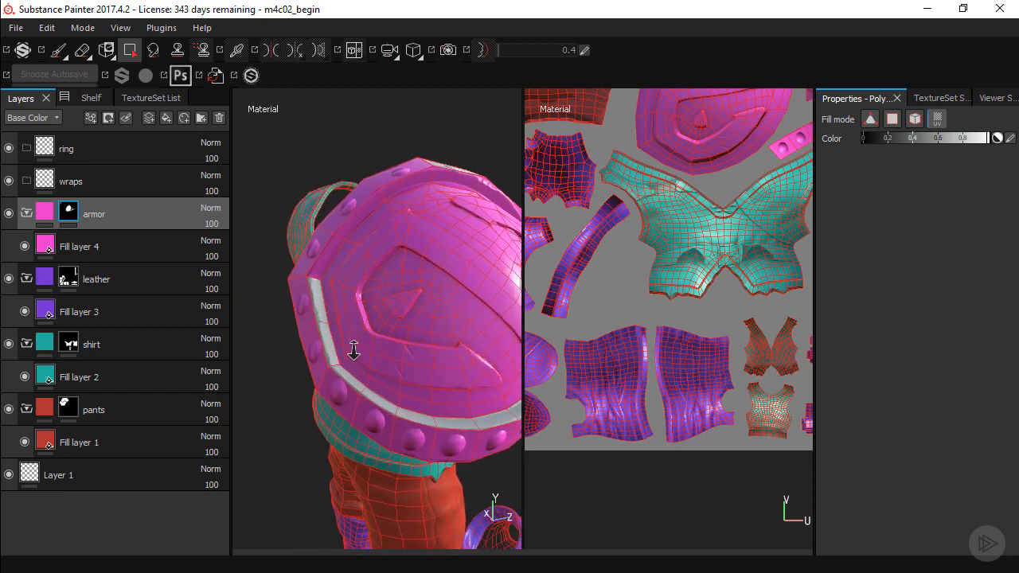
left_click(325, 330)
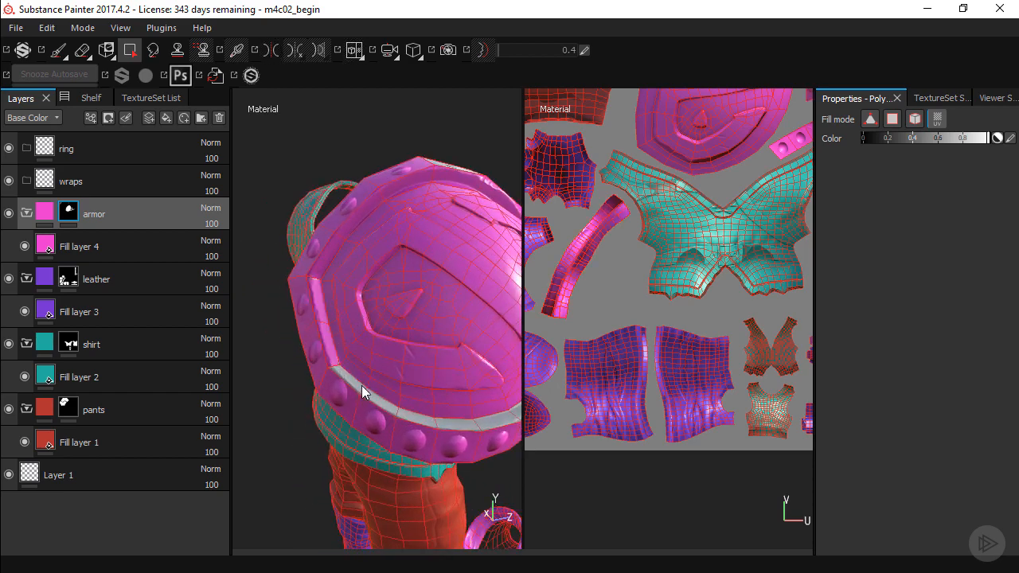
left_click(377, 403)
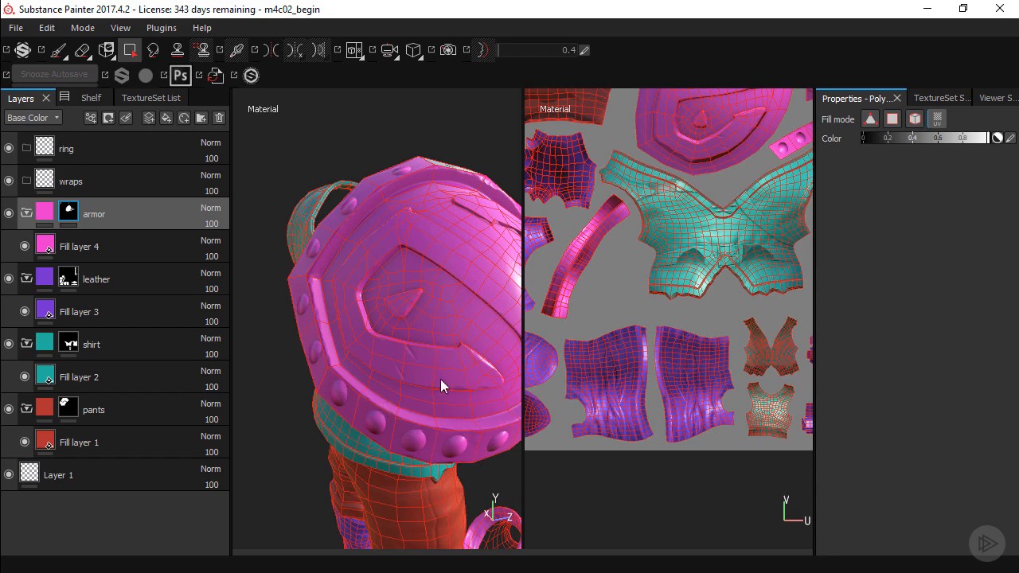
Reveal the shoulder plate's remaining front rim segments and its underside in the armor mask
left_click_drag(440, 381, 441, 342, "alt")
left_click(460, 353)
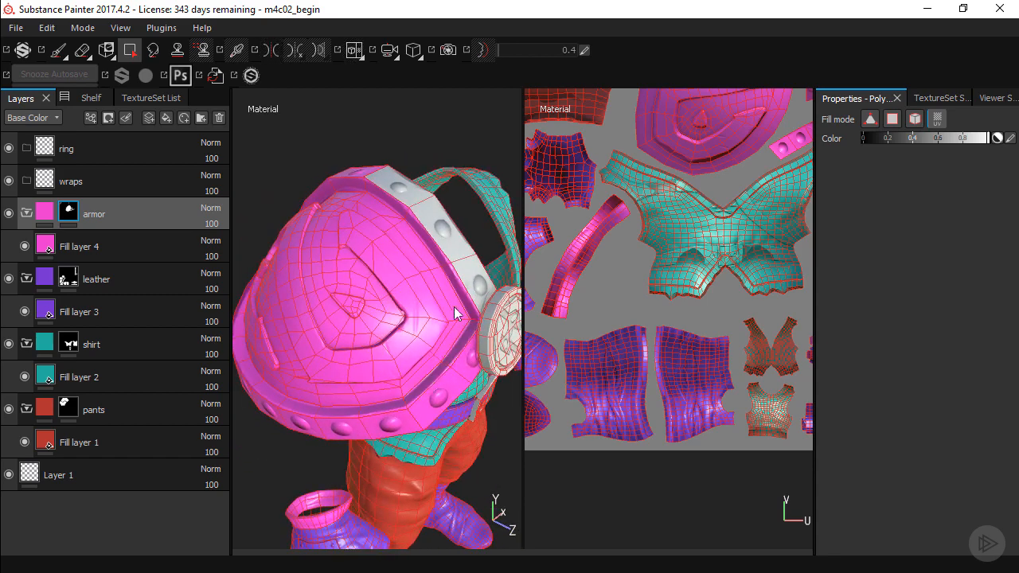
left_click_drag(451, 259, 412, 344, "alt")
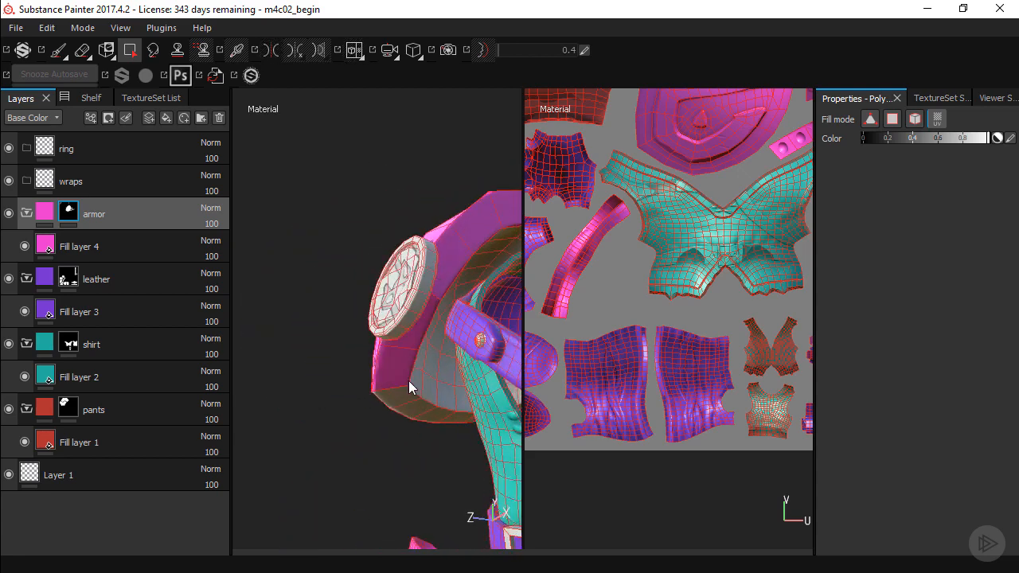
left_click_drag(406, 410, 348, 325, "alt")
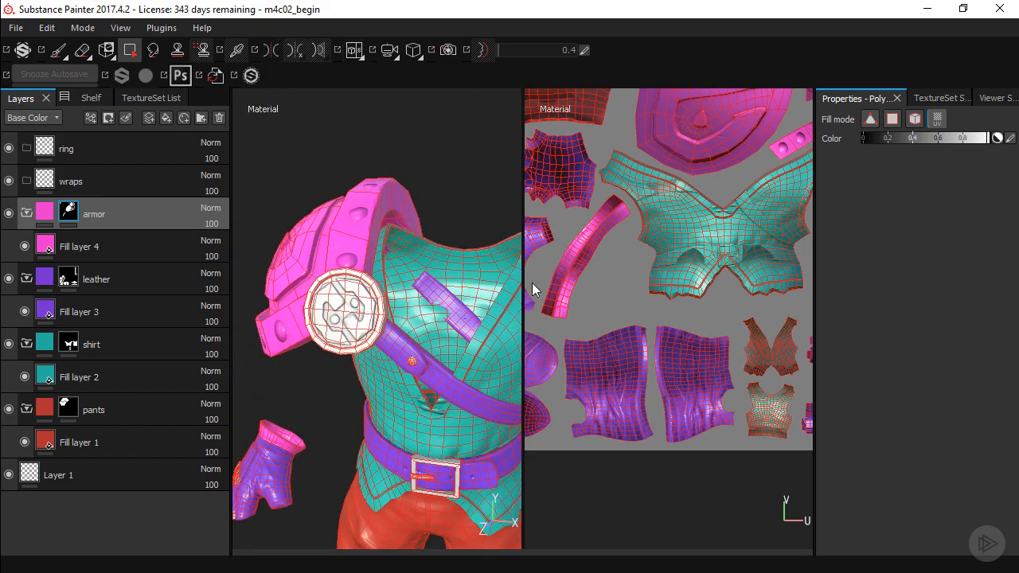
Reveal the front and back of the shoulder's round medallion in the armor mask by filling its UV islands
middle_click_drag(637, 192, 594, 273, "alt")
middle_click_drag(756, 127, 653, 251, "alt")
mouse_move(735, 162)
middle_mouse_down("alt")
mouse_move(691, 245)
mouse_move(581, 219)
middle_mouse_up("alt")
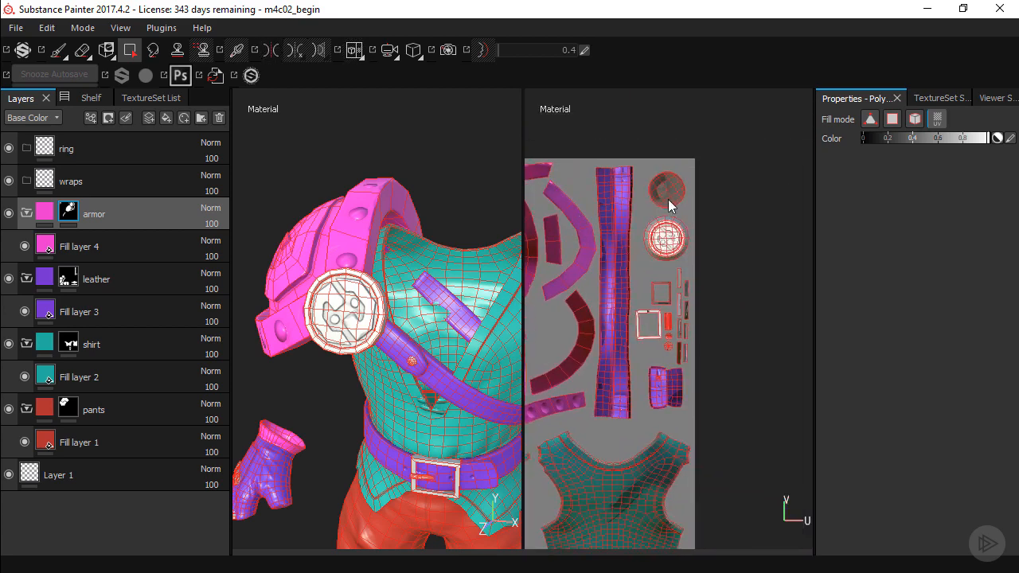
left_click(668, 210)
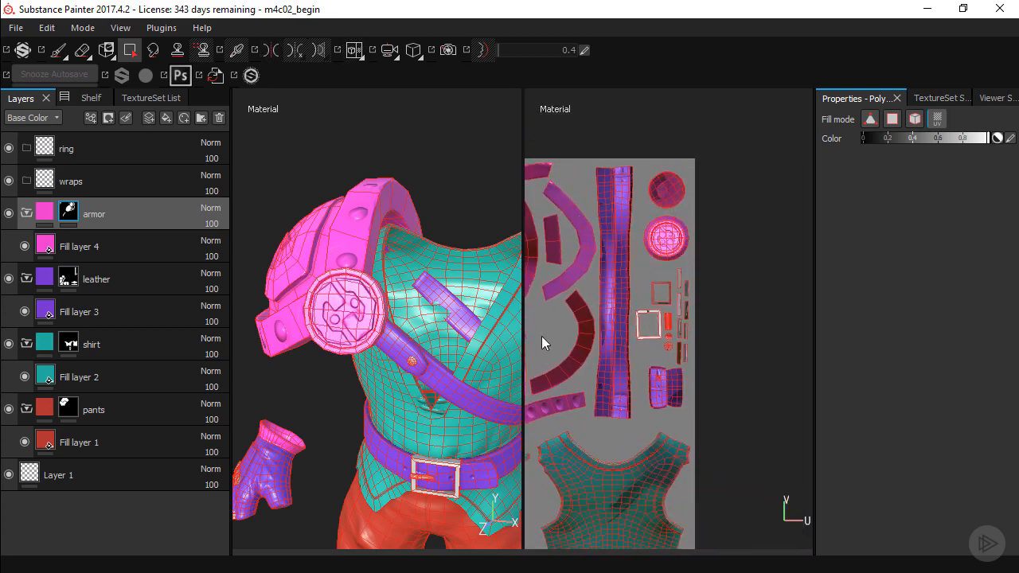
Reveal the belt buckle, its prong and the chest strap's rivet in the armor mask by filling their UV islands
scroll(415, 313, "up", 3)
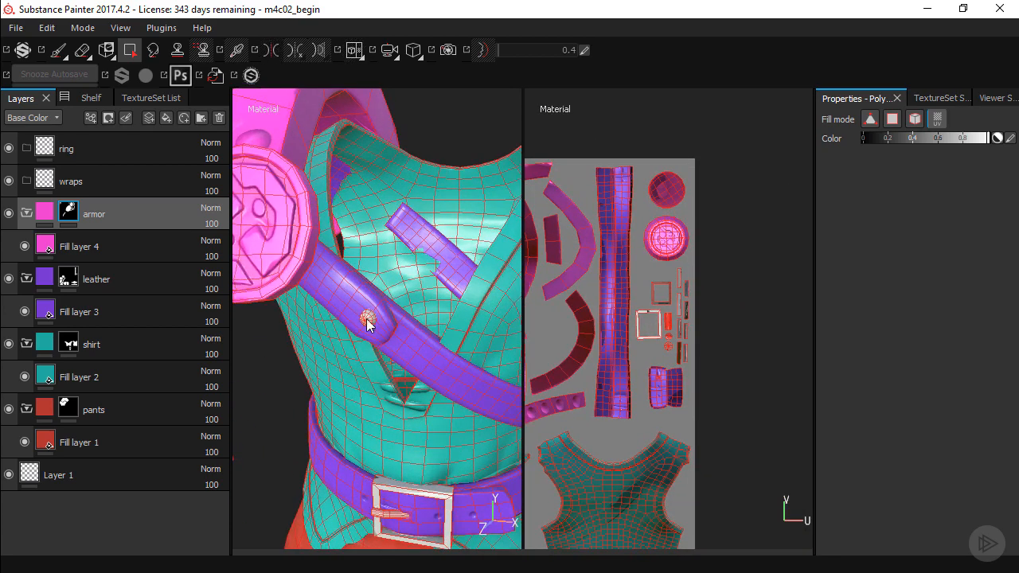
left_click_drag(438, 276, 289, 263, "alt")
mouse_move(391, 278)
right_mouse_down("shift")
mouse_move(443, 294)
mouse_move(449, 309)
right_mouse_up("shift")
left_click_drag(412, 293, 376, 331, "alt")
right_click_drag(410, 307, 364, 301, "shift")
middle_click_drag(364, 421, 387, 301, "alt")
right_click_drag(321, 294, 407, 291, "alt")
middle_click_drag(404, 290, 377, 295, "alt")
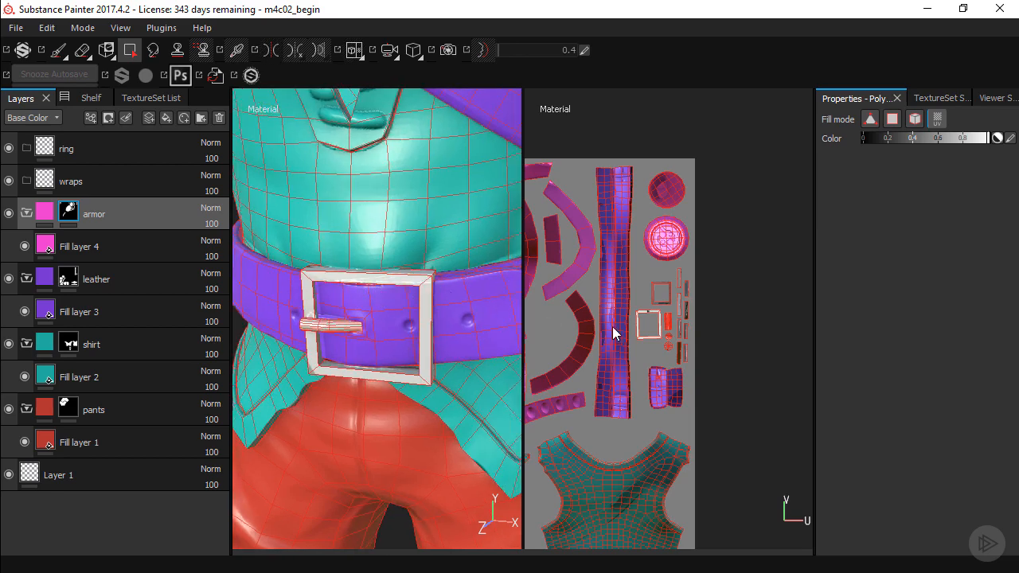
right_click_drag(620, 277, 713, 381, "alt")
middle_click_drag(714, 384, 658, 341, "alt")
right_click_drag(658, 341, 688, 298, "alt")
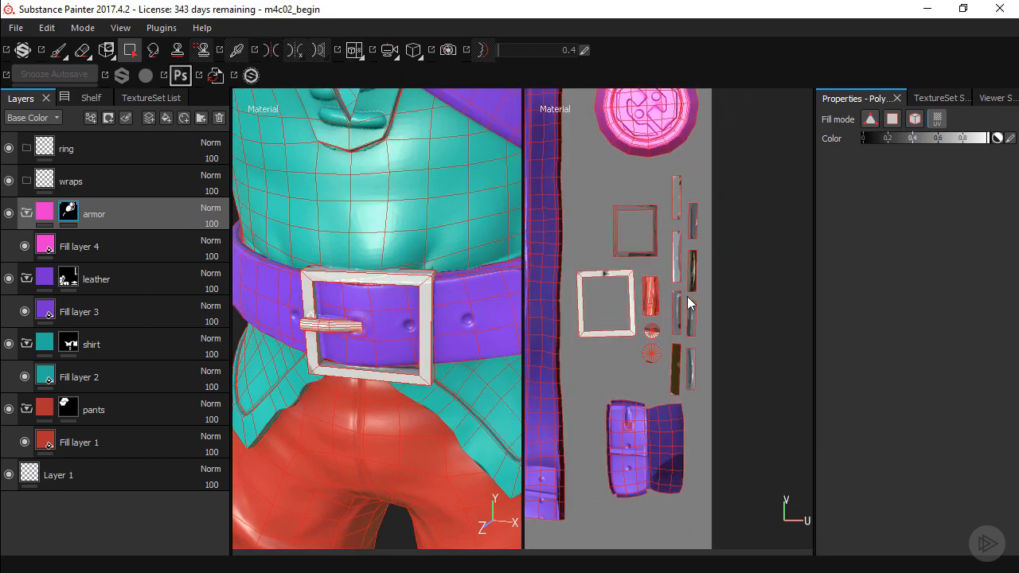
left_click_drag(706, 177, 611, 377)
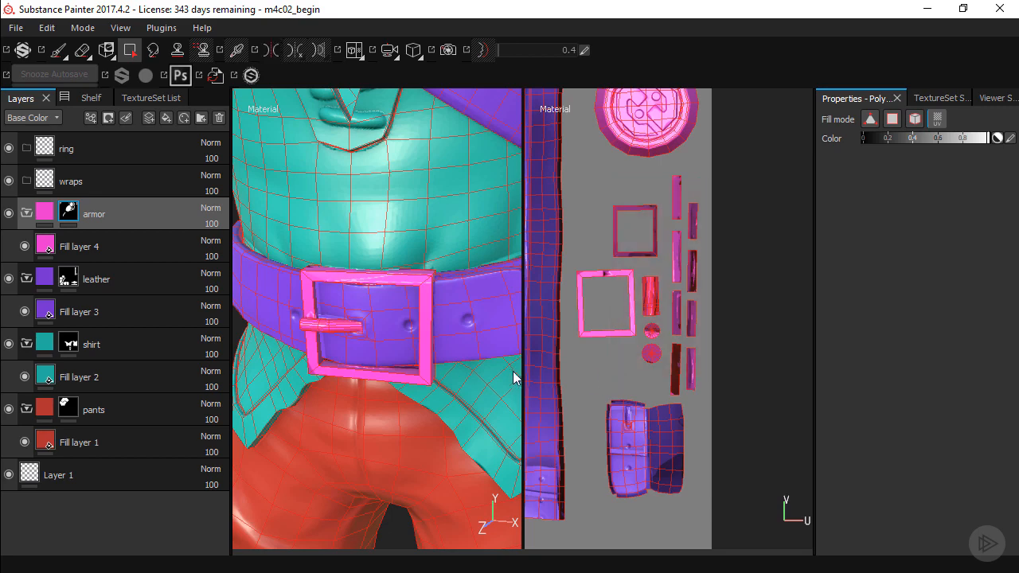
Reveal the glove's round knuckle studs in the armor mask through their UV islands, leaving out the ring
right_click_drag(438, 367, 306, 367, "alt")
right_click_drag(430, 402, 384, 427, "alt")
middle_click_drag(383, 438, 405, 233, "alt")
left_click_drag(412, 333, 372, 315, "alt")
middle_click_drag(371, 313, 399, 332, "alt")
right_click_drag(399, 332, 472, 321, "alt")
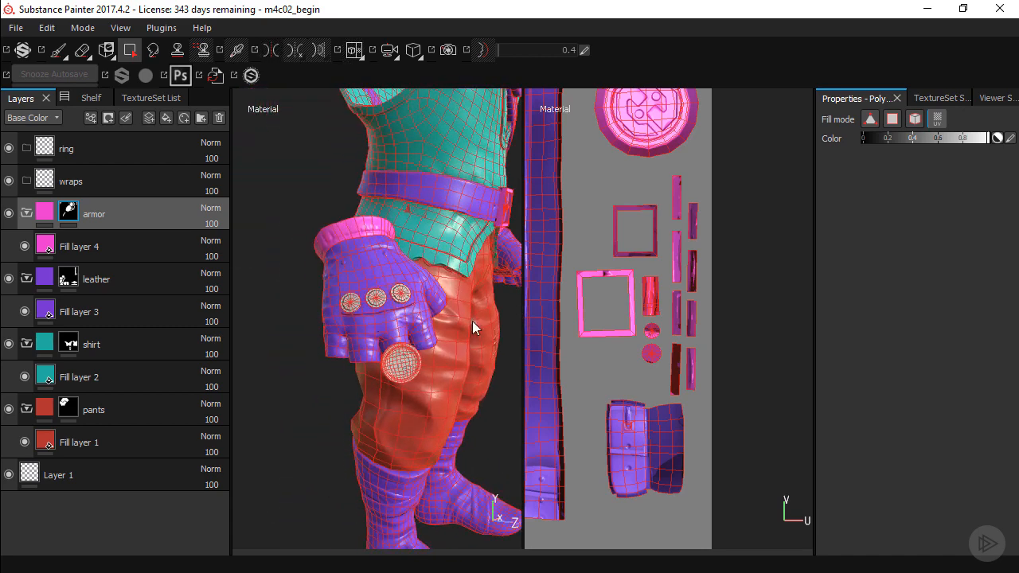
right_click_drag(568, 275, 561, 368, "alt")
middle_click_drag(562, 388, 708, 348, "alt")
middle_click_drag(549, 411, 690, 368, "alt")
right_click_drag(549, 283, 693, 370, "alt")
left_click_drag(608, 302, 685, 359)
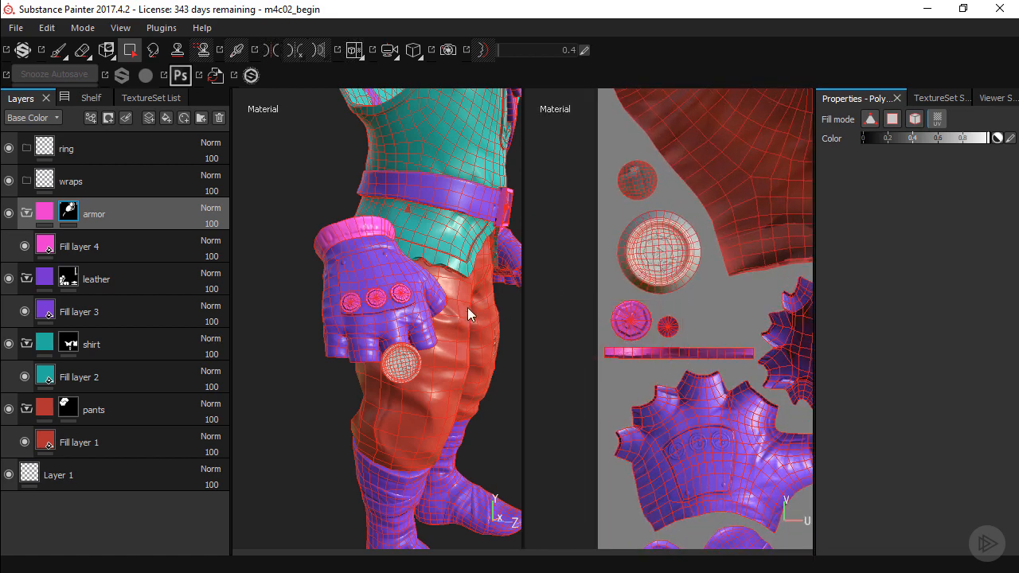
Examine the other glove, the belt and the torso to check the armor mask's coverage
left_click_drag(468, 307, 411, 299, "alt")
middle_click_drag(410, 300, 296, 316, "alt")
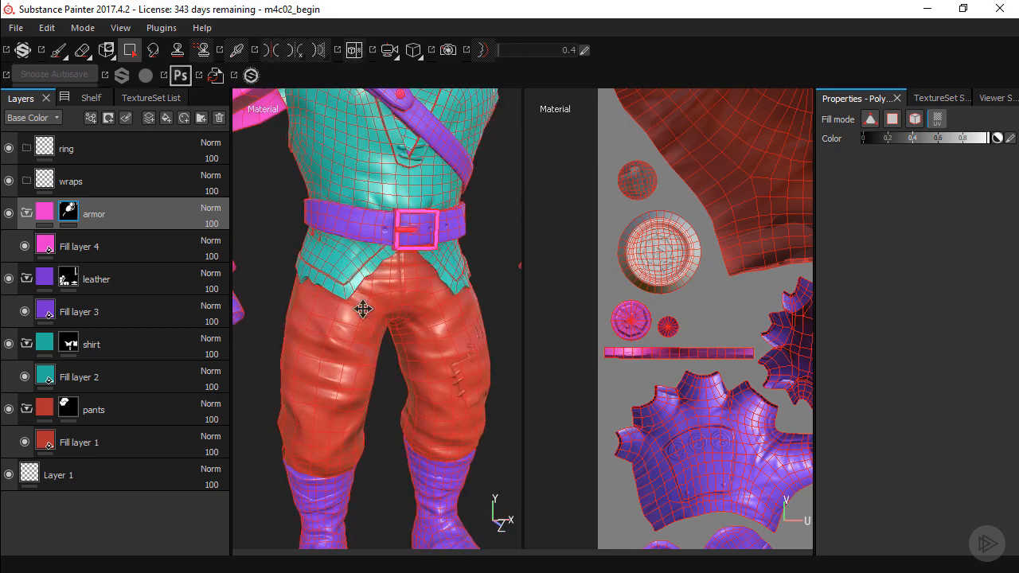
middle_click_drag(363, 309, 286, 318, "alt")
left_click_drag(461, 287, 416, 280, "alt")
middle_click_drag(485, 289, 369, 284, "alt")
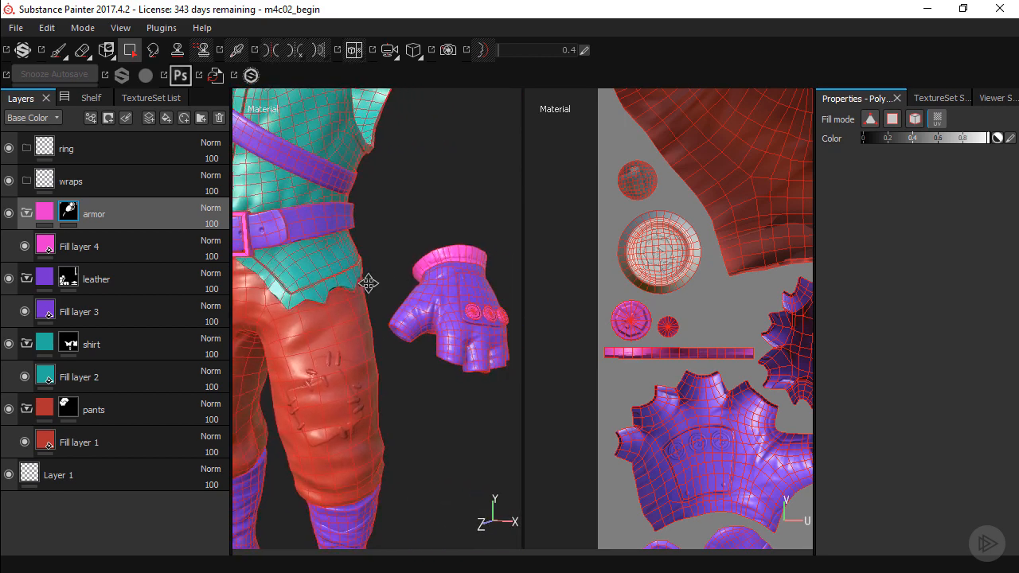
right_click_drag(383, 297, 466, 382, "alt")
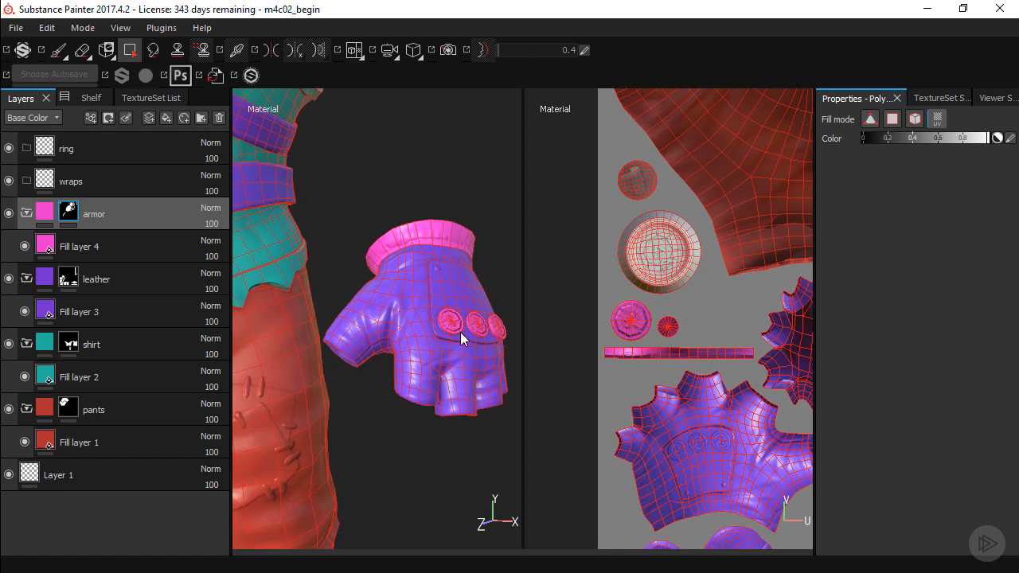
left_click_drag(487, 333, 291, 200, "alt")
left_click_drag(391, 308, 406, 335, "alt")
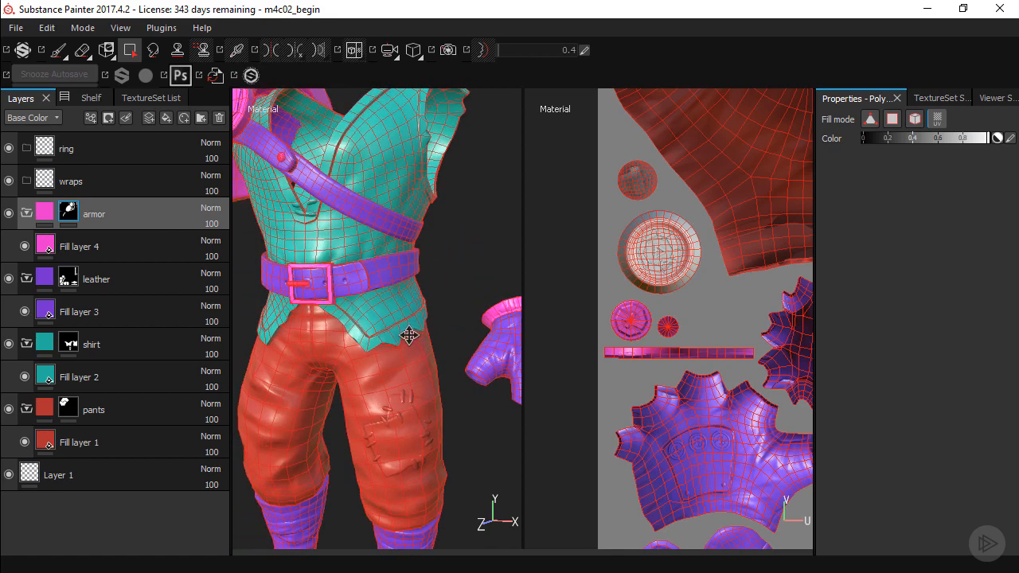
Add a black mask to the ring folder and place a new fill layer inside that folder
left_click(59, 50)
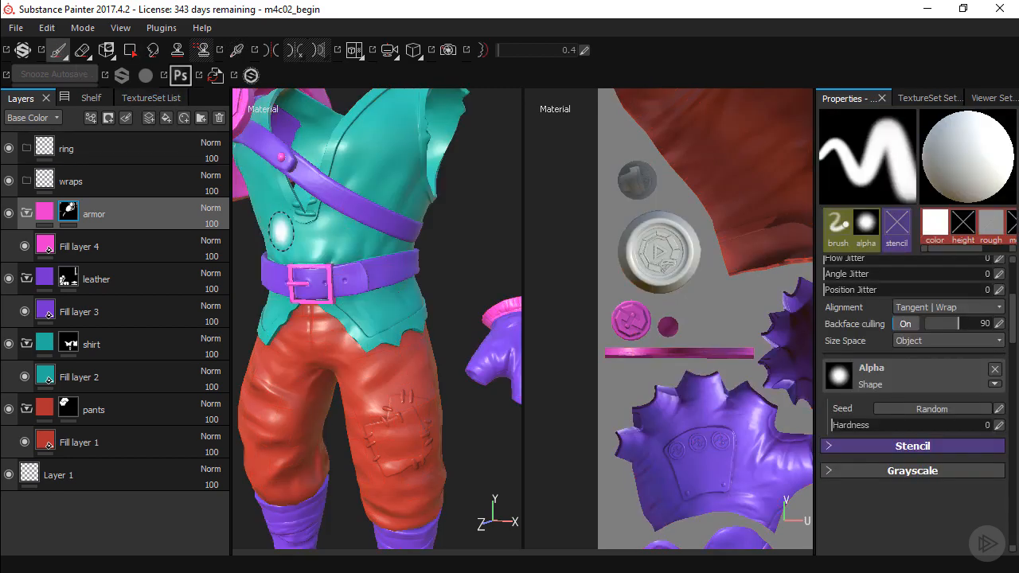
mouse_move(364, 303)
left_mouse_down("alt")
mouse_move(425, 332)
mouse_move(433, 313)
mouse_move(361, 359)
mouse_move(401, 294)
mouse_move(374, 276)
left_mouse_up("alt")
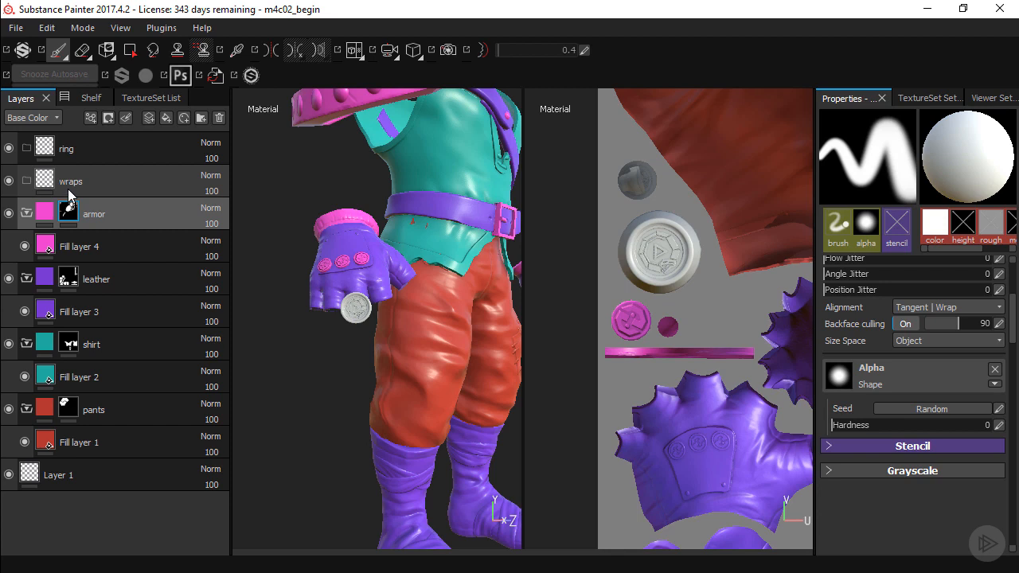
double_click(74, 149)
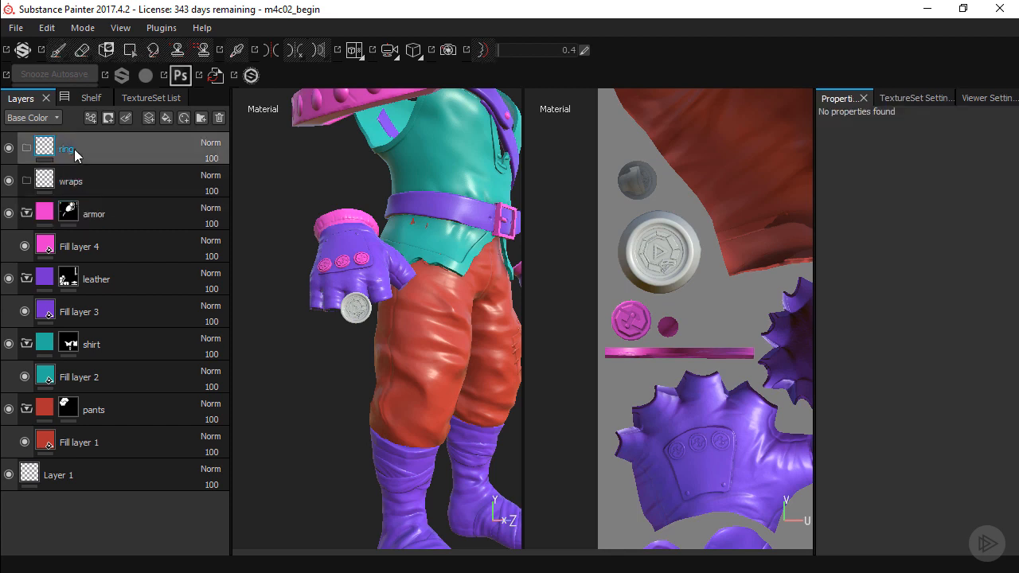
left_click(108, 117)
left_click(127, 149)
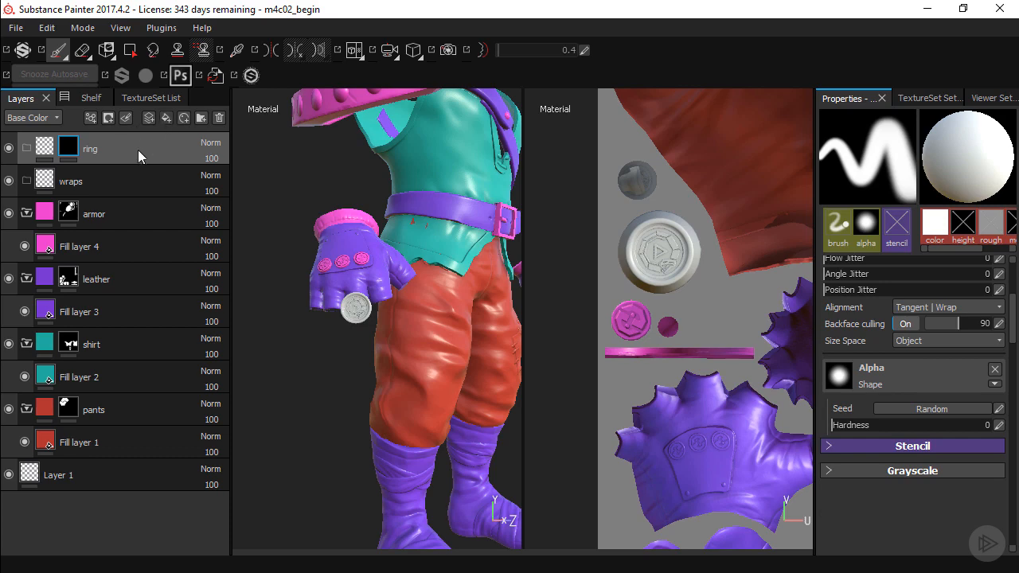
left_click(166, 118)
left_click_drag(115, 151, 143, 174)
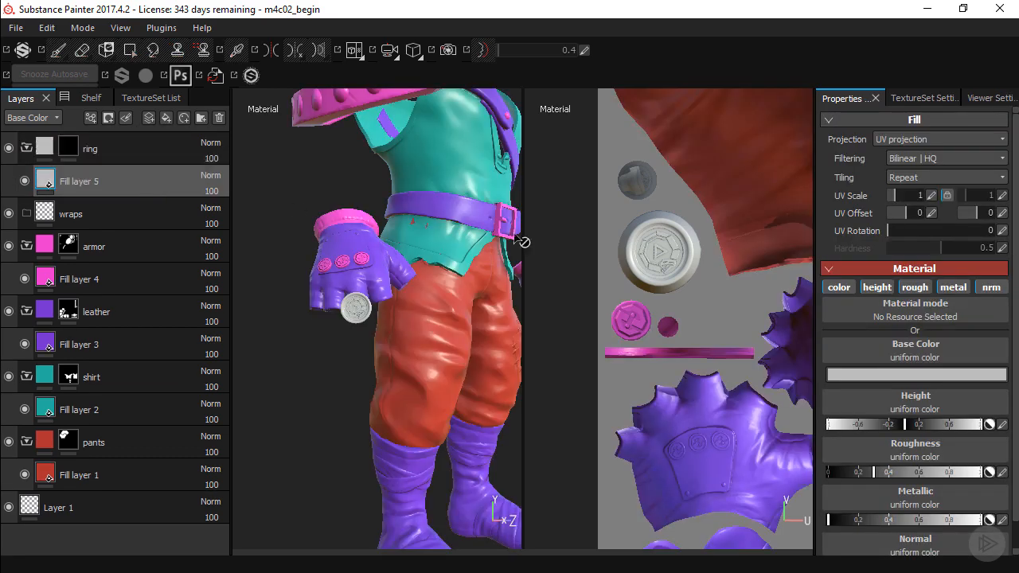
Set the base color of the ring folder's fill layer to a saturated blue
left_click(841, 375)
left_click(864, 360)
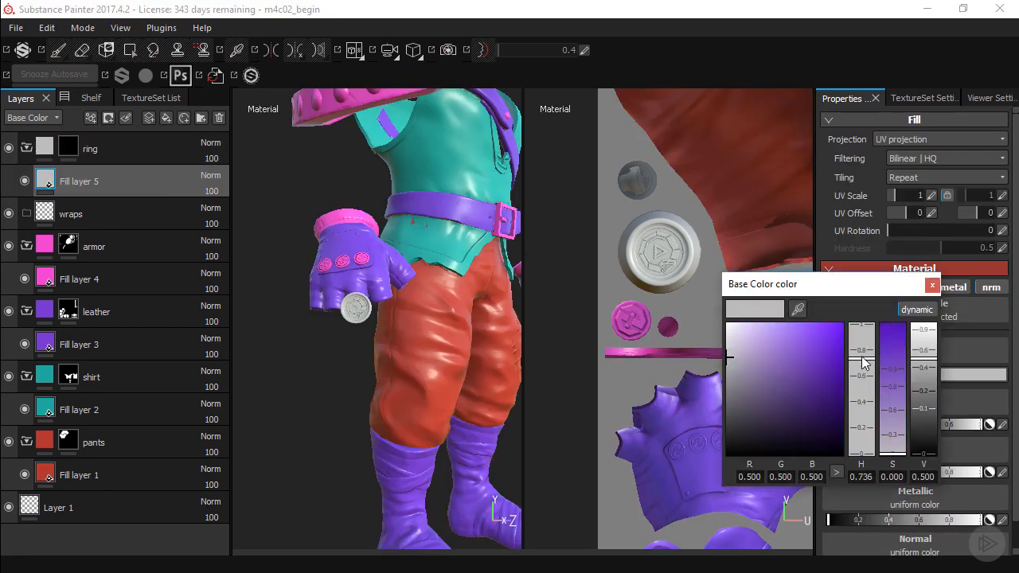
left_click_drag(863, 357, 866, 369)
left_click(829, 351)
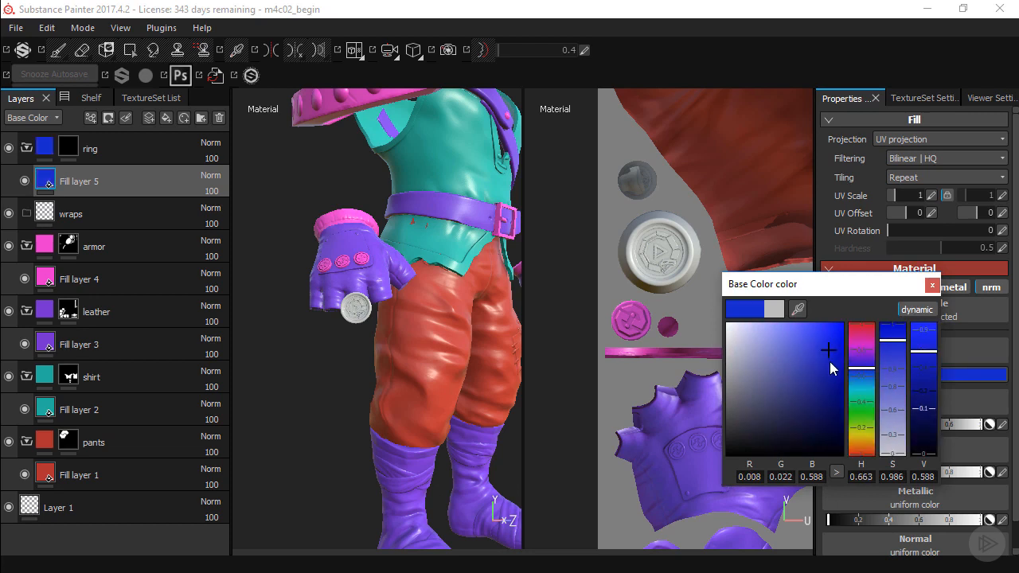
left_click(931, 285)
Reveal the glove ring's round face in the ring mask by filling its UV islands with Polygon Fill
left_click(81, 152)
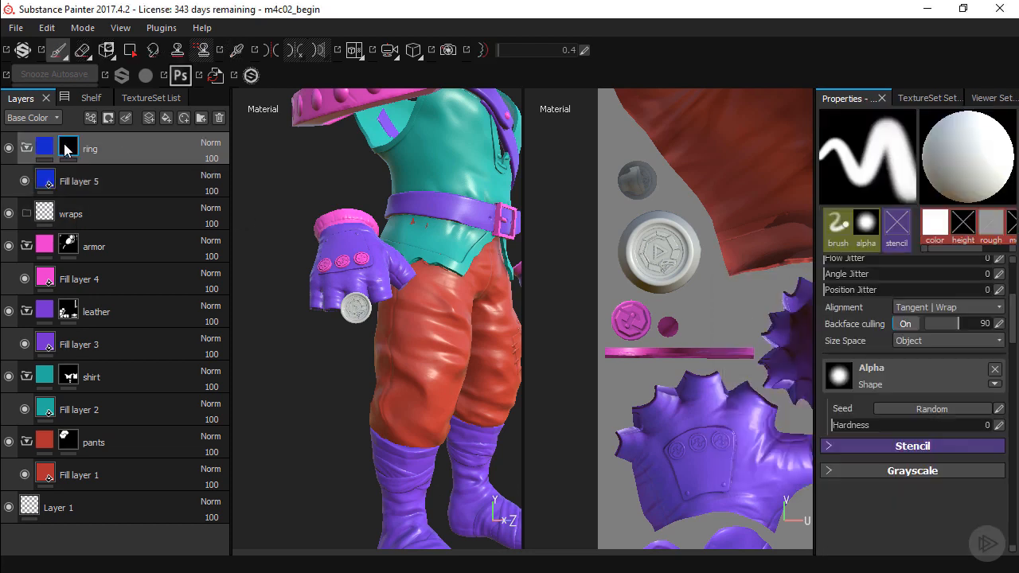
left_click(129, 50)
scroll(334, 279, "up", 3)
left_click(315, 331)
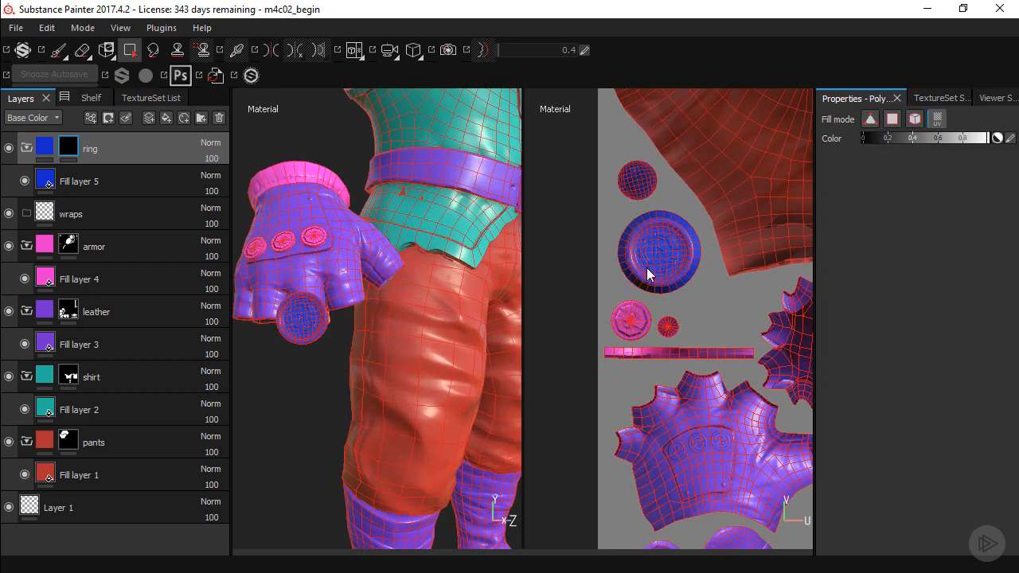
Reveal the ring's narrow band in the ring mask by filling its UV island near the pants pieces
scroll(649, 275, "down", 2)
middle_click_drag(687, 324, 647, 106)
right_click_drag(707, 266, 683, 239, "alt")
middle_click_drag(684, 215, 662, 383, "alt")
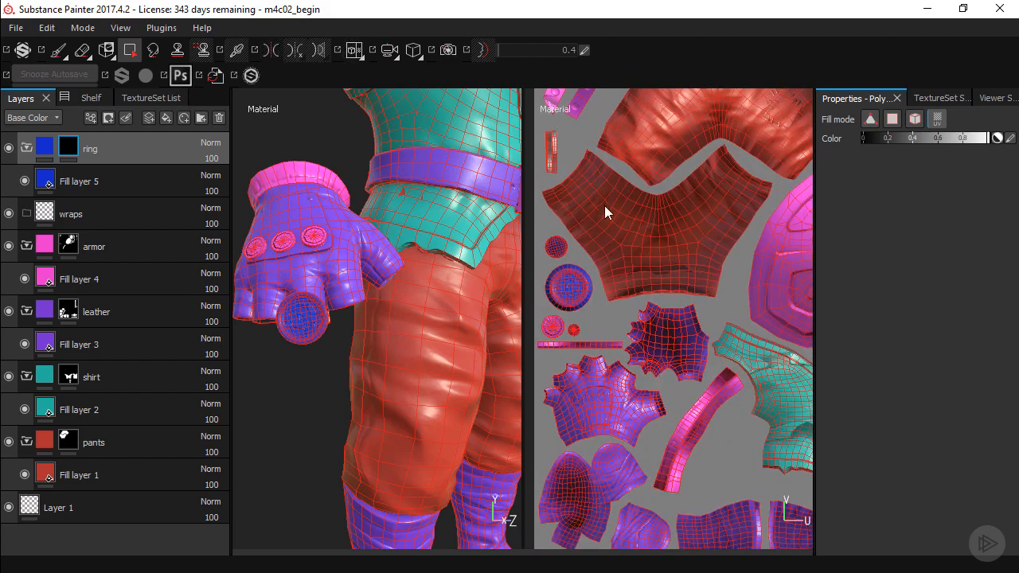
middle_click_drag(605, 212, 642, 286, "alt")
left_click_drag(340, 271, 415, 328, "alt")
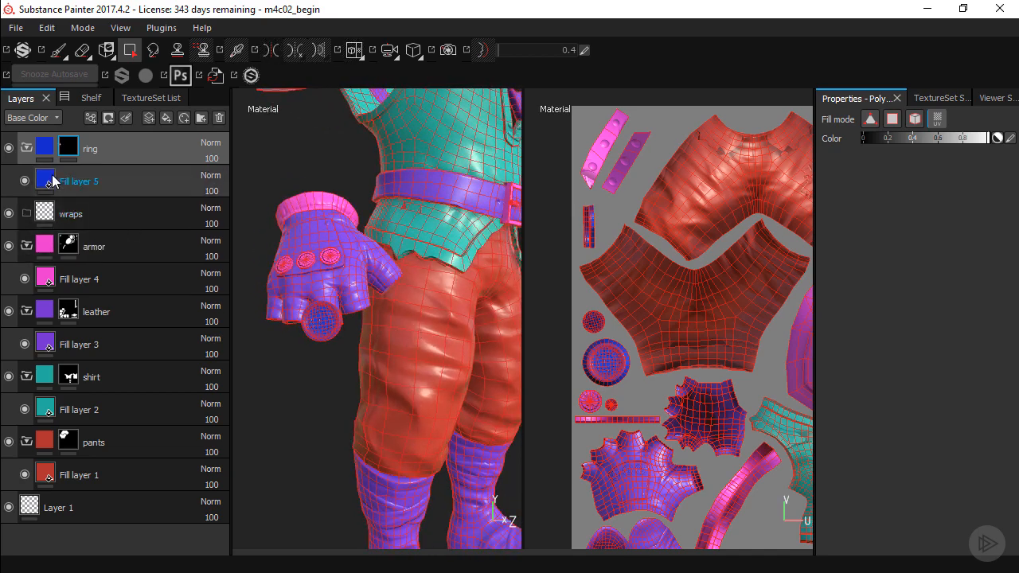
Collapse the ring, armor, leather, shirt and pants folders in the layer stack
left_click(28, 148)
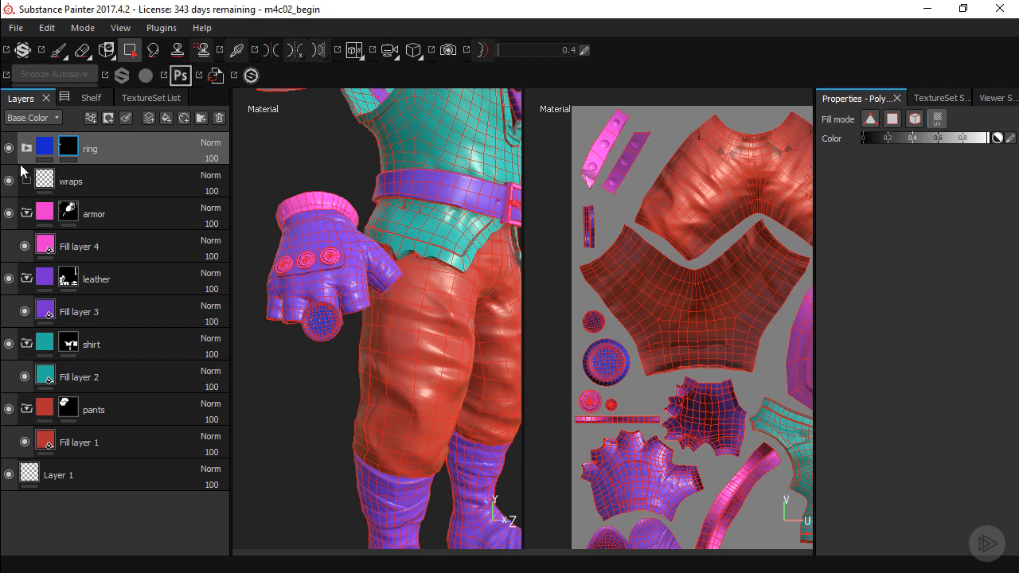
left_click(27, 214)
left_click(28, 247)
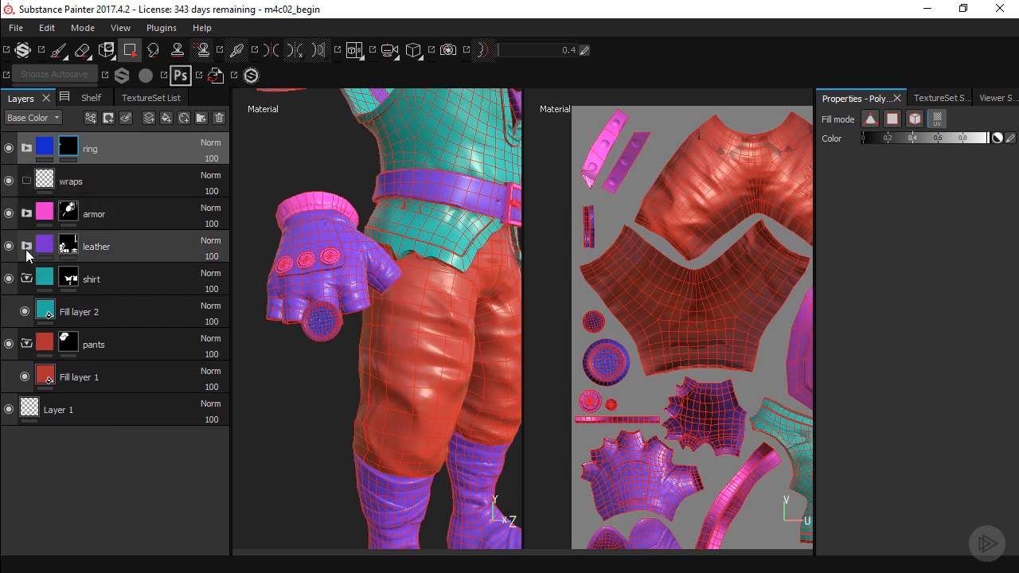
left_click(28, 282)
left_click(26, 313)
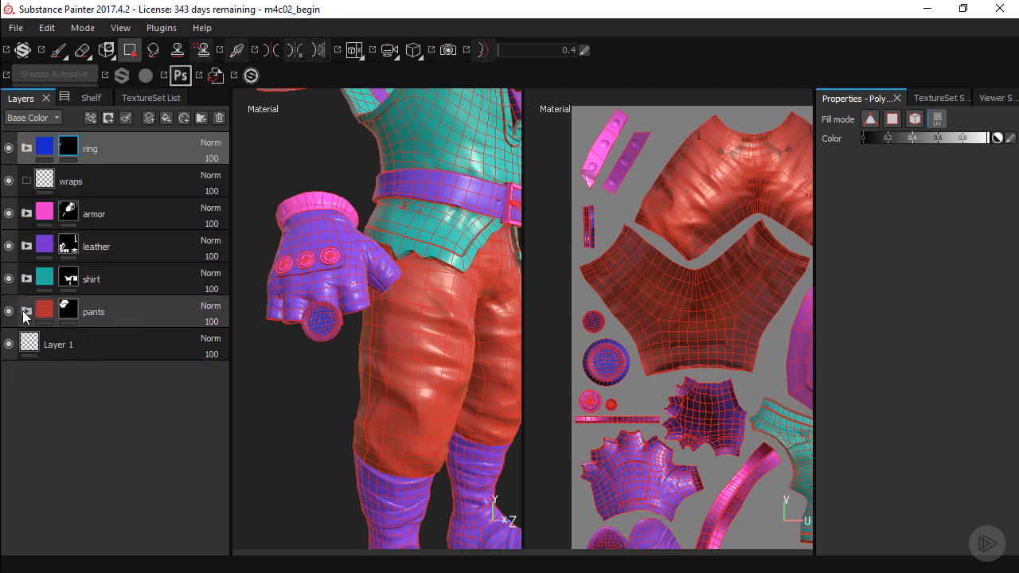
Select the wraps folder and examine the cloth wraps around the lower legs on the model and in the UV layout
left_click(79, 183)
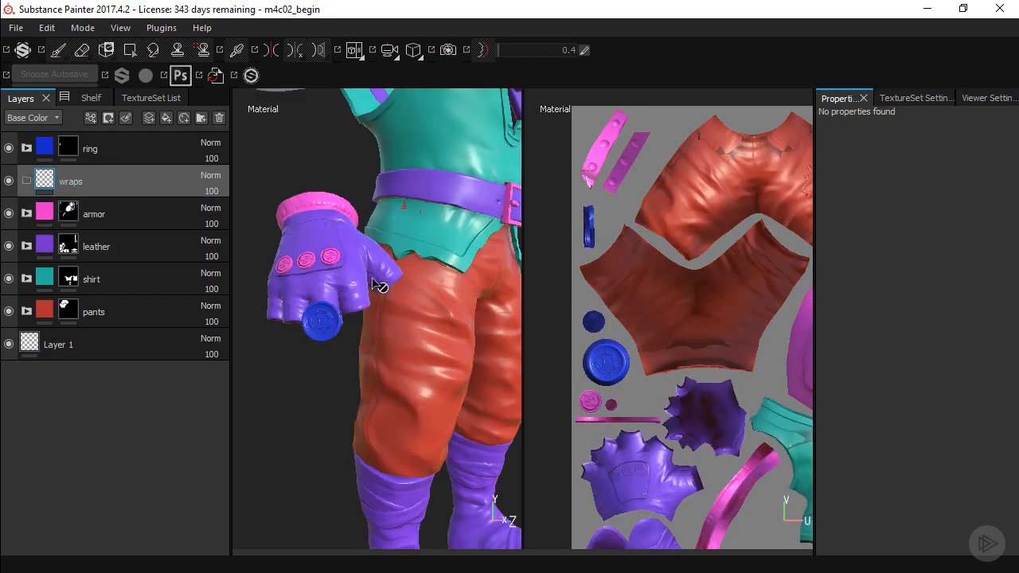
middle_click_drag(436, 380, 398, 255, "alt")
middle_click_drag(417, 357, 406, 287, "alt")
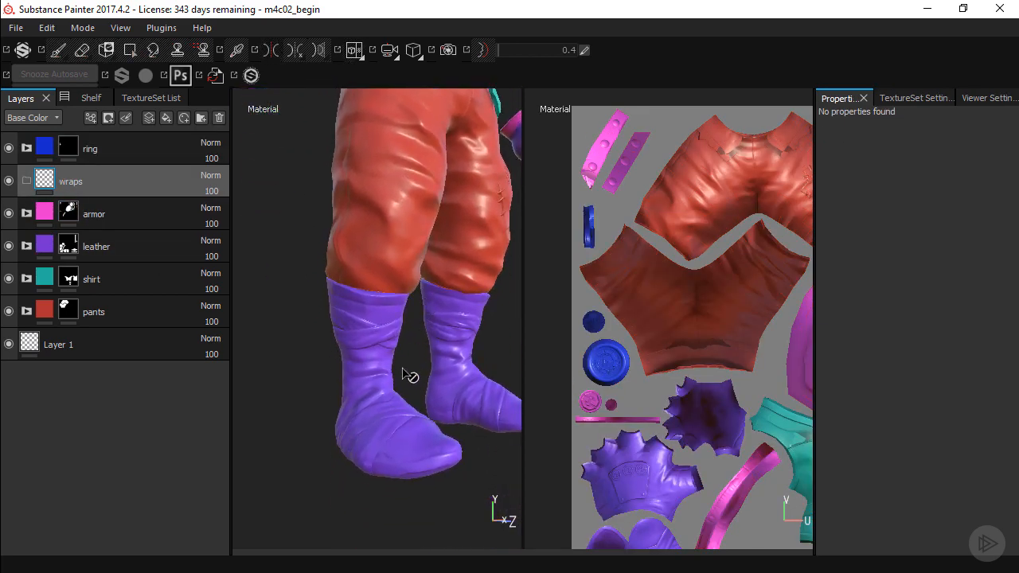
mouse_move(402, 368)
left_mouse_down("alt")
mouse_move(407, 349)
mouse_move(370, 349)
left_mouse_up("alt")
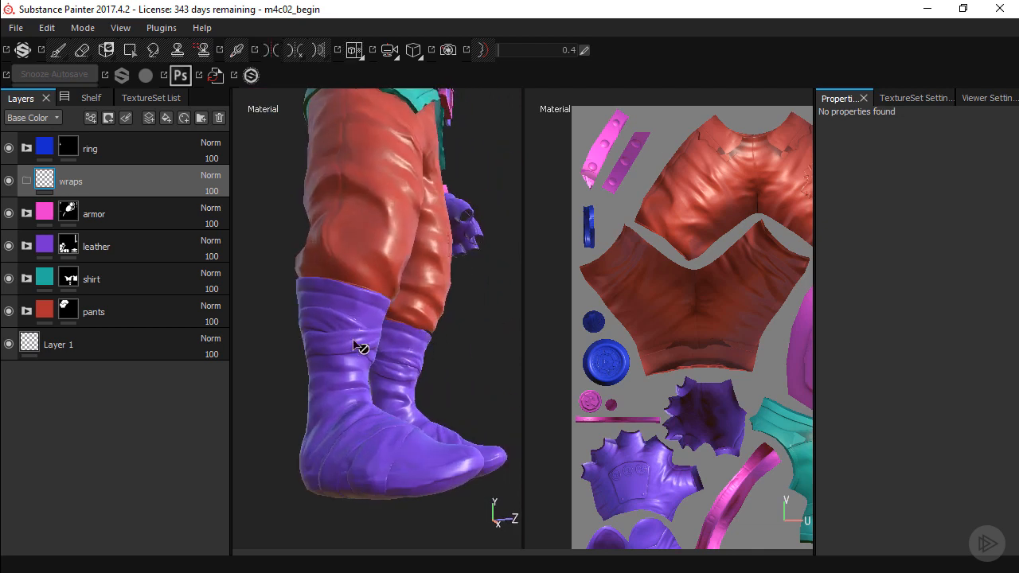
middle_click_drag(723, 448, 706, 293, "alt")
middle_click_drag(679, 387, 642, 272, "alt")
mouse_move(673, 329)
right_mouse_down("alt")
mouse_move(708, 387)
mouse_move(749, 405)
right_mouse_up("alt")
middle_click_drag(697, 364, 615, 305, "alt")
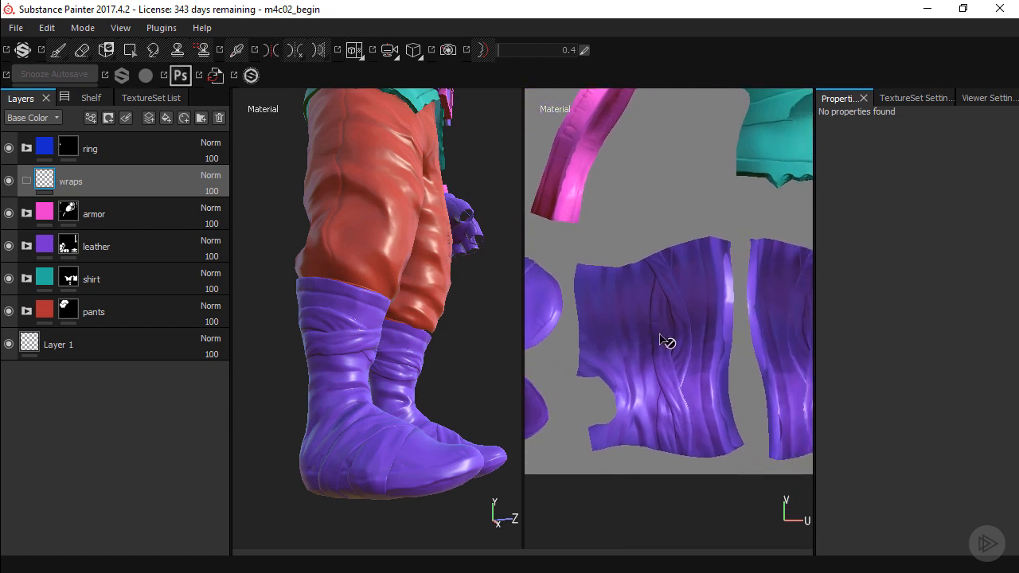
middle_click_drag(709, 336, 654, 309, "alt")
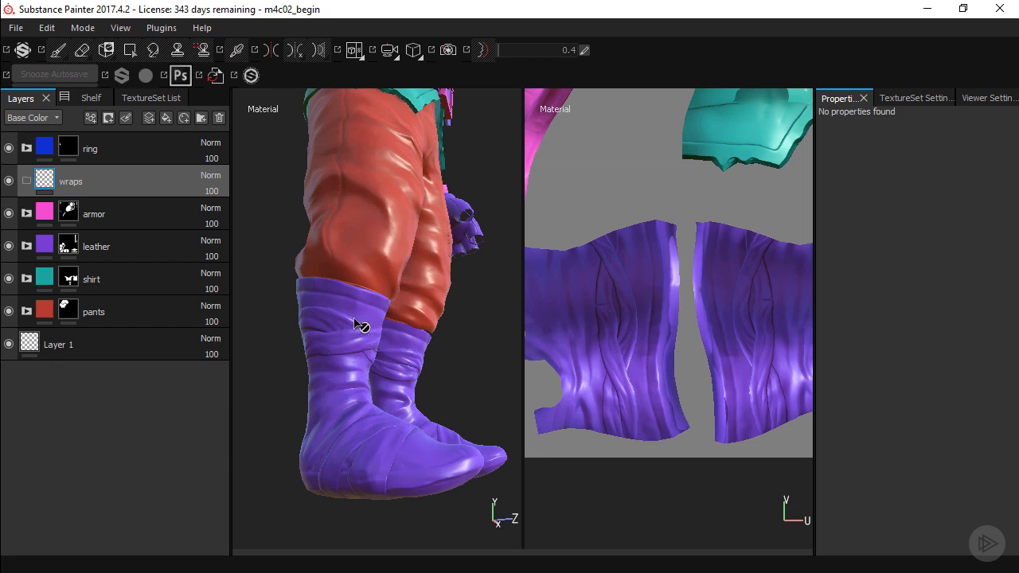
Add a fill layer inside the wraps folder and set its base color to yellow-green
left_click(164, 119)
left_click_drag(120, 178, 149, 209)
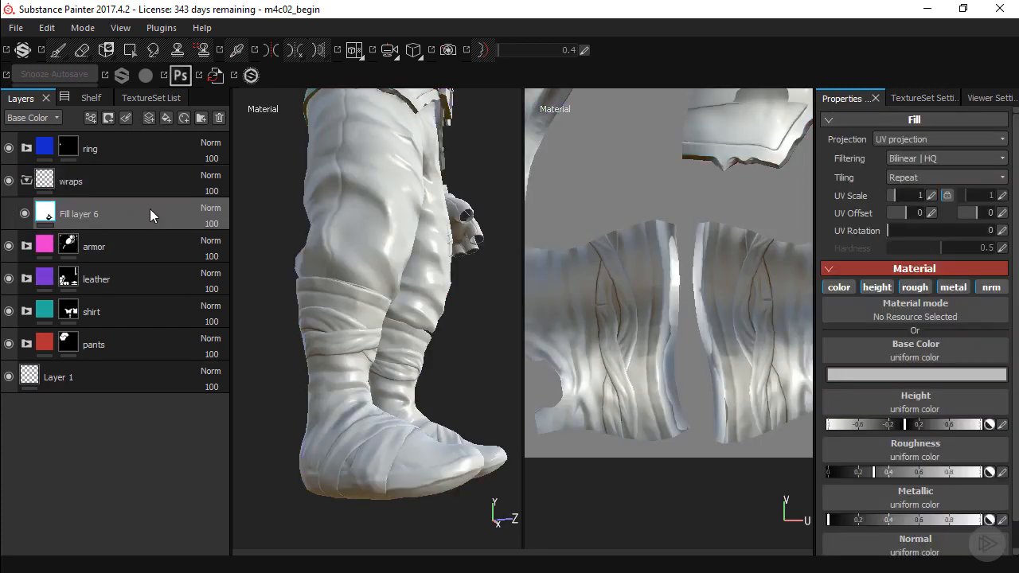
left_click(916, 374)
left_click_drag(920, 383, 915, 426)
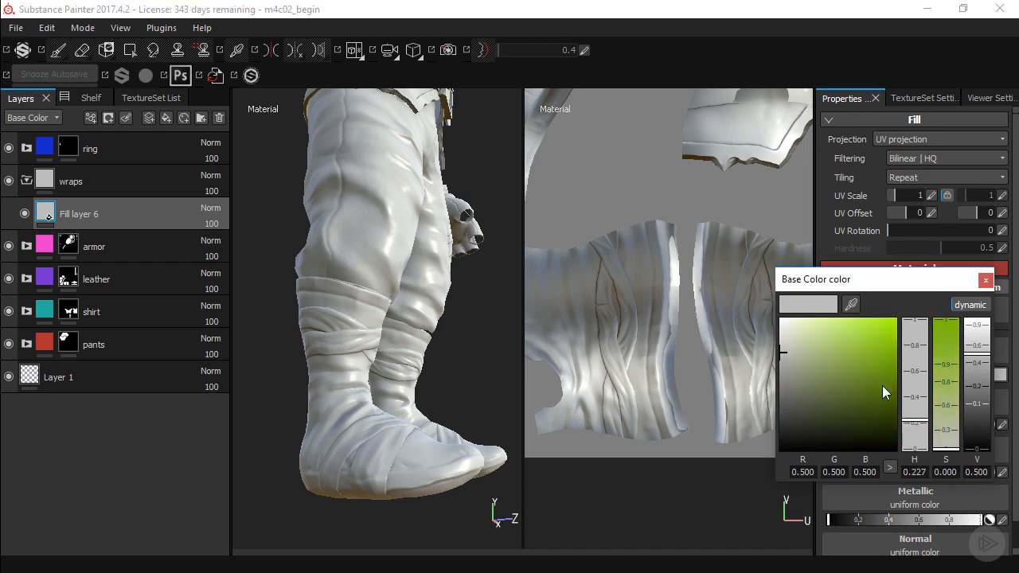
left_click_drag(883, 385, 866, 353)
left_click(986, 279)
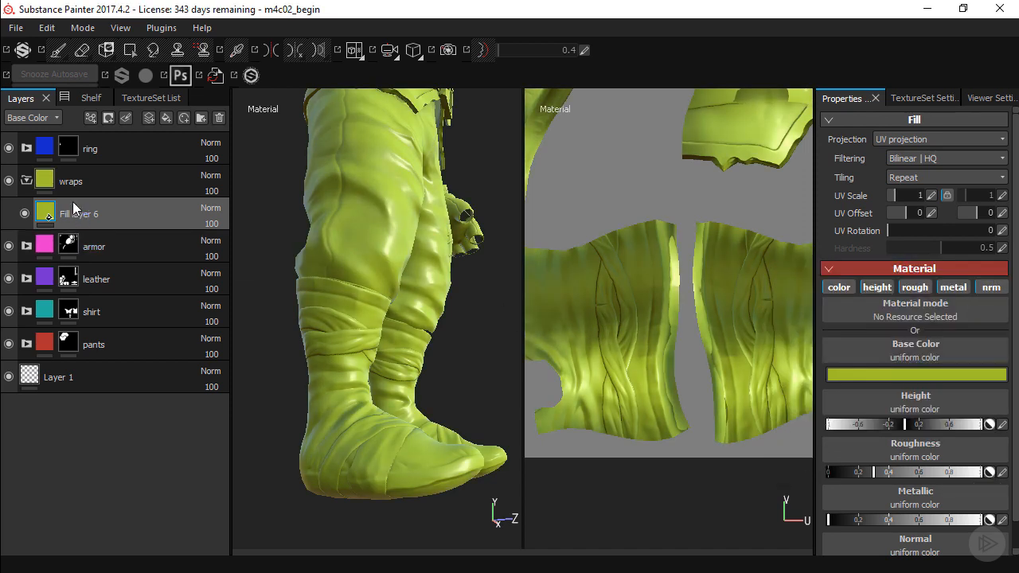
Add a black mask to the wraps folder so its fill color is hidden
left_click(94, 185)
left_click(109, 118)
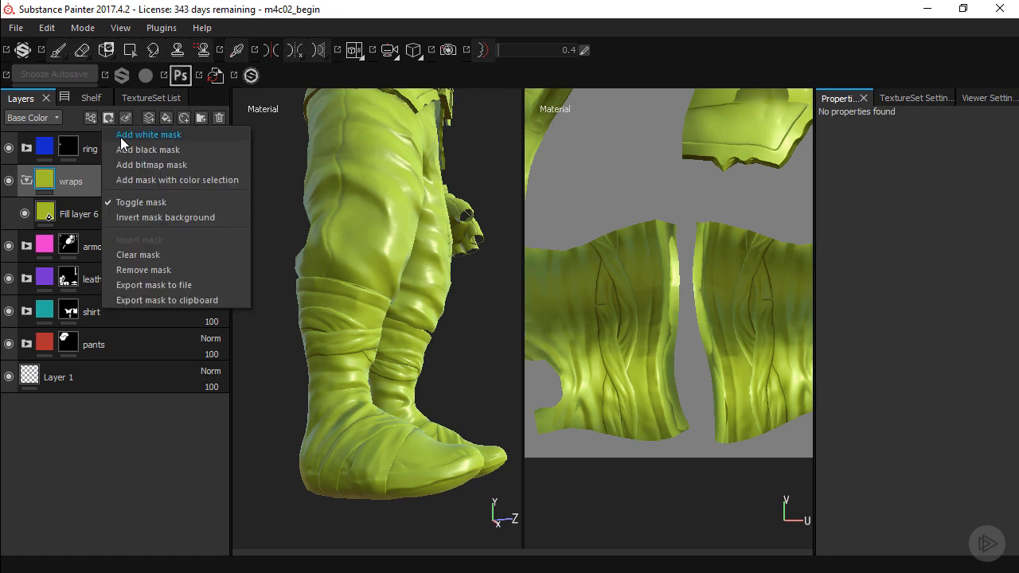
left_click(128, 151)
key("4")
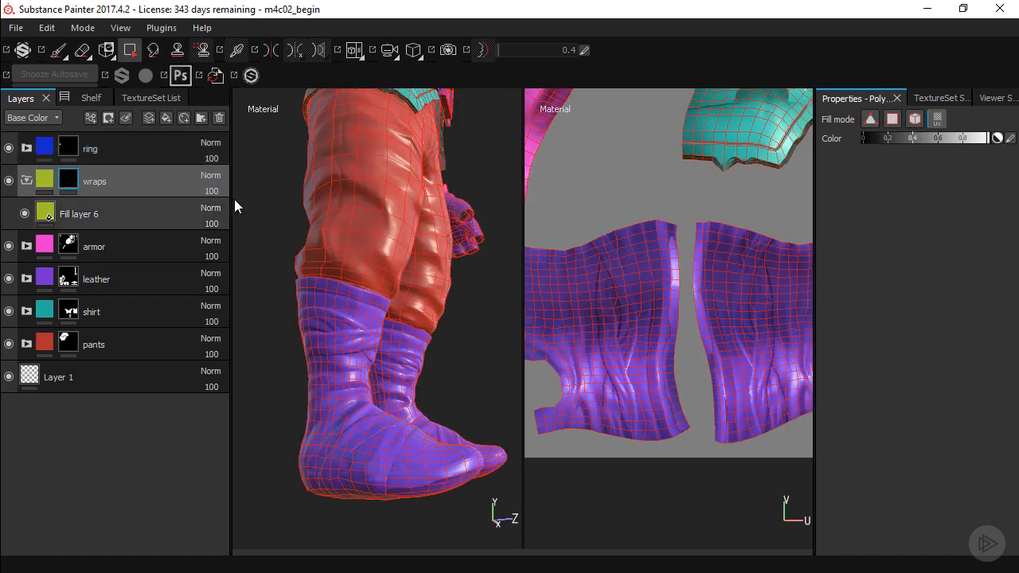
Set up a small Paint brush with hardness 1 and Lazy Mouse enabled, and rotate the lighting to bring out the wrap creases
left_click(63, 57)
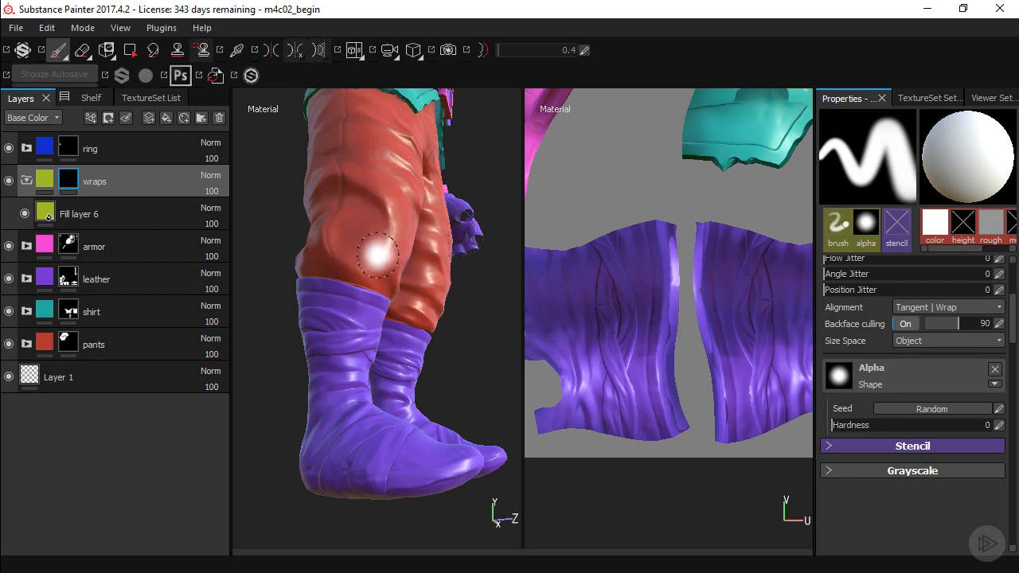
mouse_move(373, 255)
left_mouse_down("alt")
mouse_move(382, 257)
mouse_move(368, 255)
left_mouse_up("alt")
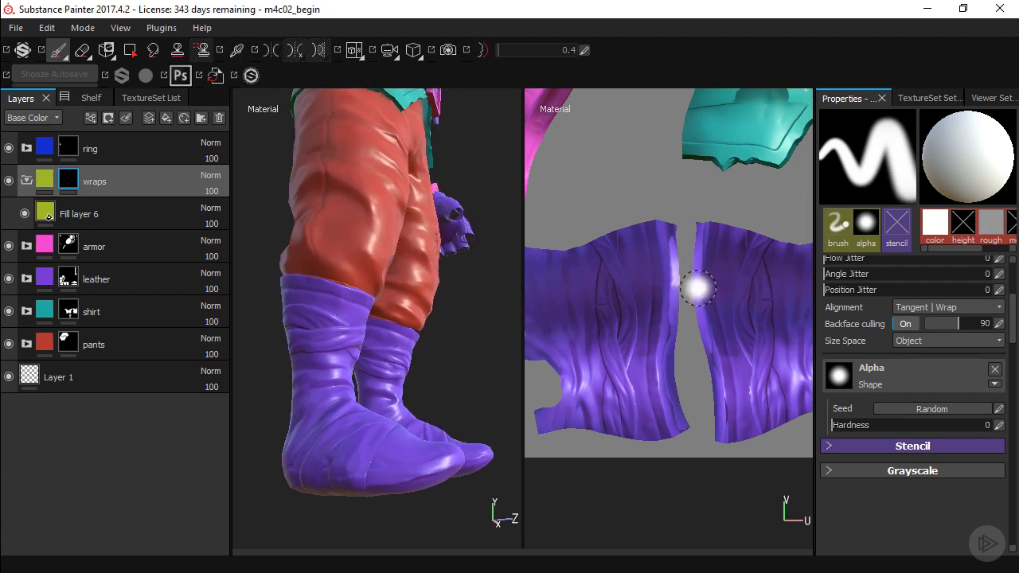
right_click_drag(723, 295, 712, 287, "ctrl")
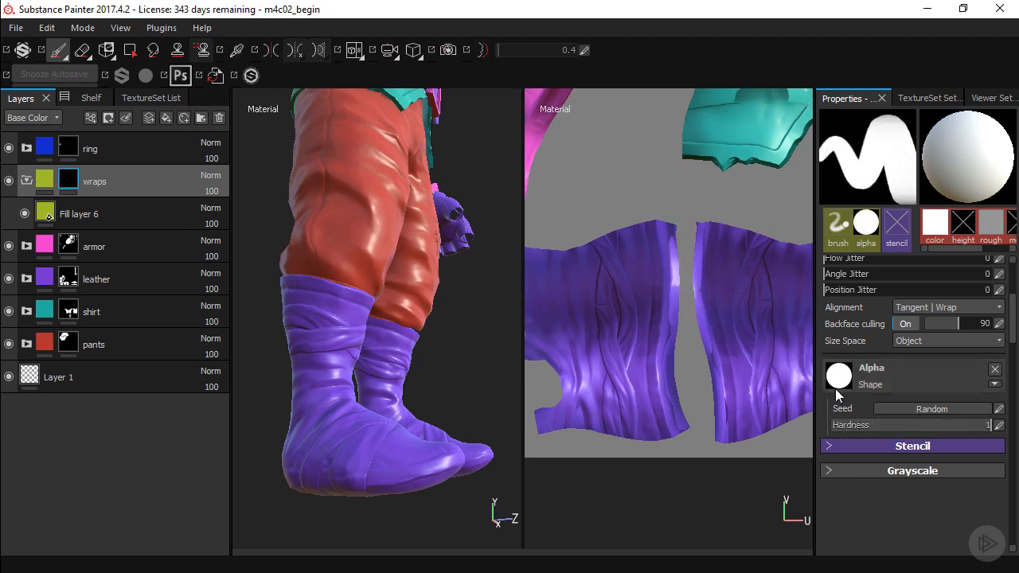
scroll(642, 288, "up", 4)
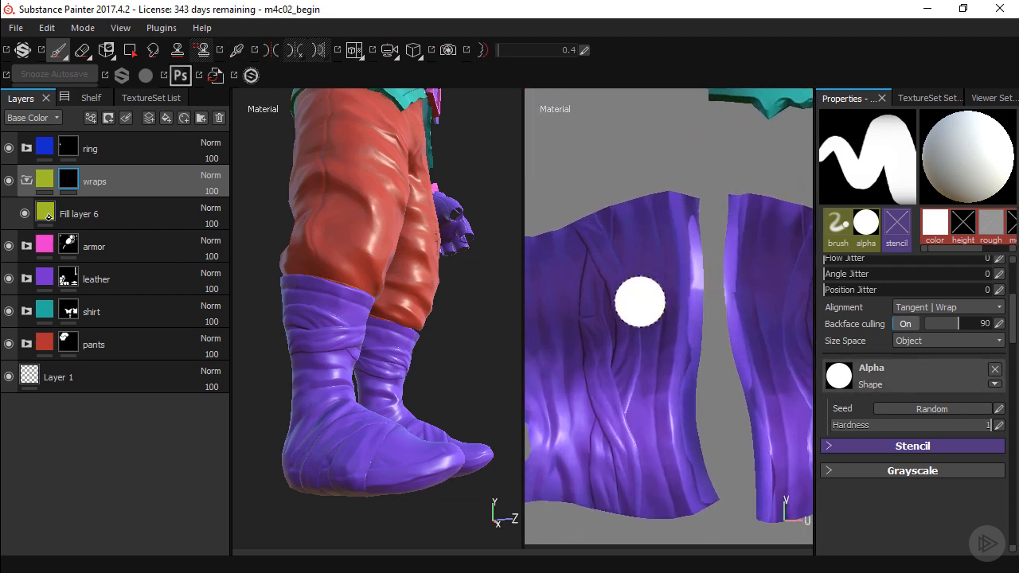
middle_click_drag(641, 302, 679, 268, "alt")
right_click_drag(624, 248, 580, 119, "alt")
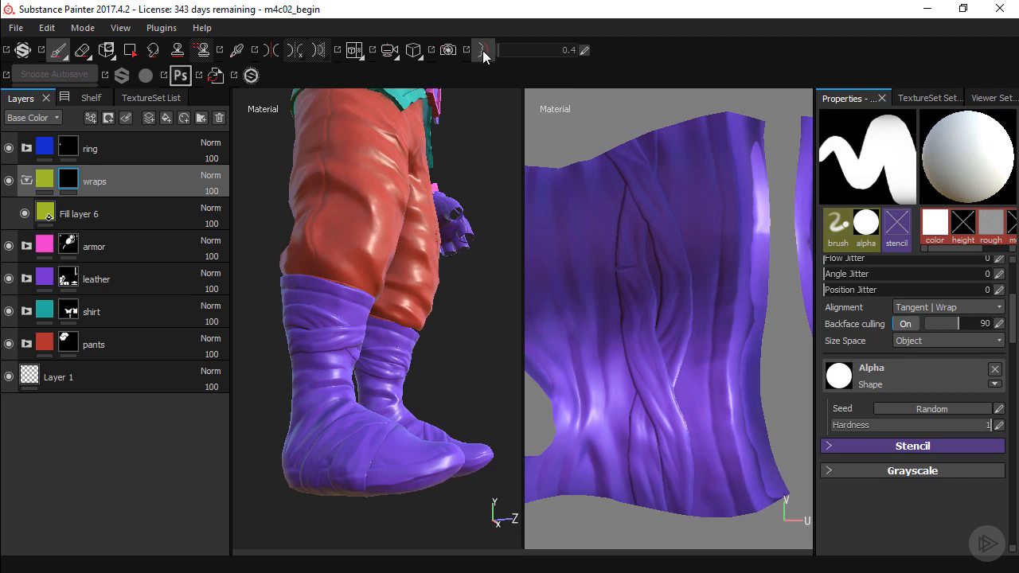
mouse_move(617, 184)
right_mouse_down("alt")
mouse_move(687, 231)
mouse_move(723, 237)
mouse_move(706, 232)
mouse_move(661, 257)
right_mouse_up("alt")
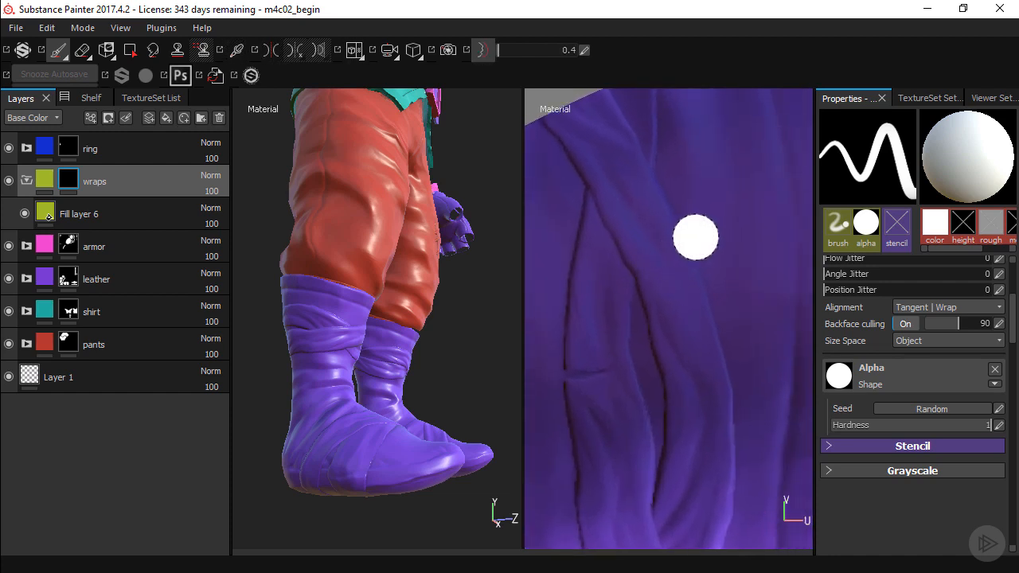
mouse_move(643, 202)
right_mouse_down("ctrl")
mouse_move(705, 209)
mouse_move(621, 193)
mouse_move(692, 226)
mouse_move(631, 217)
right_mouse_up("ctrl")
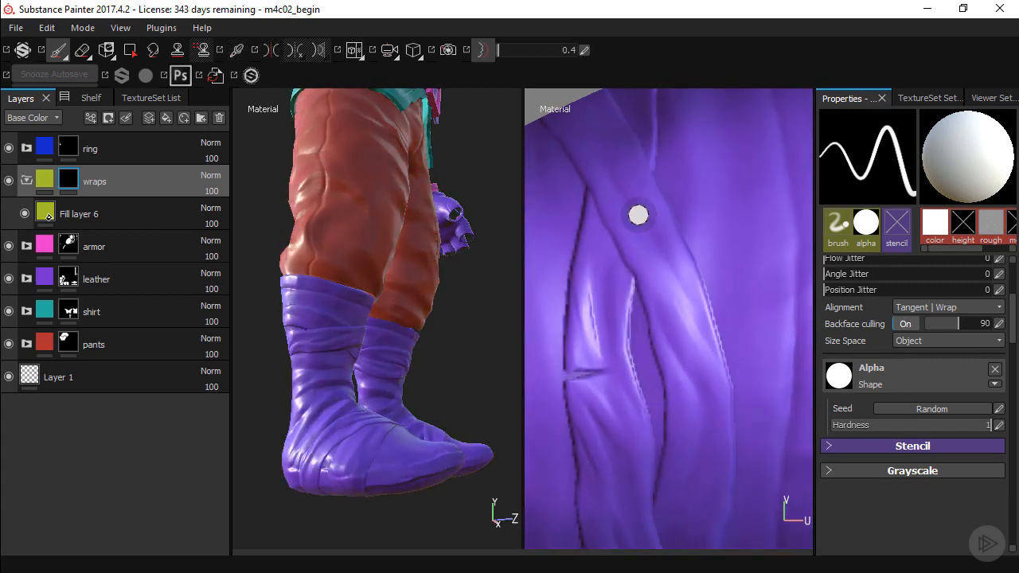
Paint white on the wraps mask along one wrap piece's left and lower creases in the UV layout, cleaning overspill with black
middle_click_drag(623, 260, 664, 246, "alt")
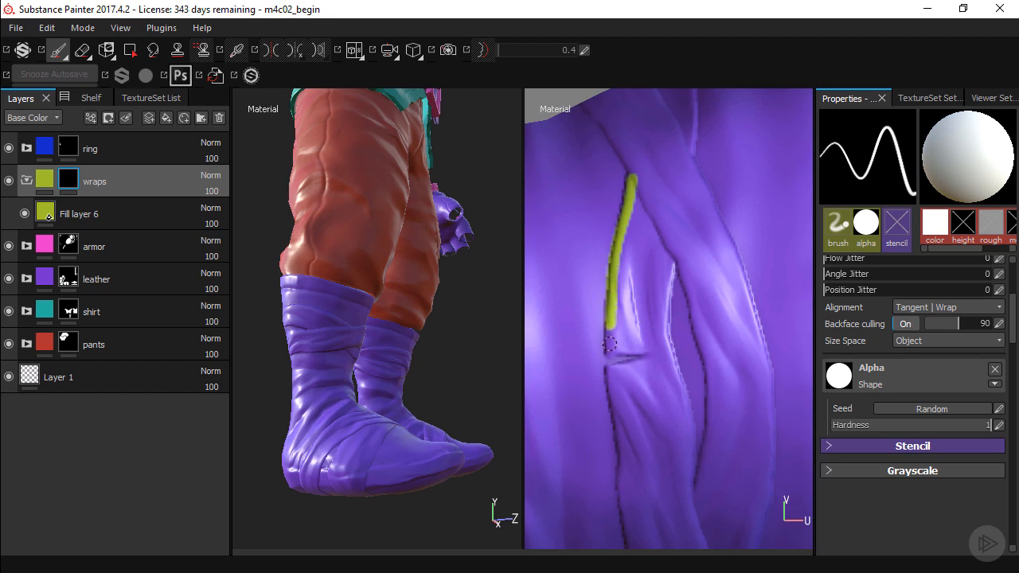
left_click_drag(609, 344, 610, 352)
key("x")
left_click_drag(617, 205, 614, 210)
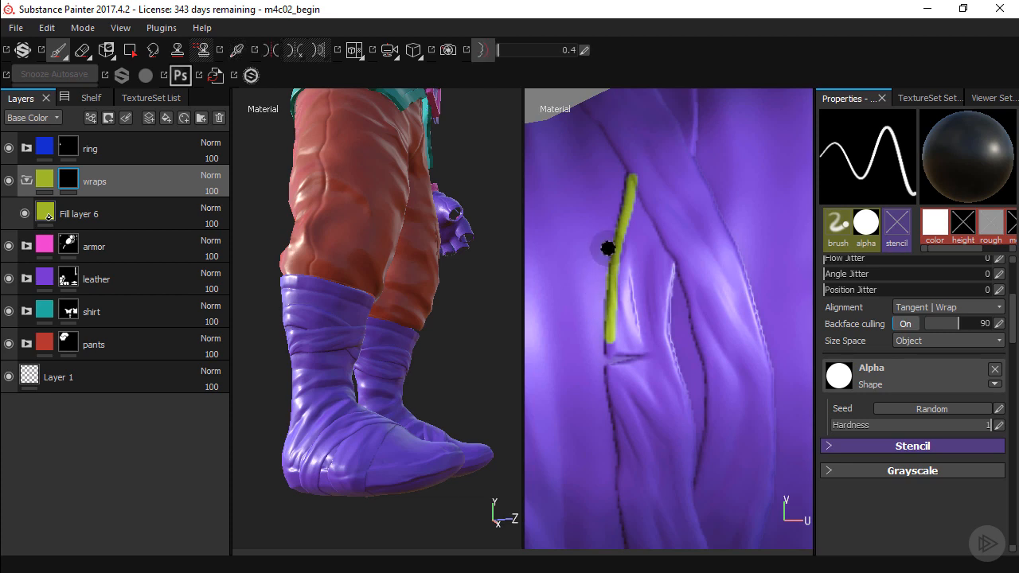
key("x")
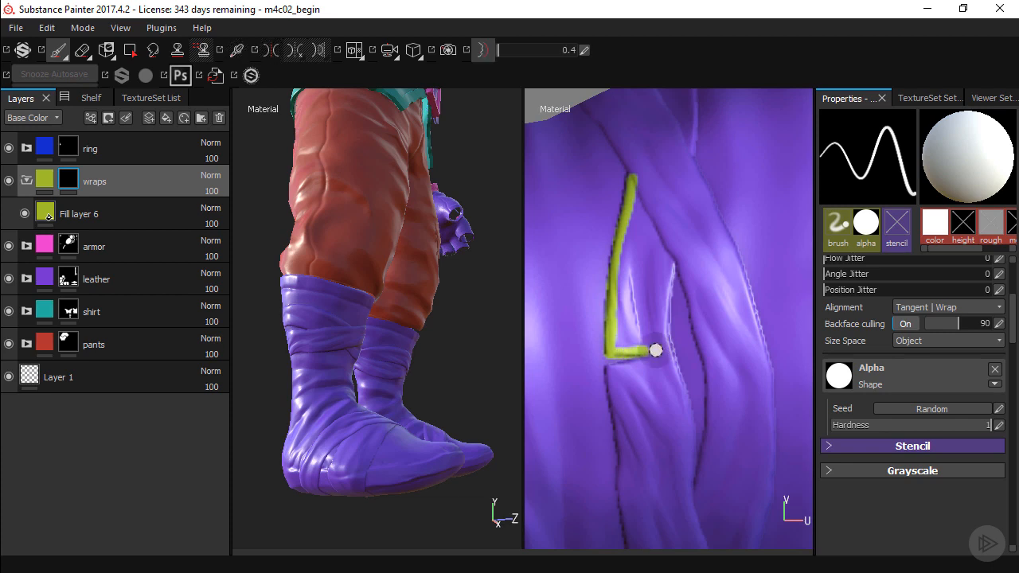
key("x")
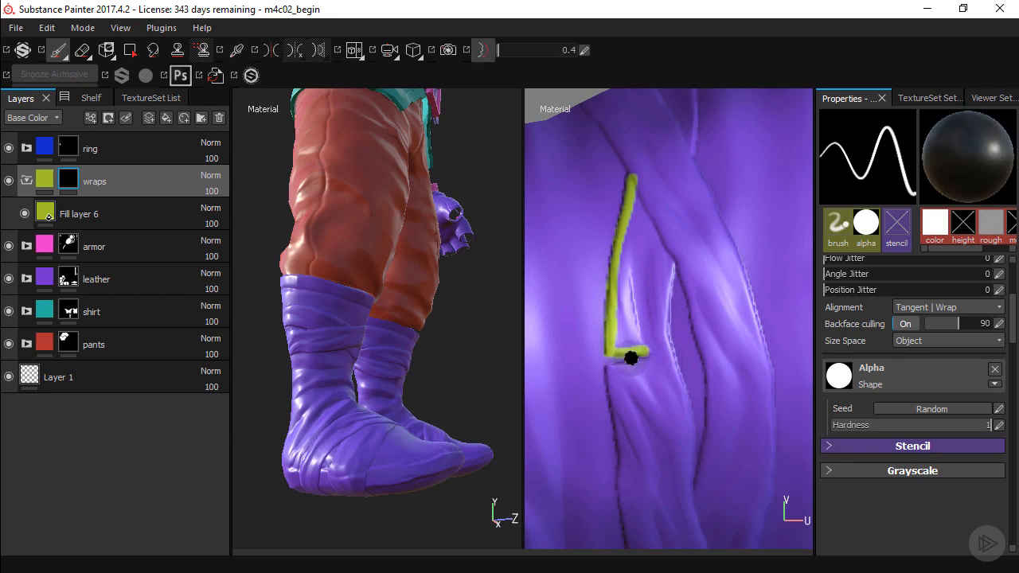
key("x")
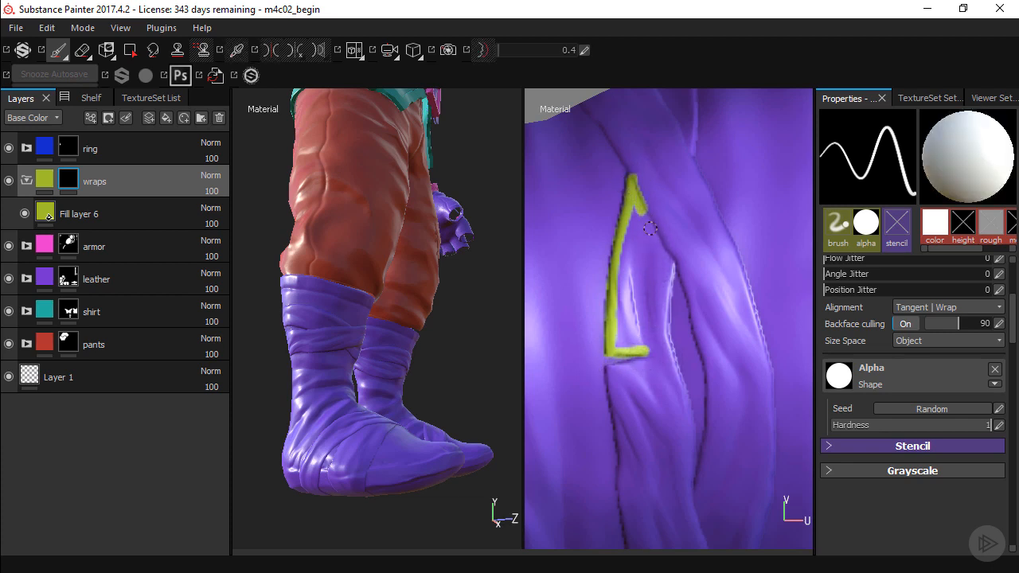
Continue the white mask outline along the wrap piece's upper-right crease and down its right edge
key("d")
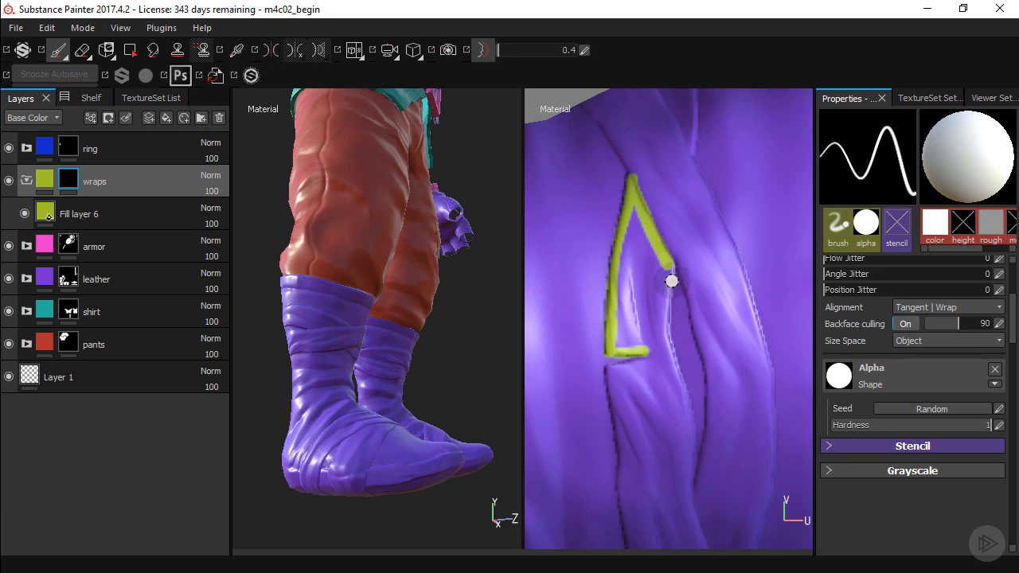
left_click(673, 264)
key("d")
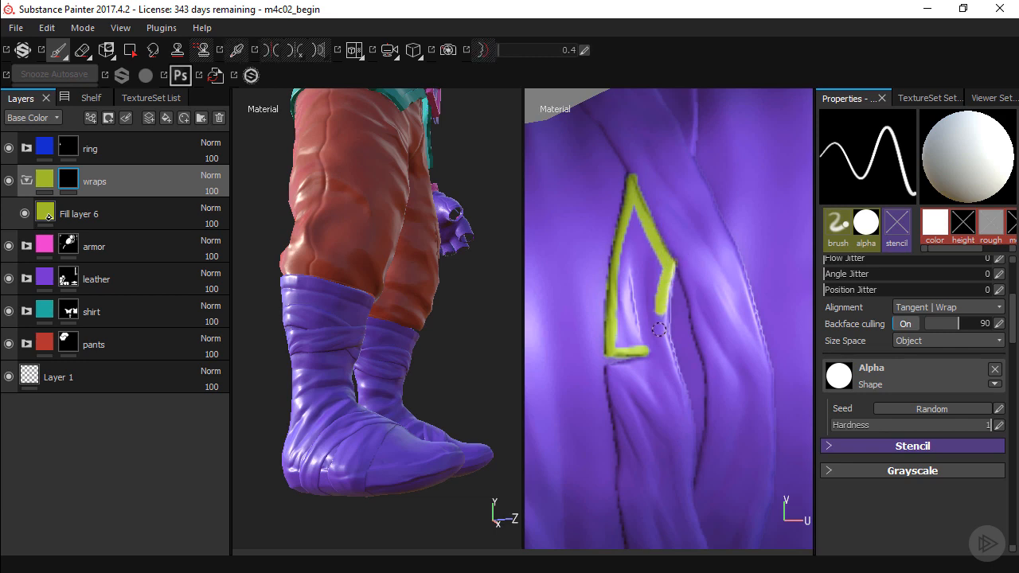
key("d")
key("d")
key("d")
key("d")
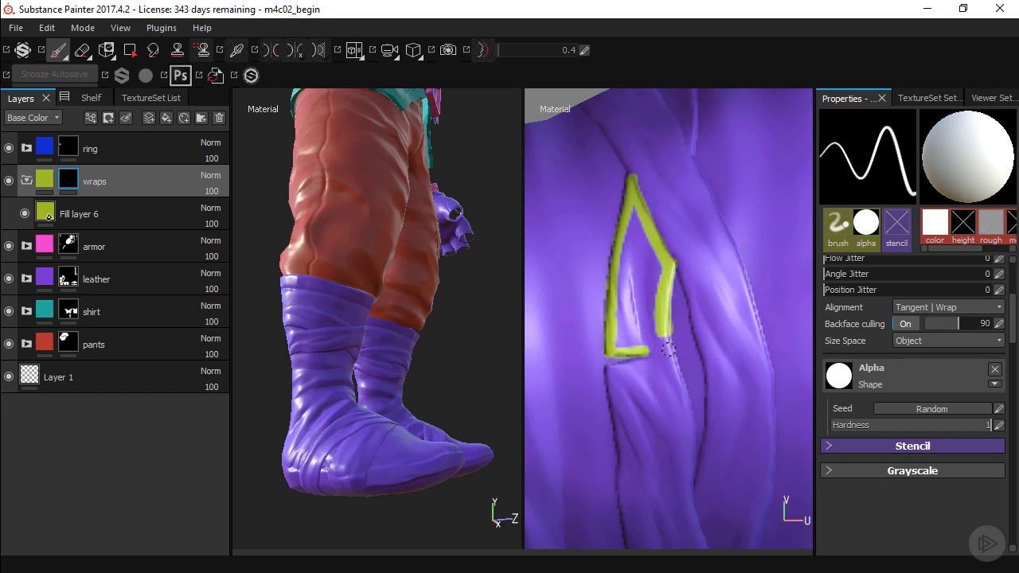
Close the wrap piece's outline at its lower-right corner and fill its interior in white with Lazy Mouse off
key("d")
key("d")
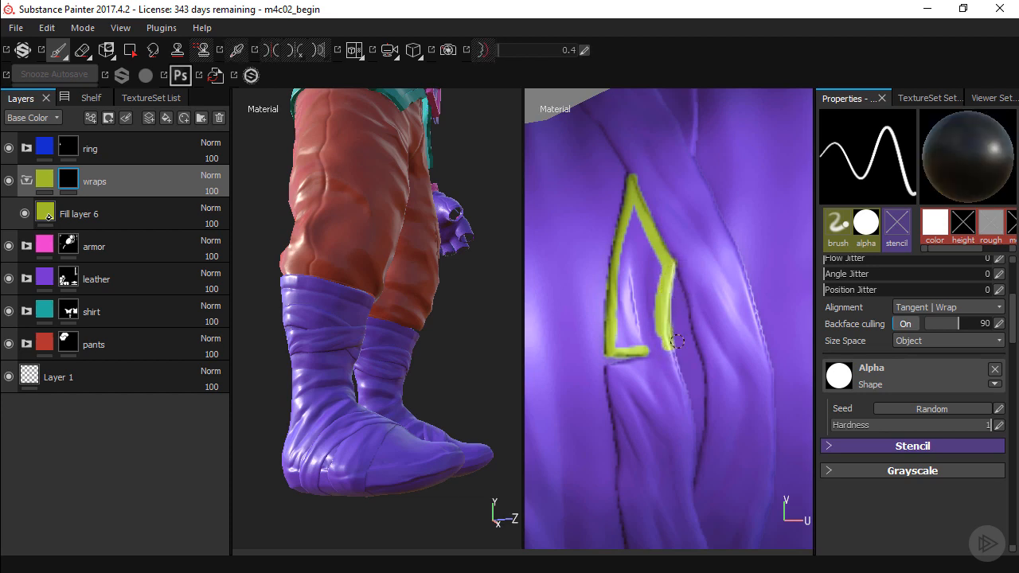
key("d")
key("d")
key("d")
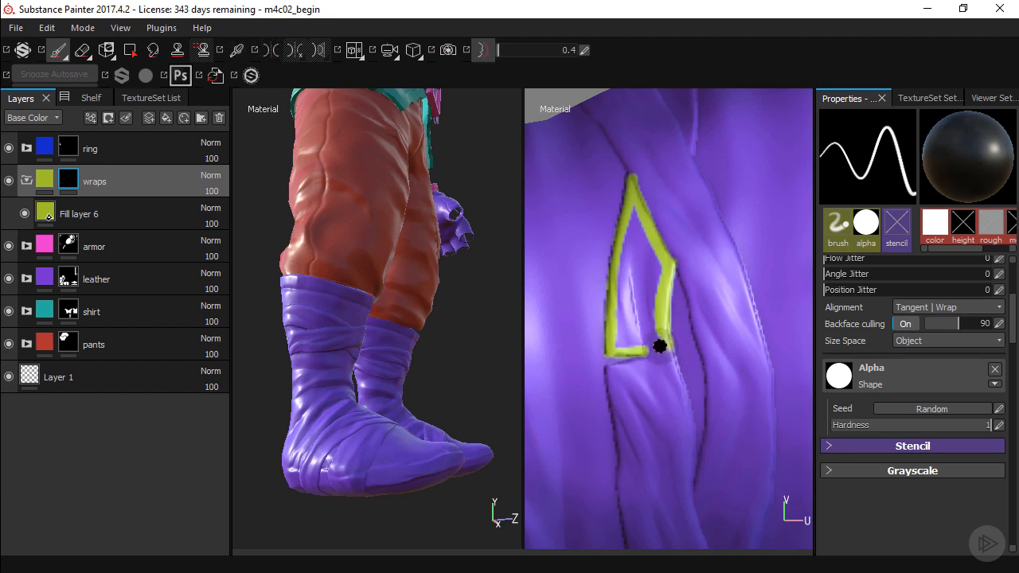
key("d")
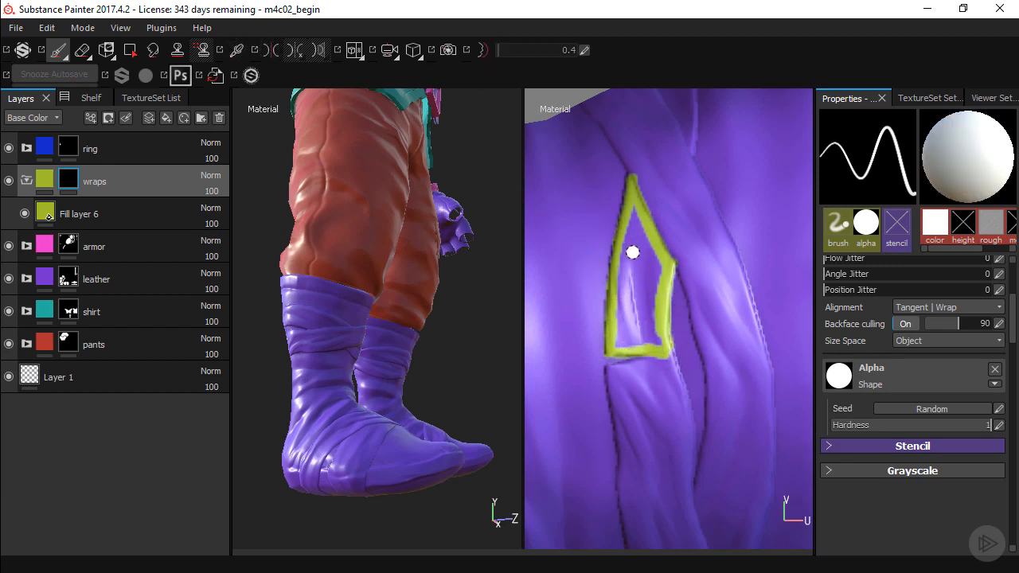
mouse_move(633, 250)
left_mouse_down()
mouse_move(630, 263)
mouse_move(639, 231)
mouse_move(630, 228)
mouse_move(618, 335)
mouse_move(631, 341)
mouse_move(654, 340)
mouse_move(658, 275)
mouse_move(637, 321)
mouse_move(626, 302)
mouse_move(645, 264)
left_mouse_up()
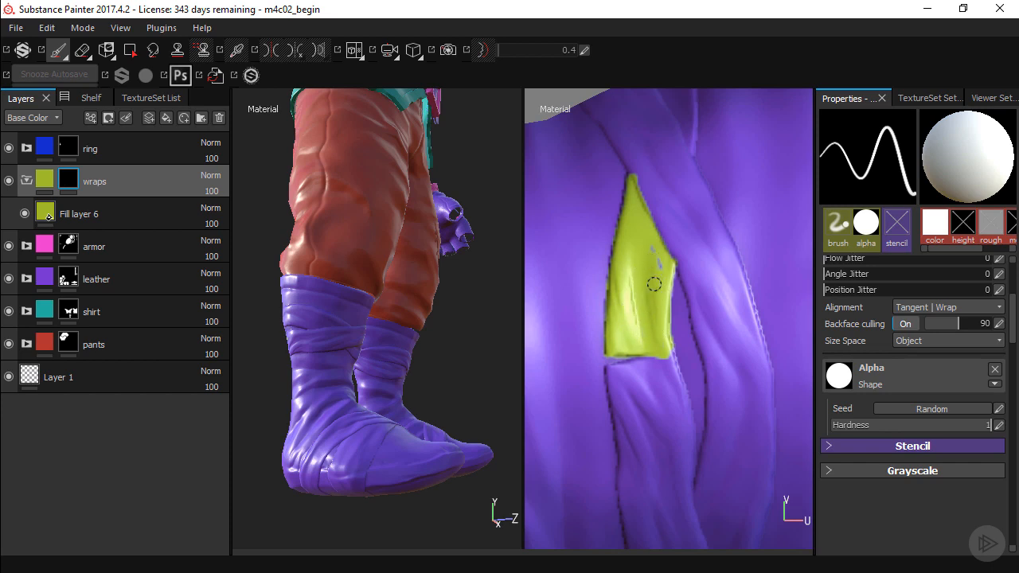
Select the leather folder's mask and examine the glove's back plate with its three round buttons on the model
left_click_drag(434, 307, 411, 328, "alt")
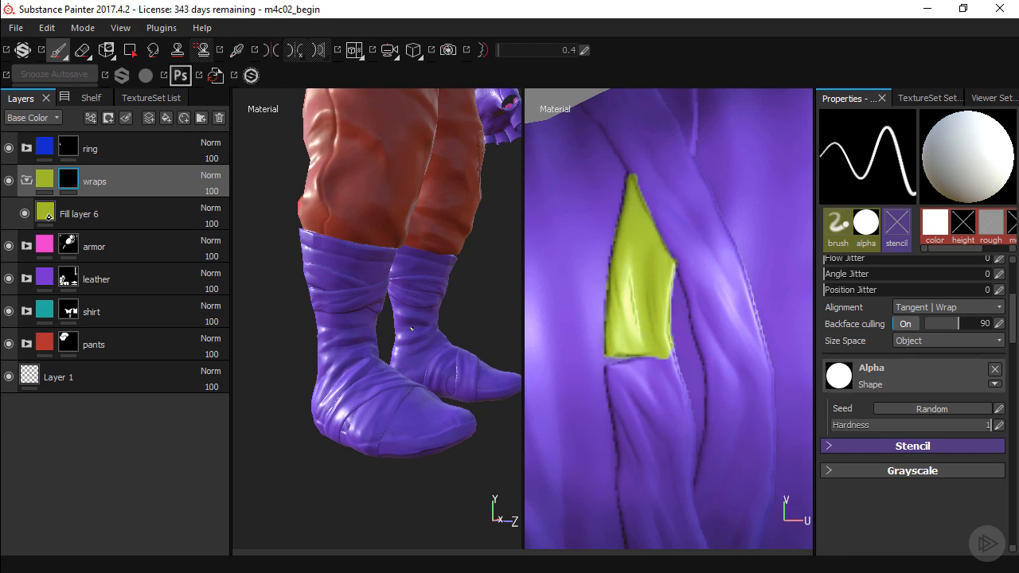
mouse_move(341, 166)
middle_mouse_down("alt")
mouse_move(384, 266)
mouse_move(369, 287)
mouse_move(364, 329)
middle_mouse_up("alt")
left_click_drag(400, 247, 401, 291, "alt")
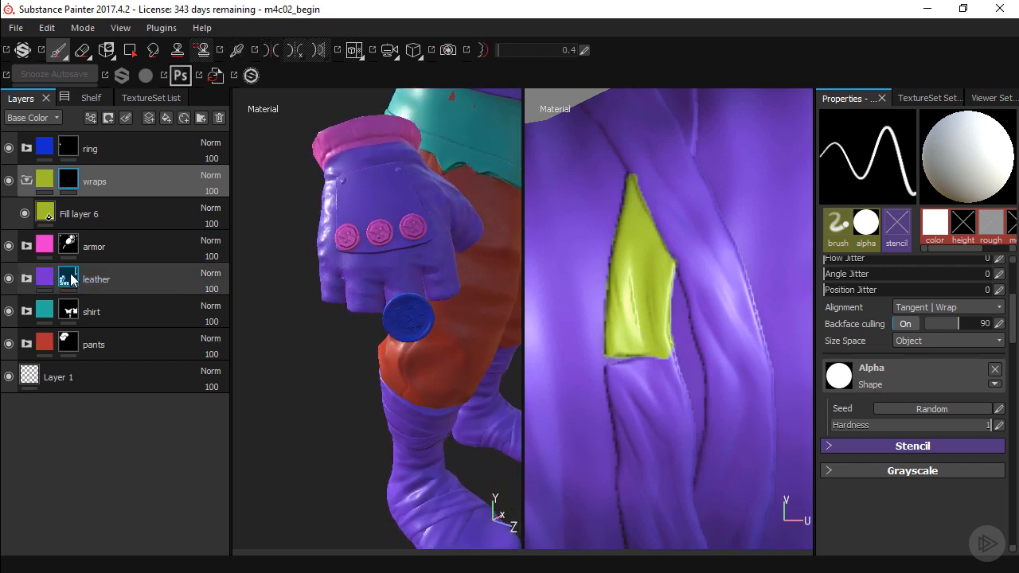
mouse_move(71, 279)
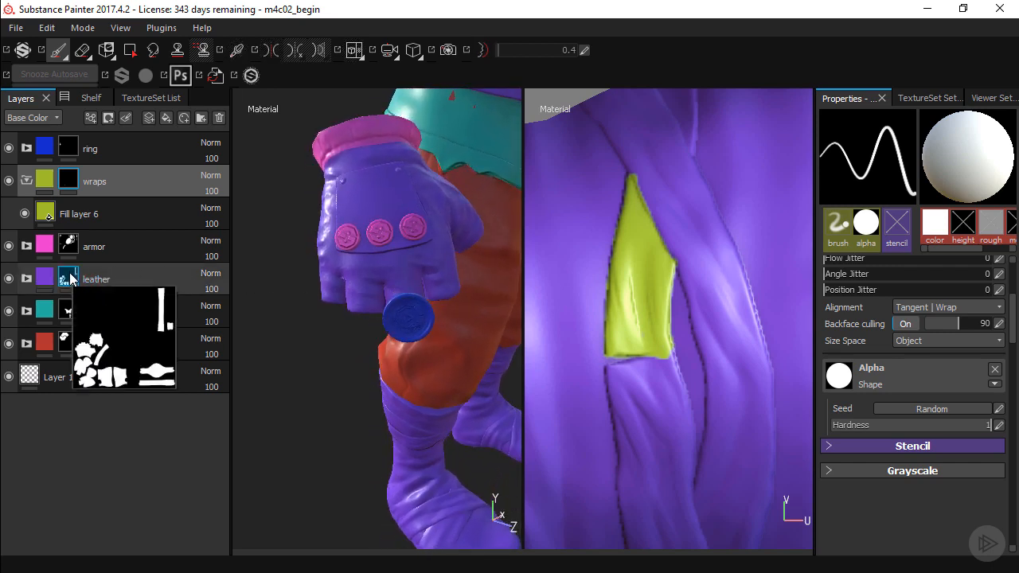
left_click(71, 279)
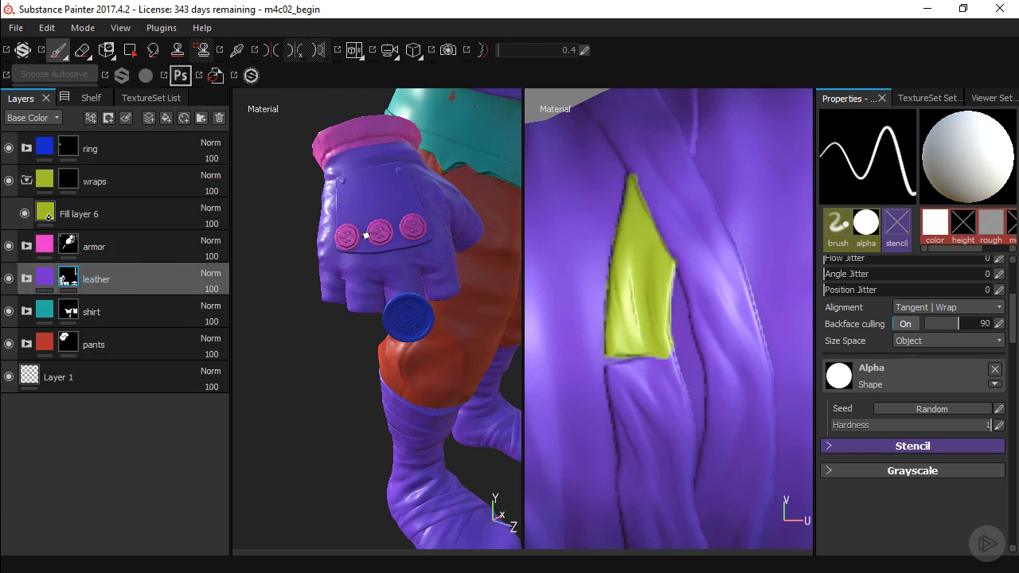
middle_click_drag(371, 243, 370, 271, "alt")
mouse_move(350, 233)
right_mouse_down("alt")
mouse_move(406, 234)
mouse_move(387, 230)
right_mouse_up("alt")
middle_click_drag(387, 230, 373, 263, "alt")
right_click_drag(391, 245, 413, 239, "shift")
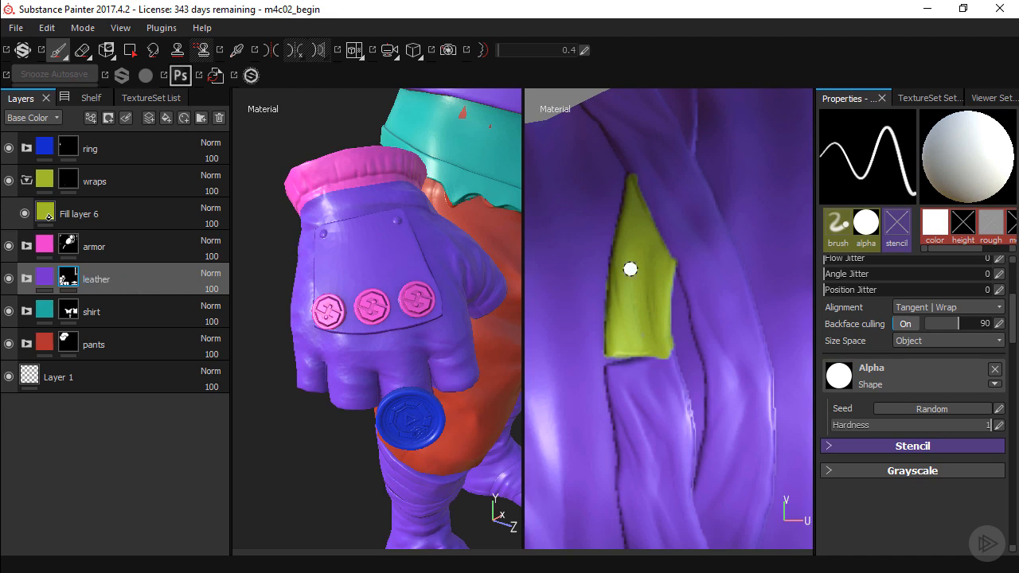
Locate the glove's back plate in the UV layout and light it to bring out its buttons and edges
scroll(630, 268, "down", 5)
middle_click_drag(612, 311, 571, 241, "alt")
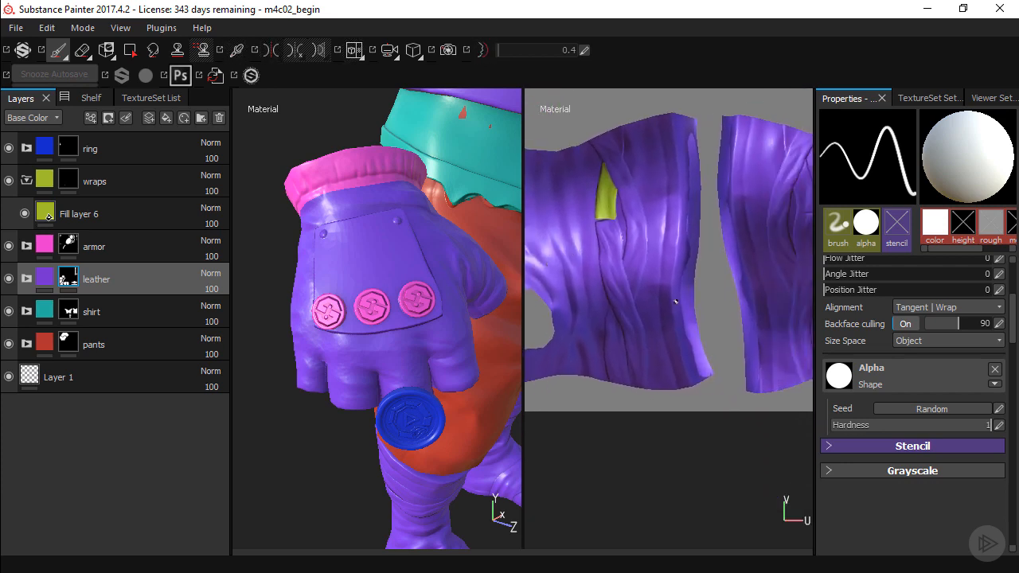
middle_click_drag(715, 254, 648, 257, "alt")
scroll(648, 258, "down", 5)
middle_click_drag(613, 195, 617, 295, "alt")
middle_click_drag(578, 176, 687, 285, "alt")
middle_click_drag(534, 232, 632, 244, "alt")
scroll(631, 245, "up", 6)
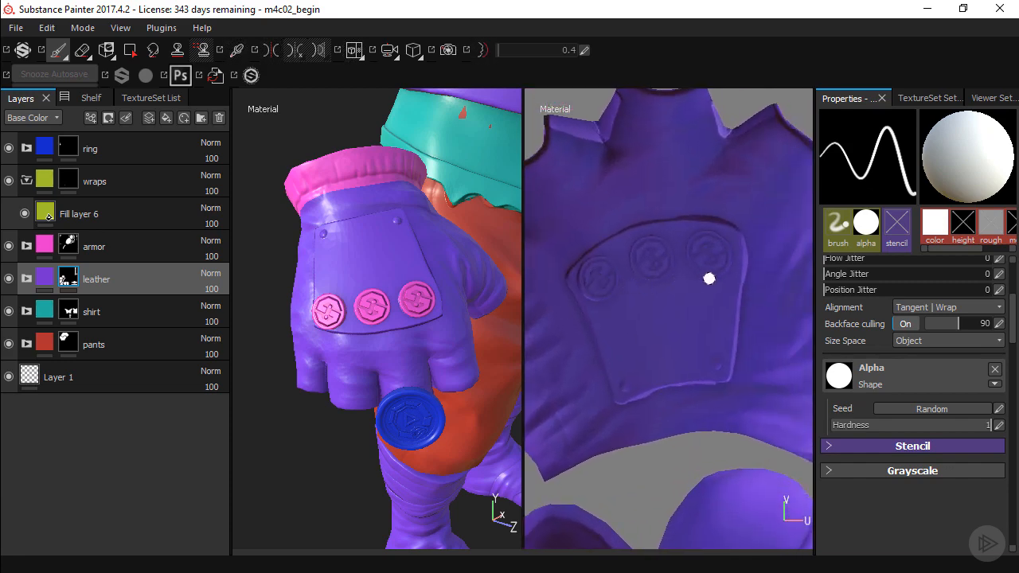
mouse_move(710, 278)
right_mouse_down("shift")
mouse_move(646, 281)
mouse_move(669, 294)
right_mouse_up("shift")
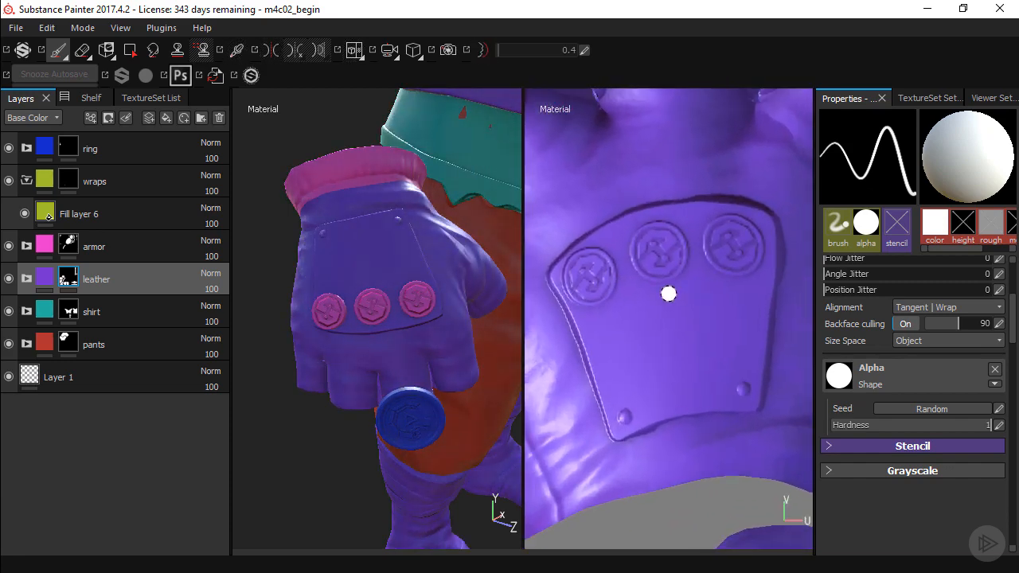
right_click_drag(564, 278, 617, 259, "alt")
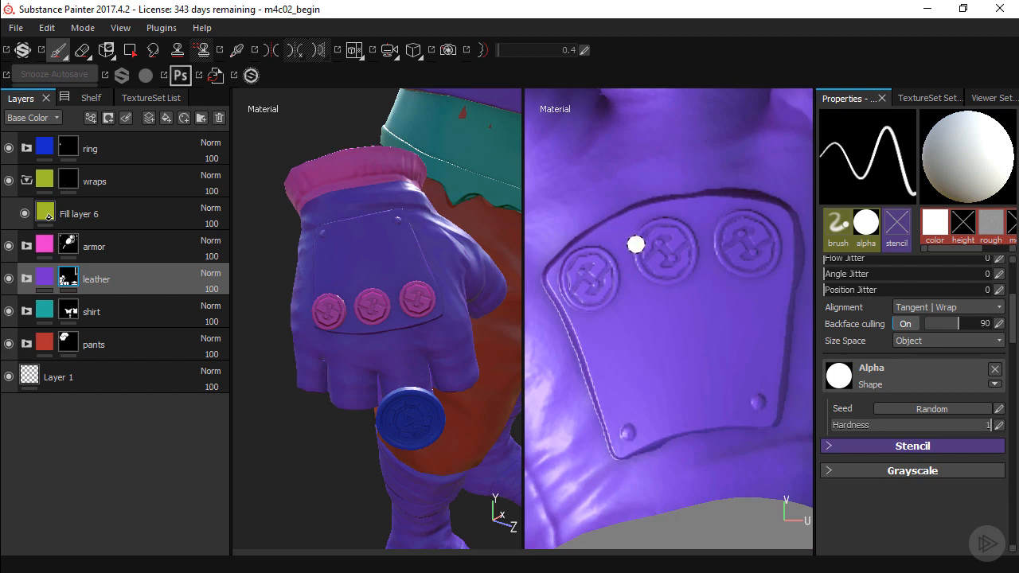
Paint black on the leather mask around the glove plate's middle button and along the plate's upper and left edges
key("x")
mouse_move(692, 229)
left_mouse_down()
mouse_move(627, 236)
mouse_move(690, 235)
mouse_move(705, 246)
mouse_move(637, 262)
mouse_move(669, 279)
mouse_move(645, 298)
mouse_move(675, 259)
mouse_move(661, 295)
mouse_move(681, 261)
left_mouse_up()
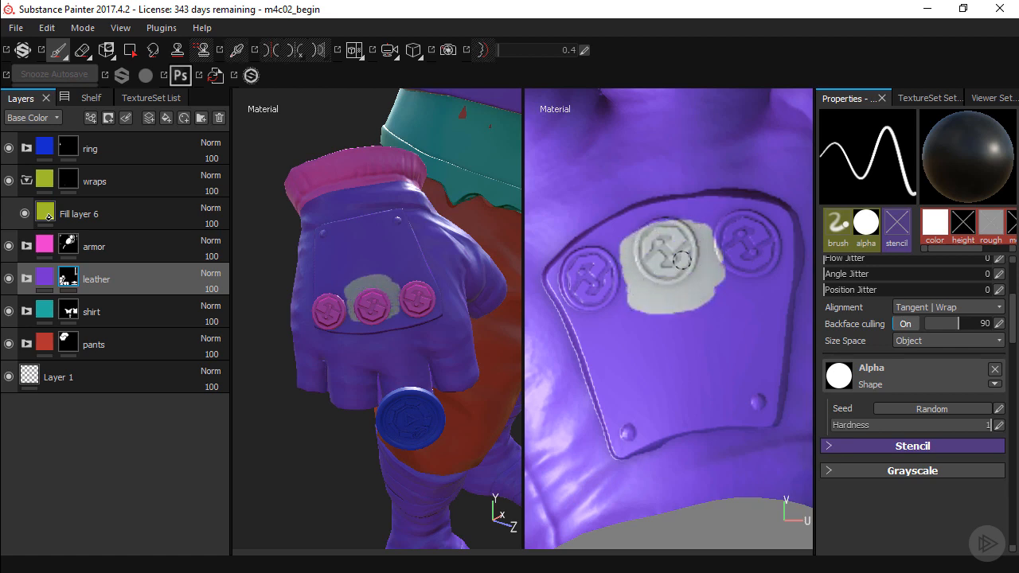
left_click(708, 202)
mouse_move(707, 202)
left_mouse_down()
mouse_move(634, 214)
mouse_move(540, 268)
mouse_move(569, 309)
left_mouse_up()
key("x")
key("x")
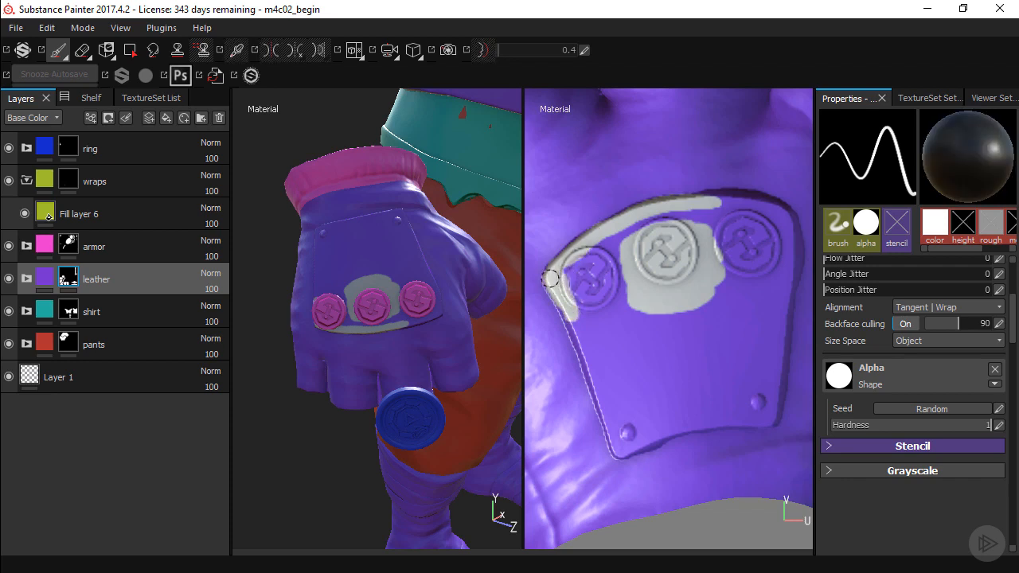
scroll(603, 262, "down", 6)
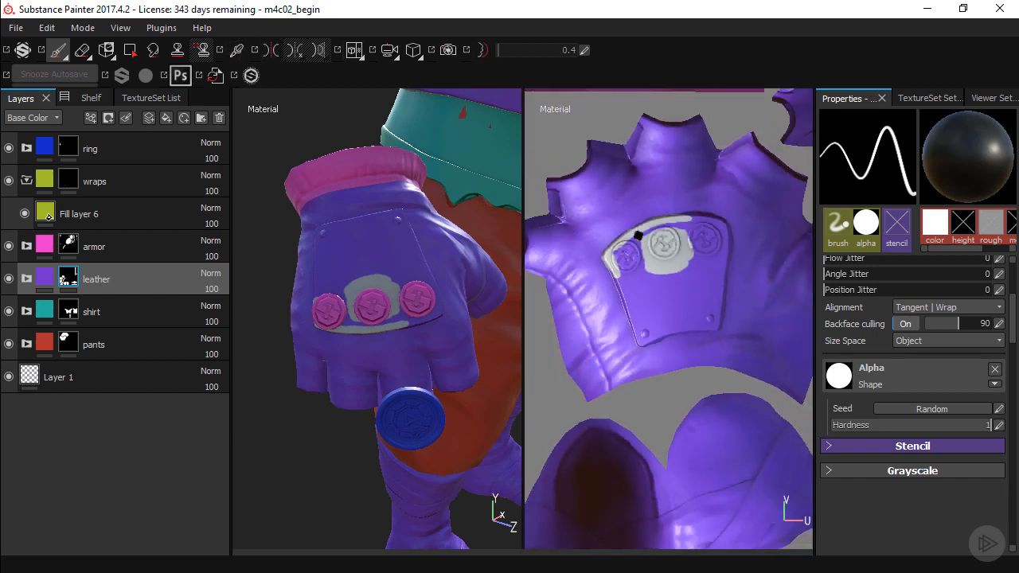
middle_click_drag(638, 236, 649, 264)
left_click_drag(487, 247, 385, 278, "alt")
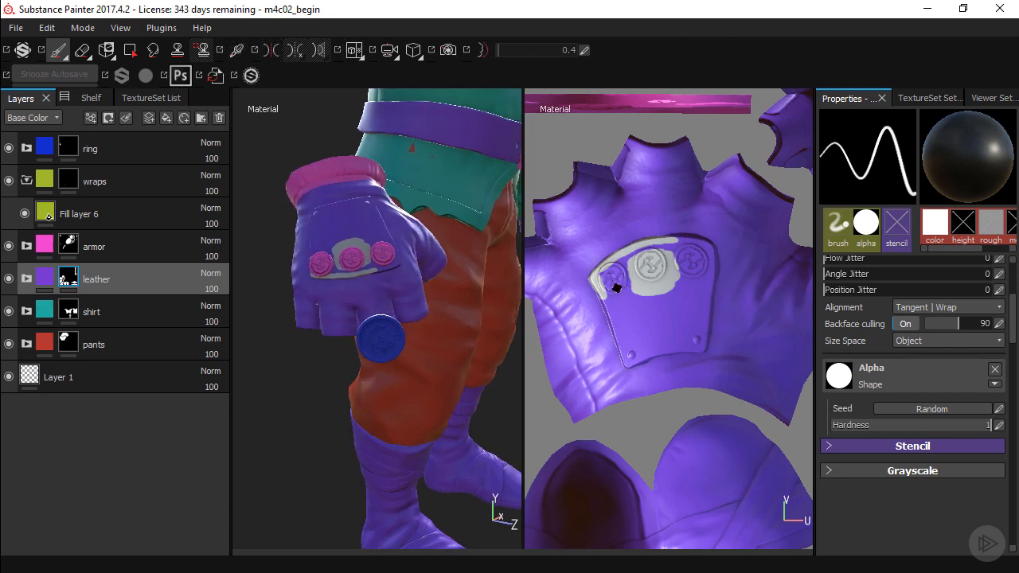
key("x")
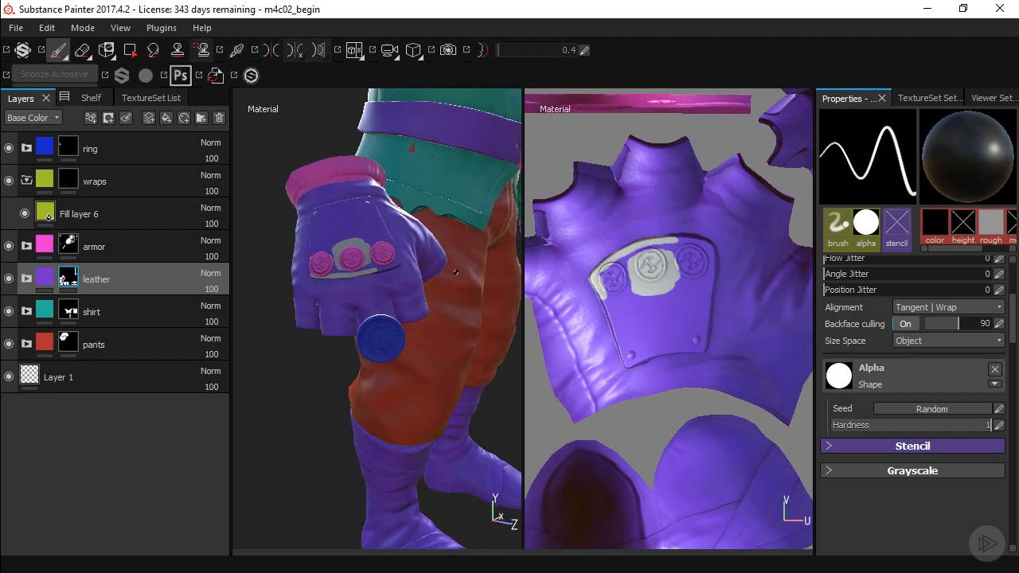